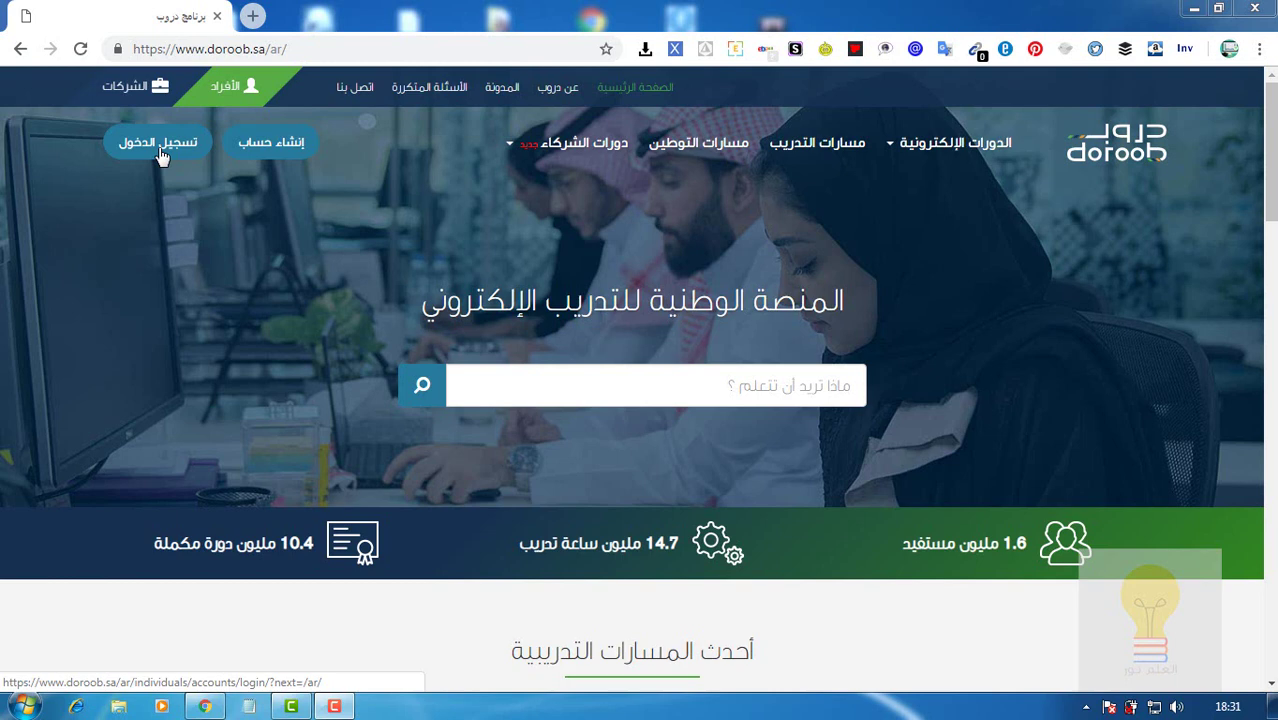
# Open Doroob's إنشاء حساب (Create account) registration page from the home page.
pyautogui.click(274, 163)
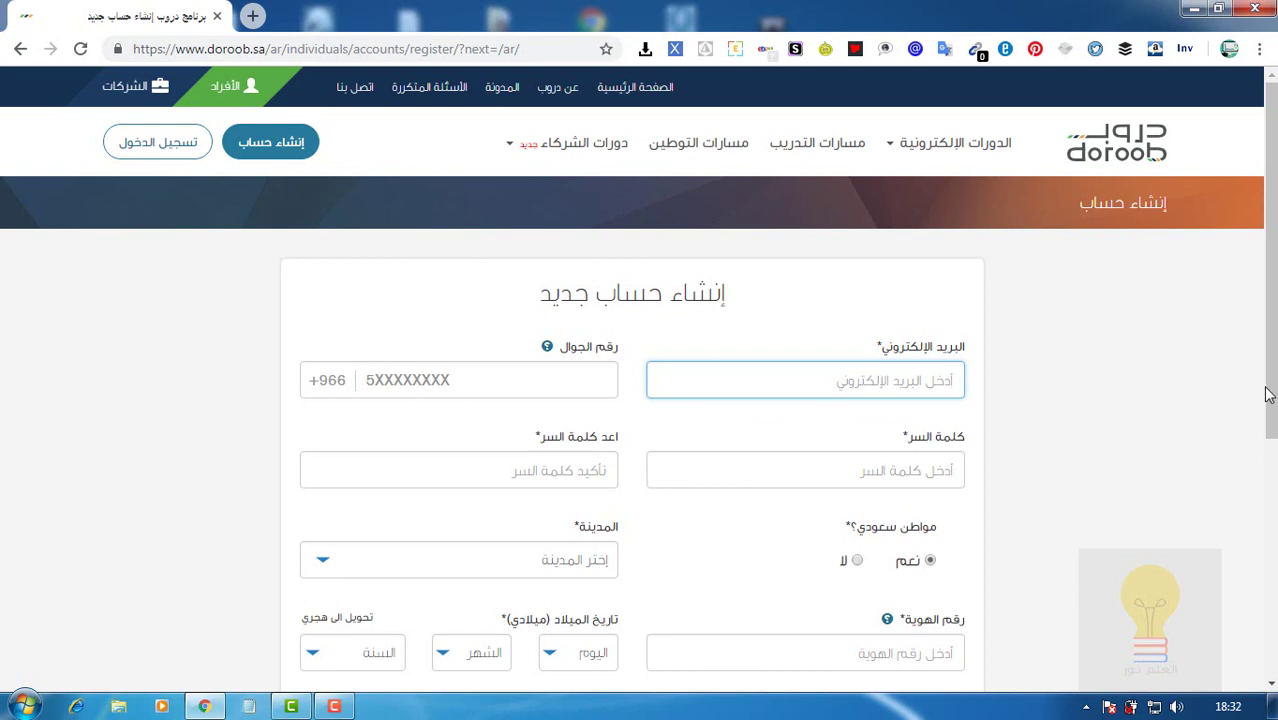
# Answer لا (No) to the مواطن سعودي؟ question on the sign-up form.
pyautogui.moveTo(1271, 402); pyautogui.dragTo(1272, 470)
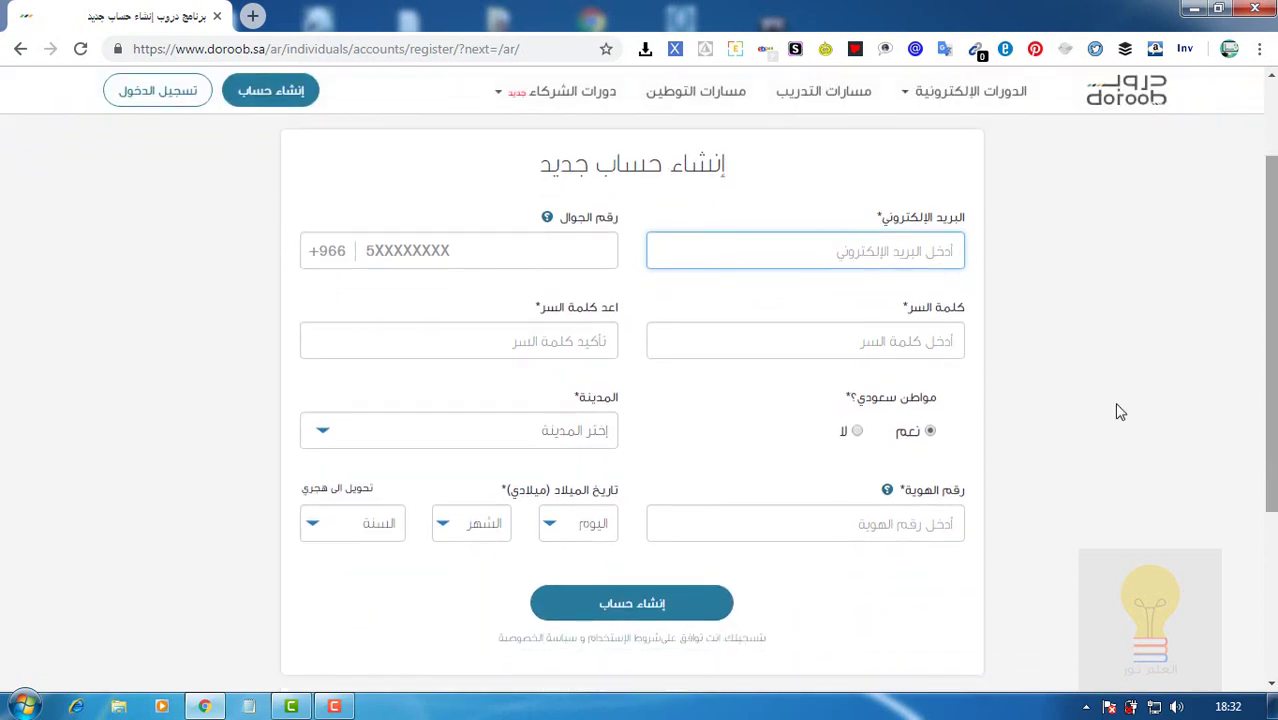
pyautogui.click(344, 258)
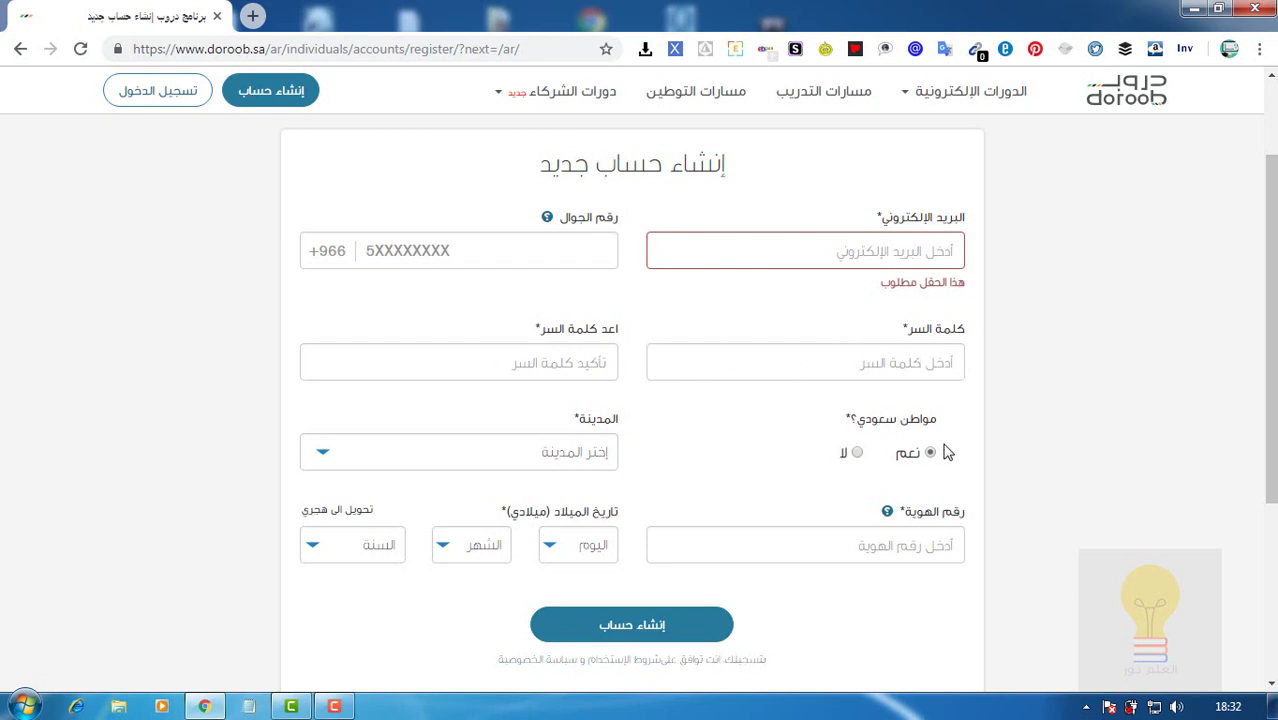
pyautogui.click(857, 455)
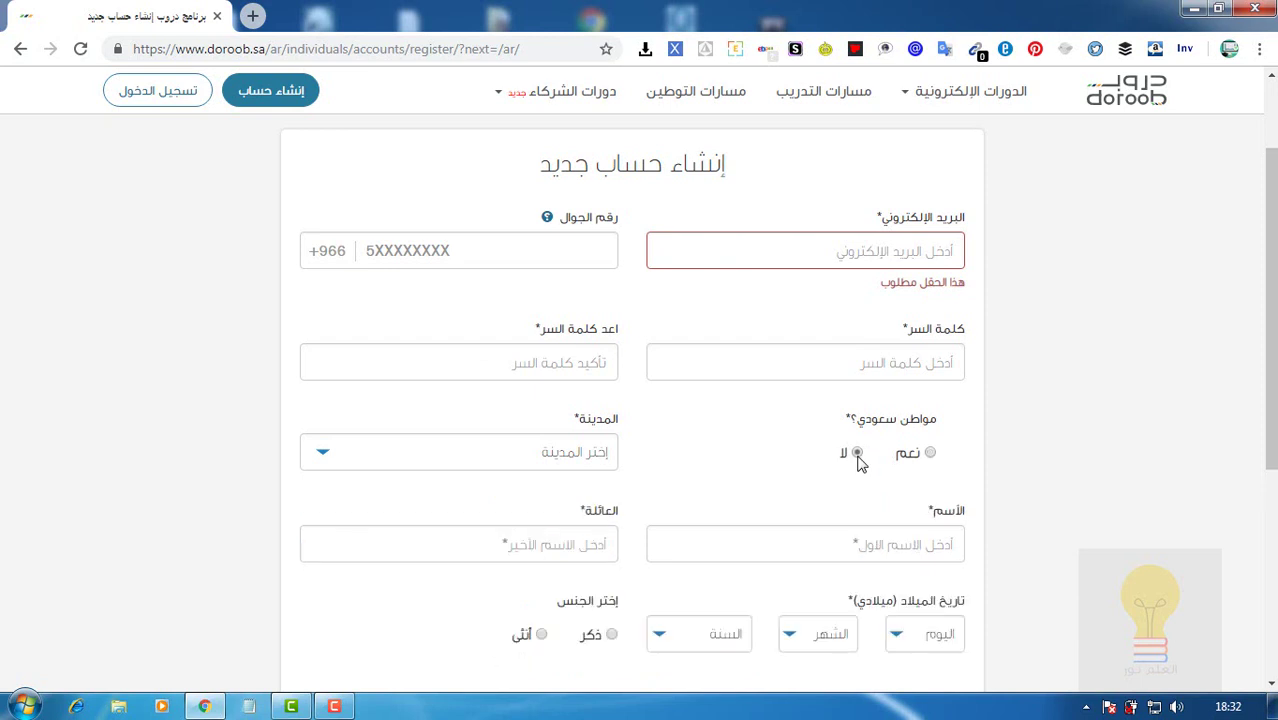
pyautogui.moveTo(1273, 408); pyautogui.dragTo(1273, 476)
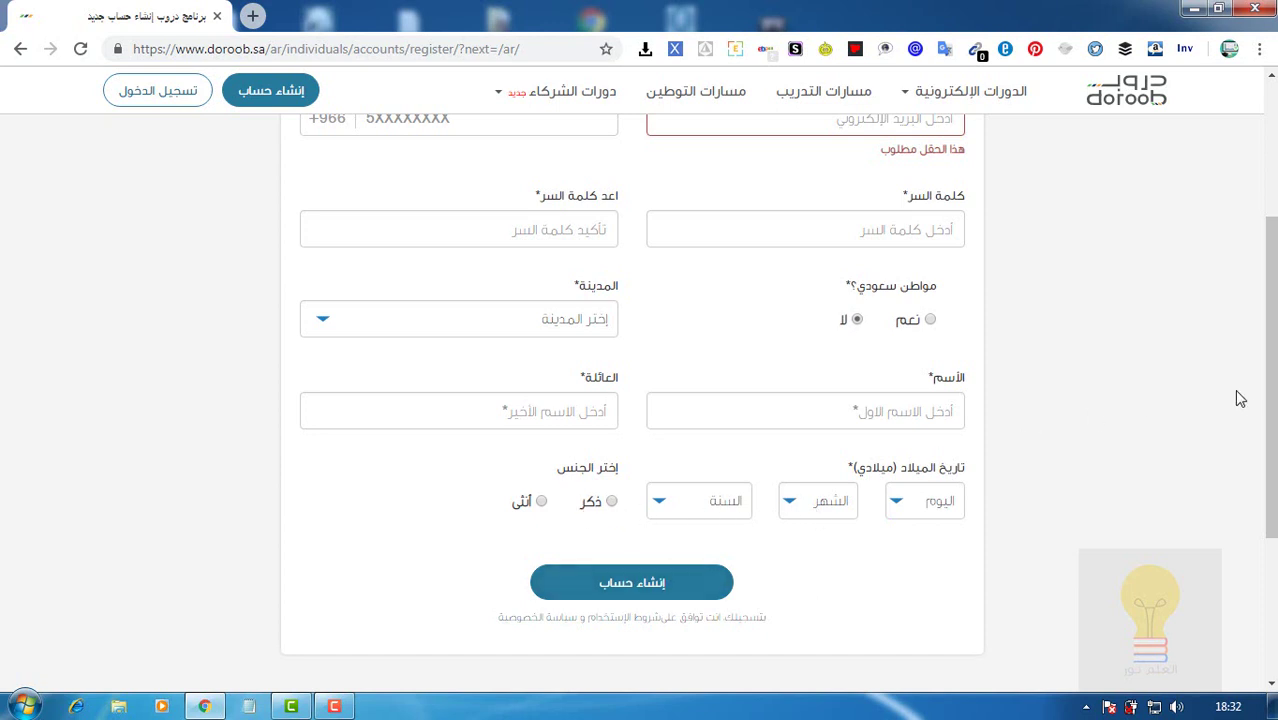
pyautogui.moveTo(1271, 400); pyautogui.dragTo(1271, 311)
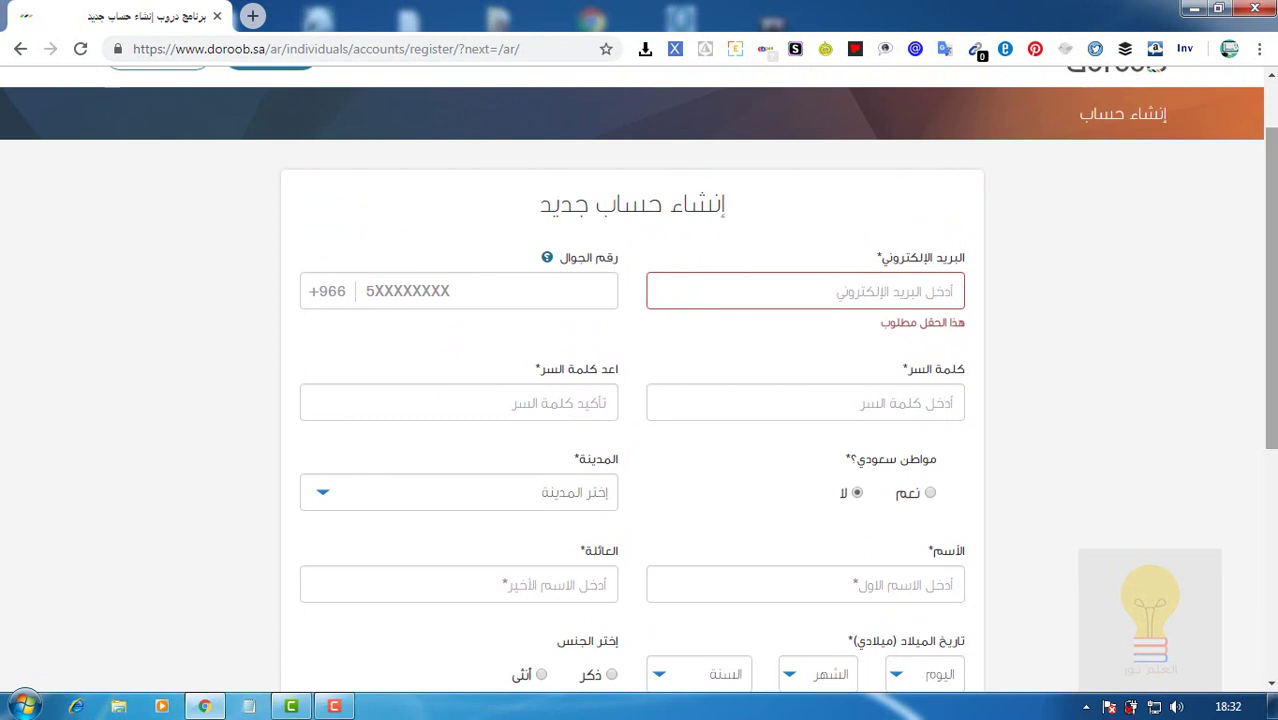
pyautogui.click(897, 286)
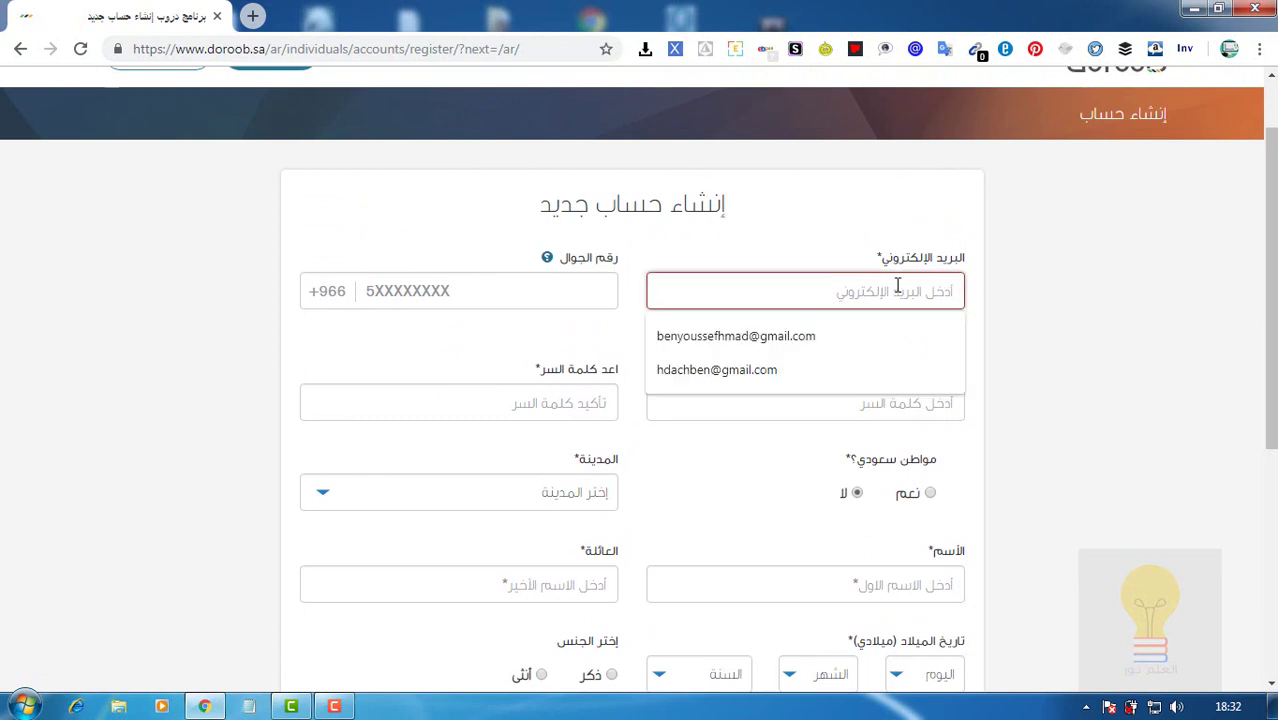
# Fill the e-mail and mobile number from Chrome's saved autofill entries.
pyautogui.press('Down')
pyautogui.press('Down')
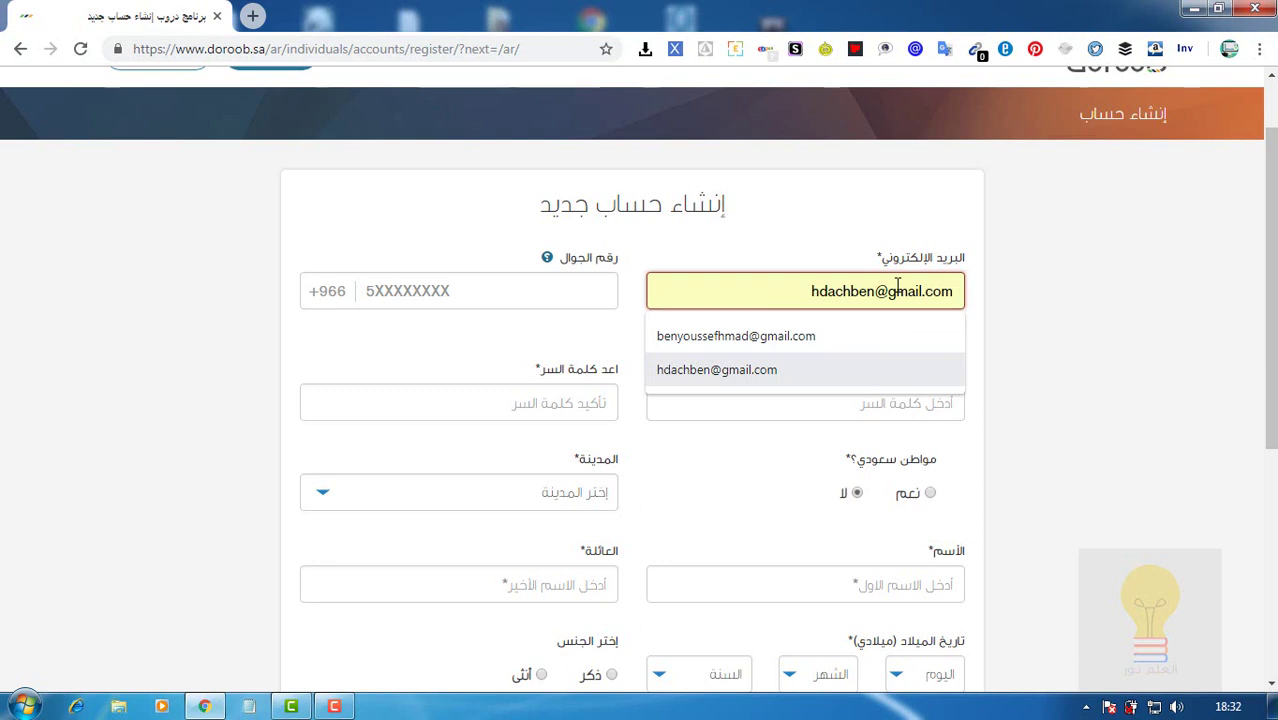
pyautogui.press('Return')
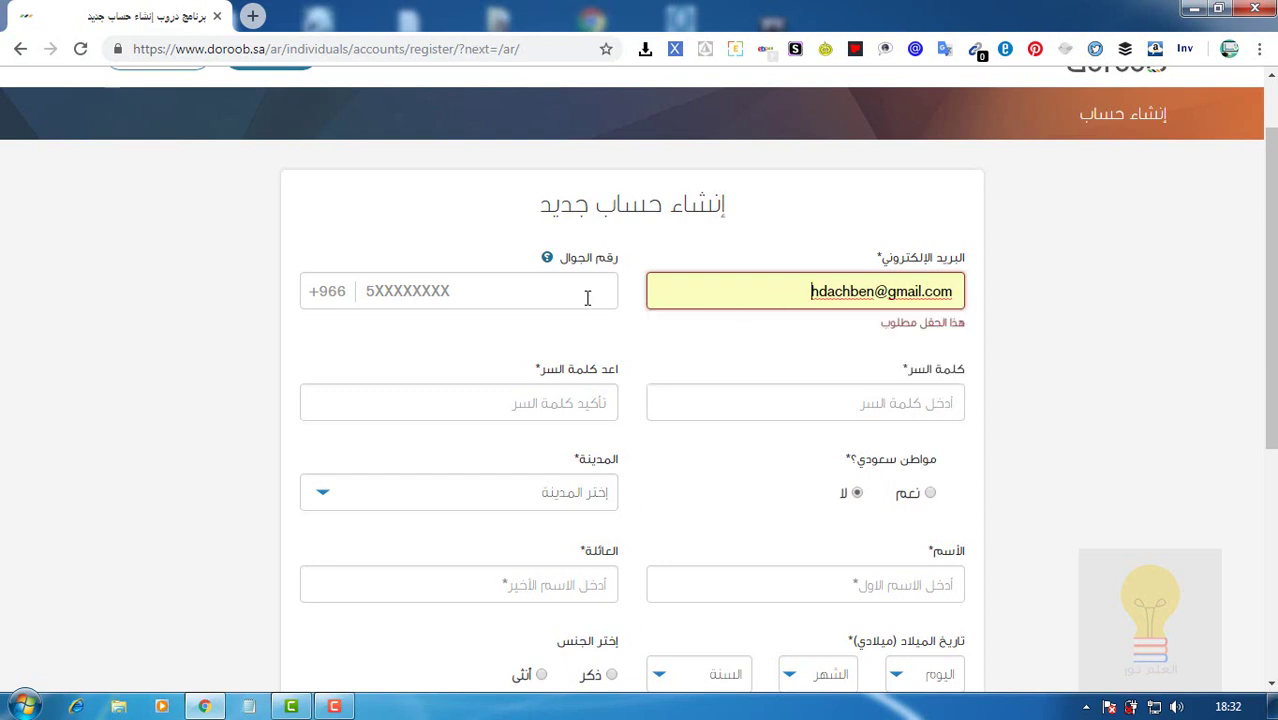
pyautogui.click(588, 297)
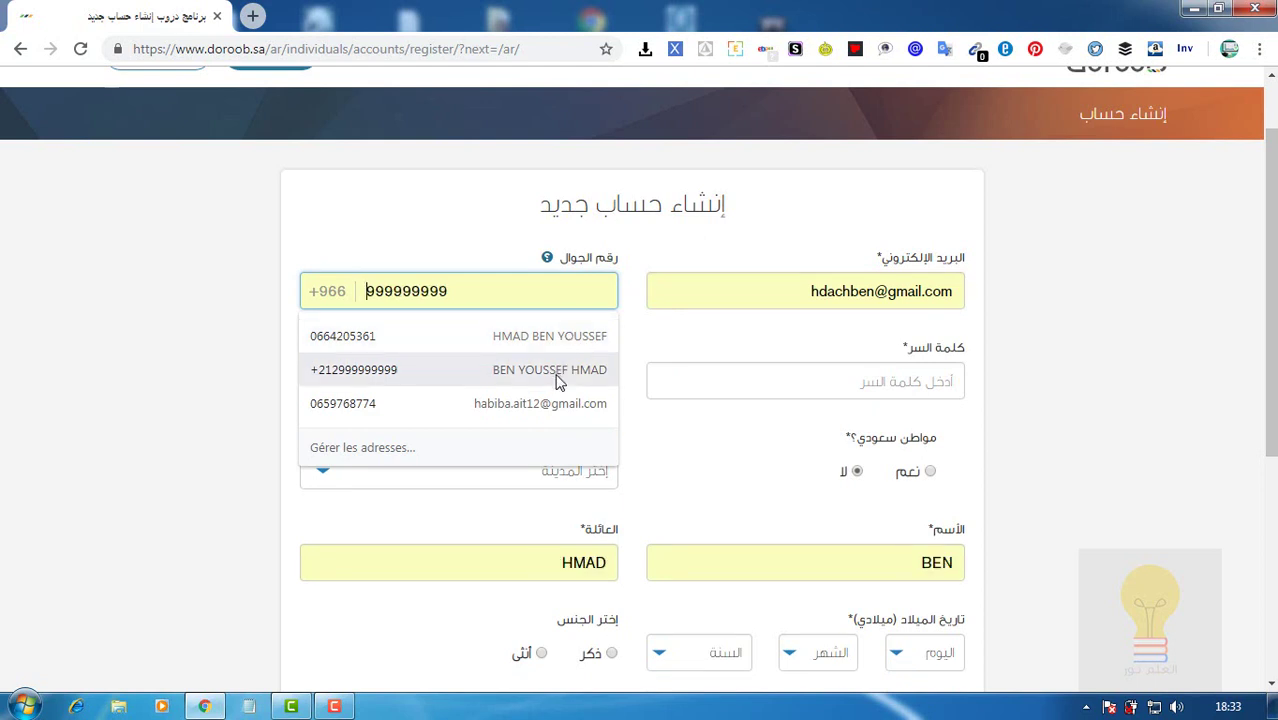
pyautogui.click(556, 349)
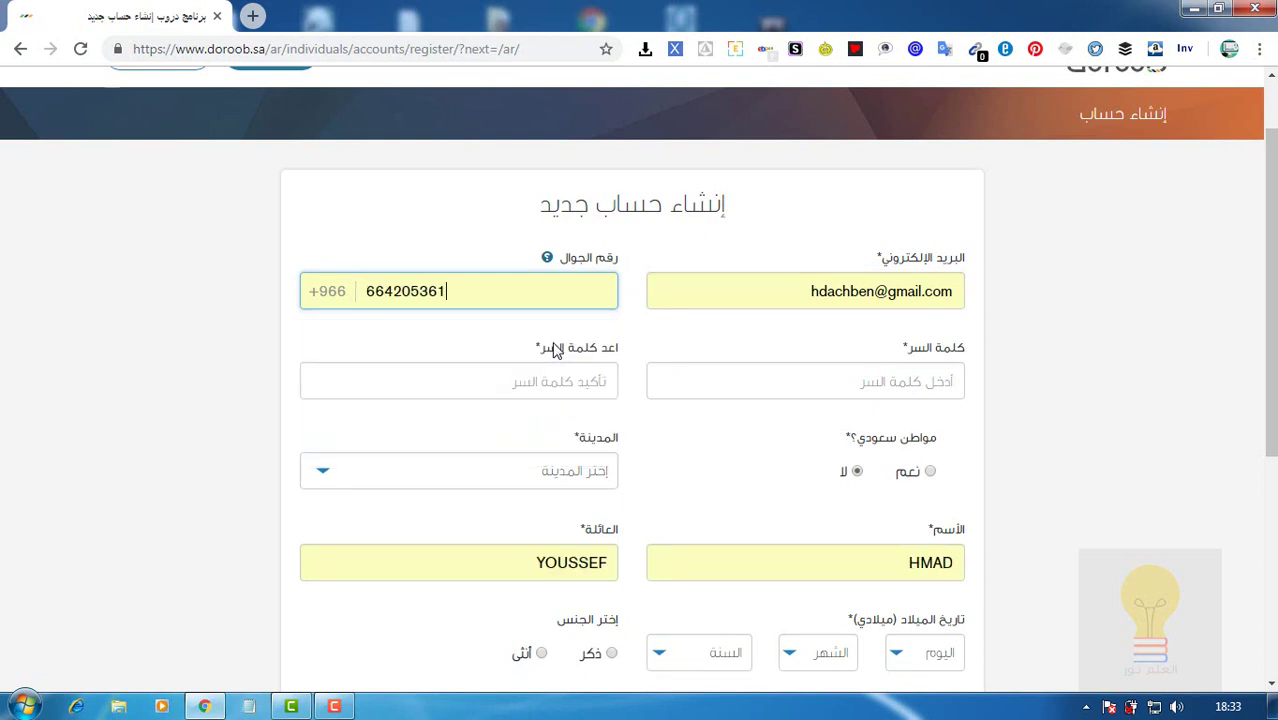
pyautogui.click(342, 296)
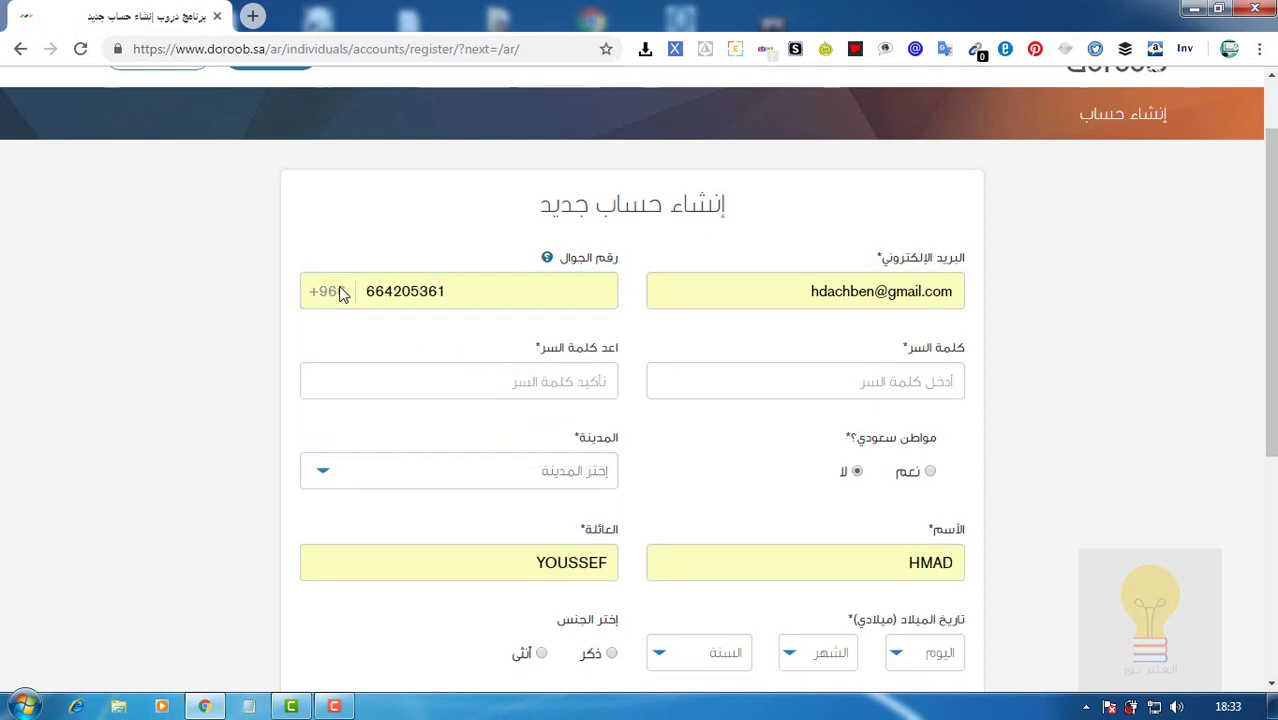
# Enter the account password and repeat it in the confirm field.
pyautogui.click(727, 377)
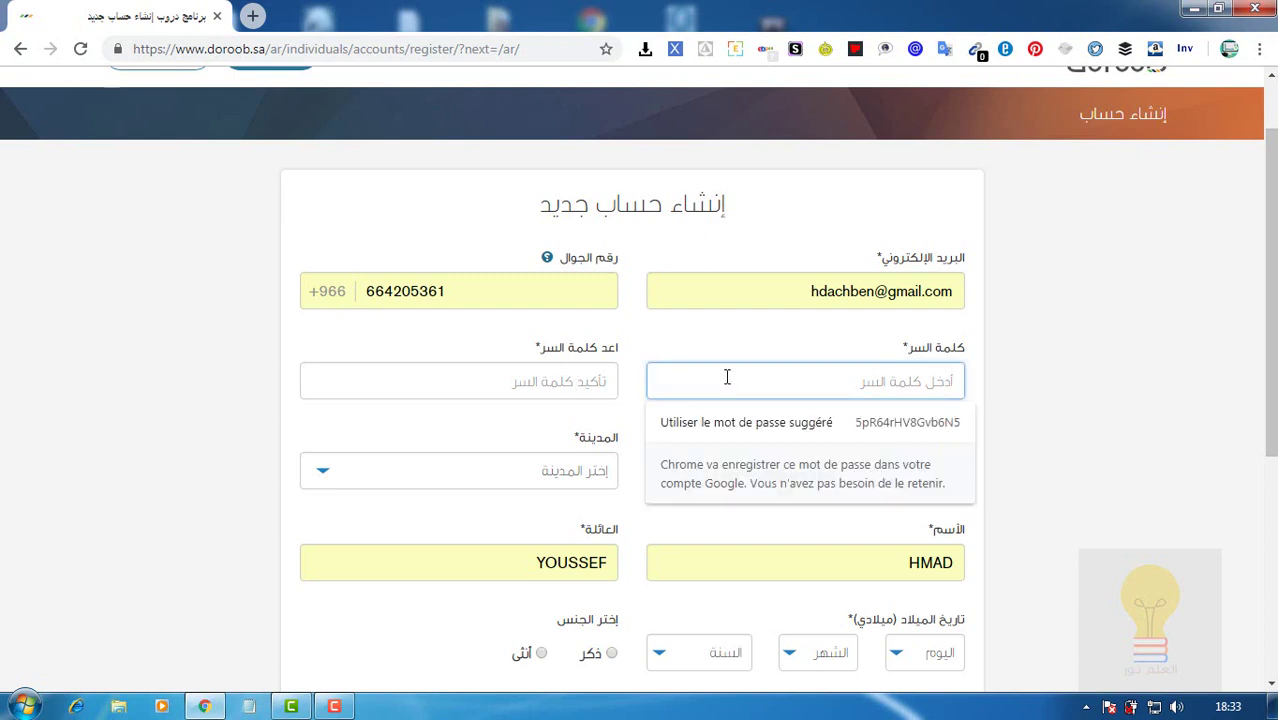
pyautogui.write('1234')
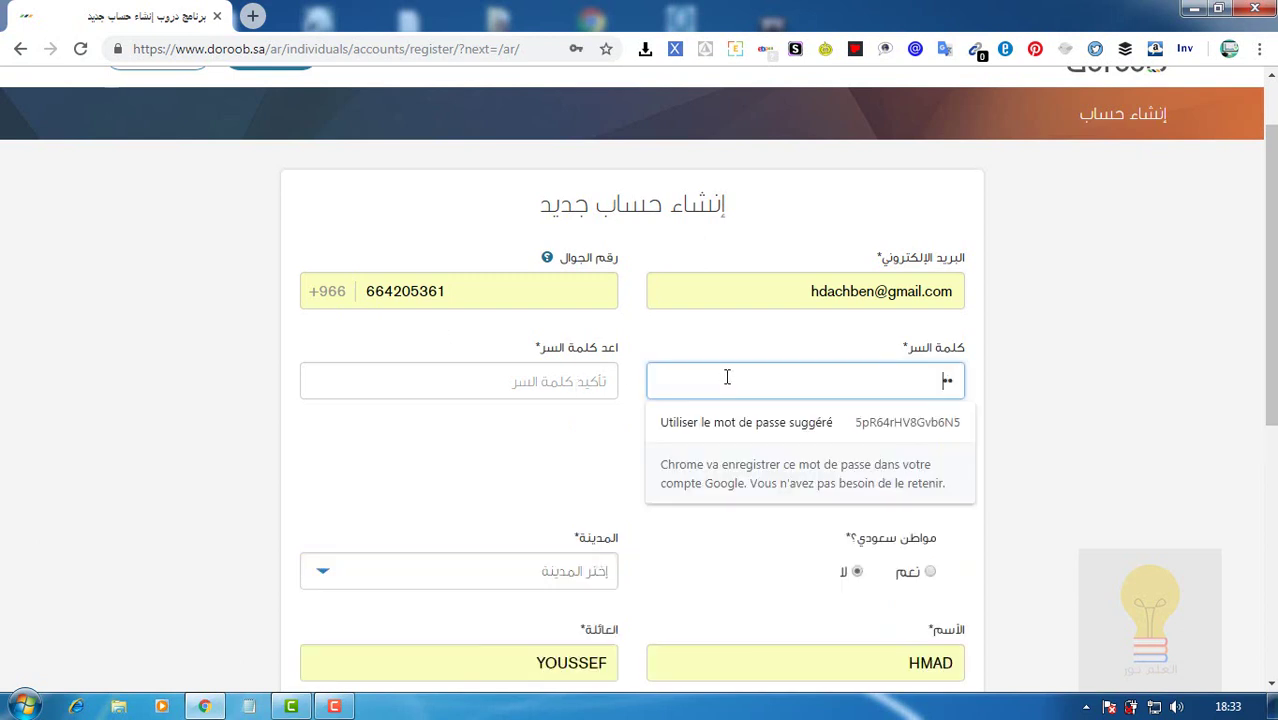
pyautogui.write('5678')
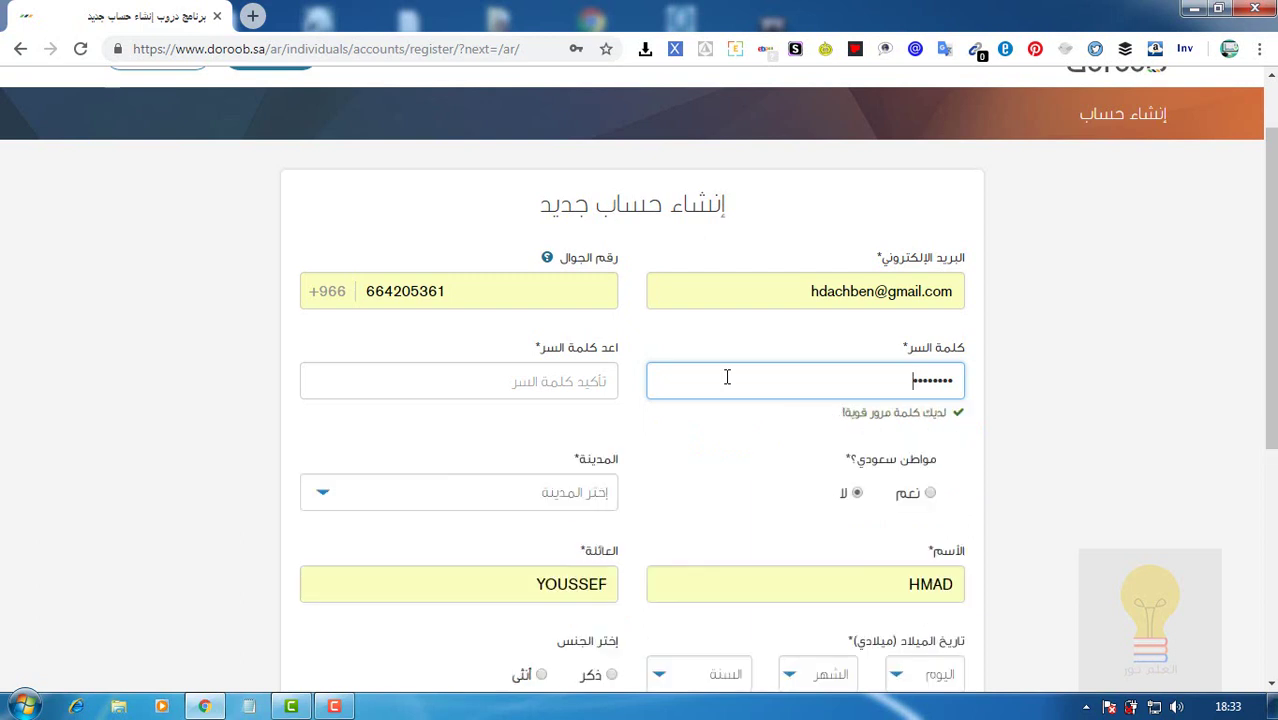
pyautogui.press('Tab')
pyautogui.write('1234')
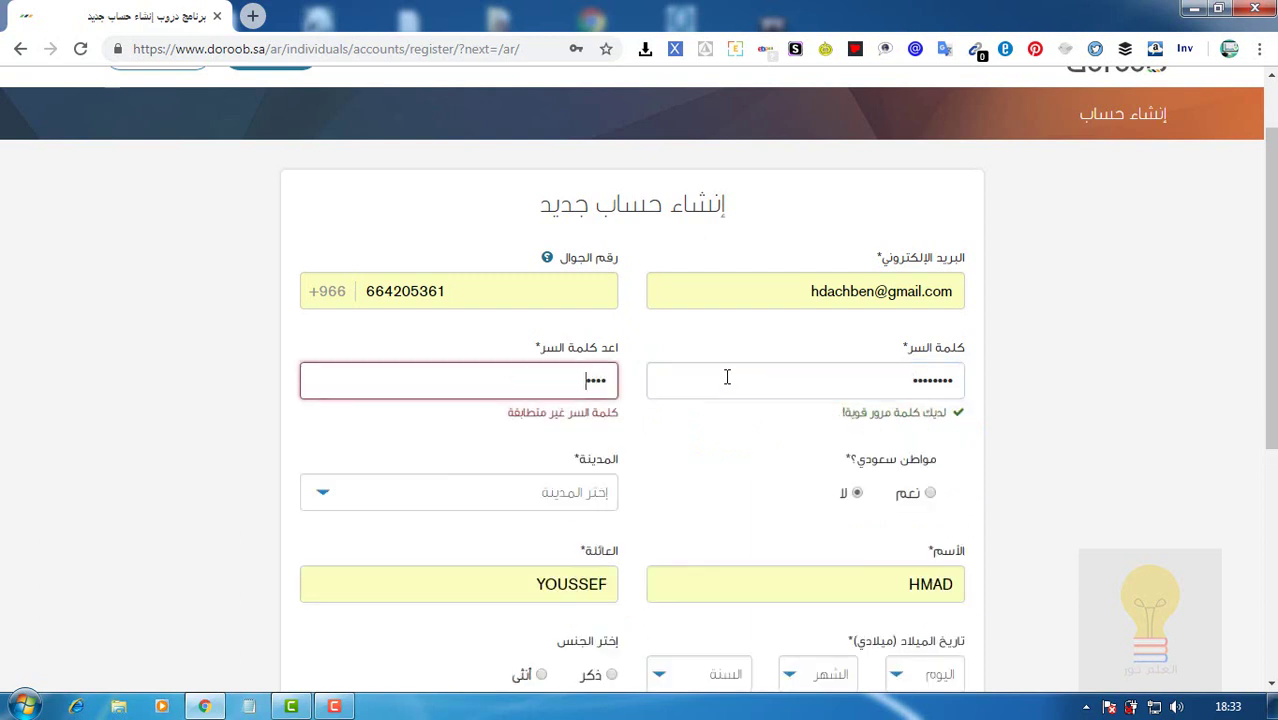
pyautogui.write('5678')
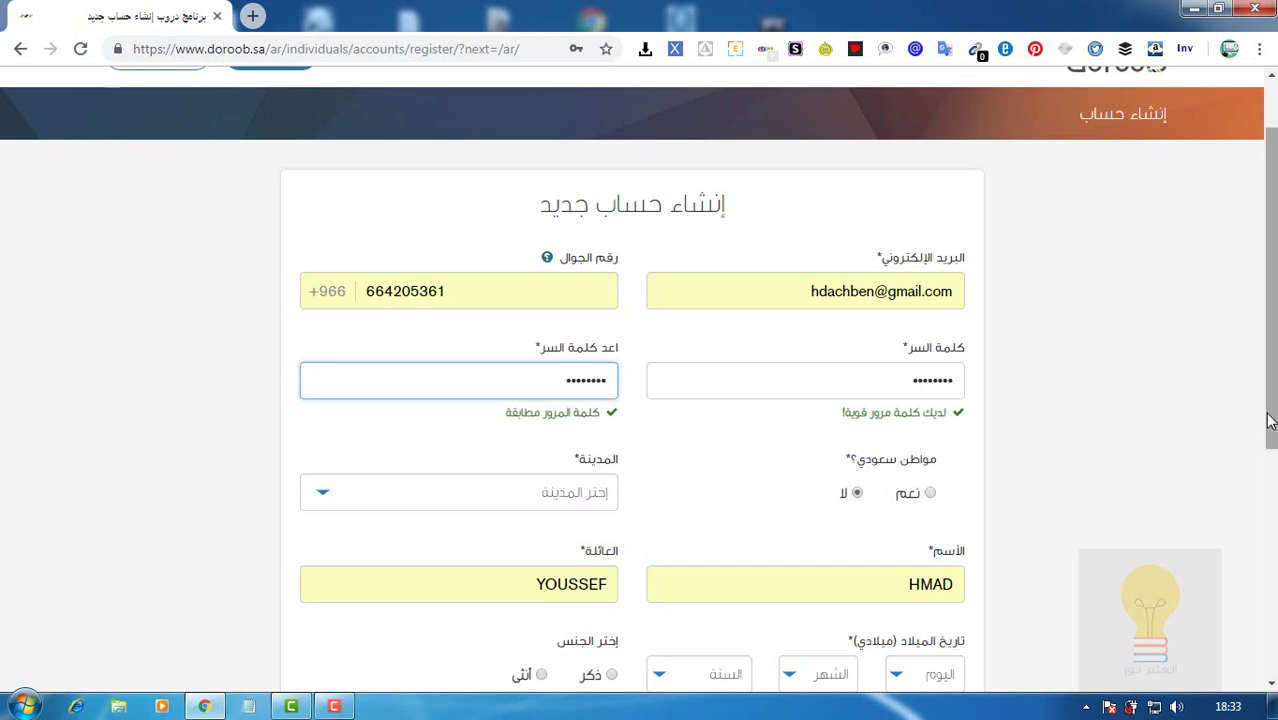
pyautogui.moveTo(1270, 421); pyautogui.dragTo(1262, 522)
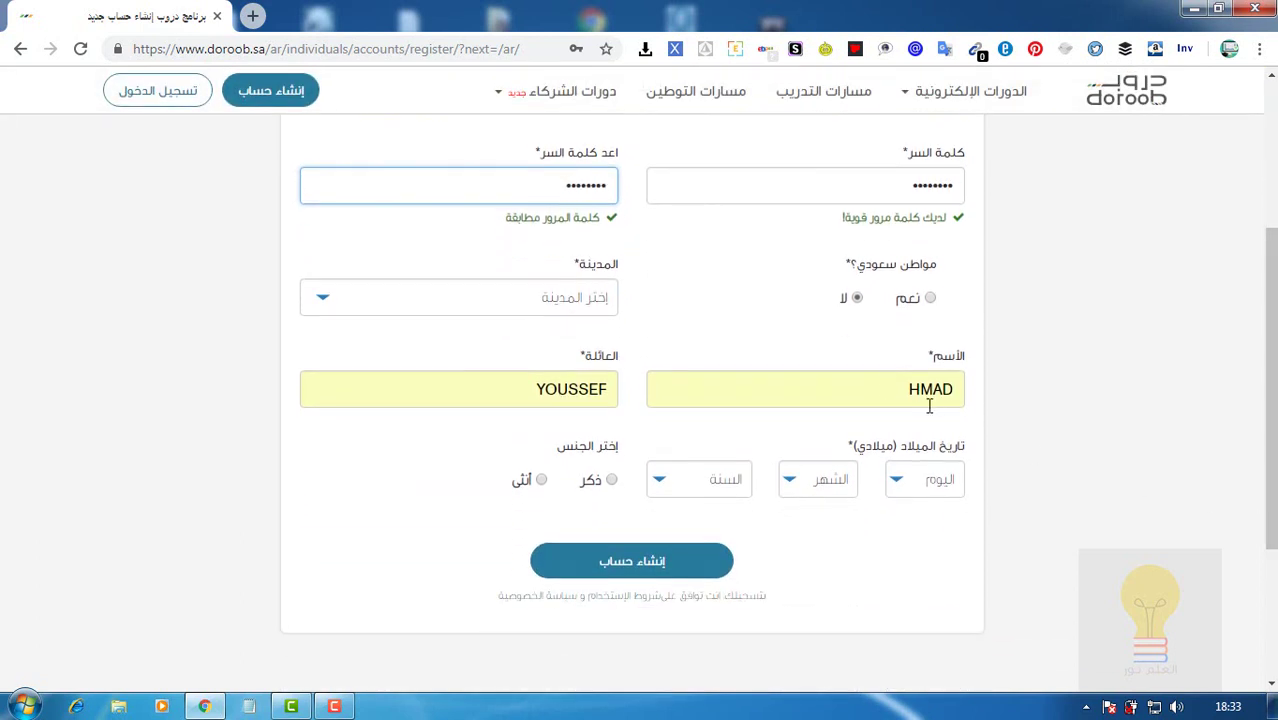
# Retype the user's family name in the family-name field.
pyautogui.click(516, 381)
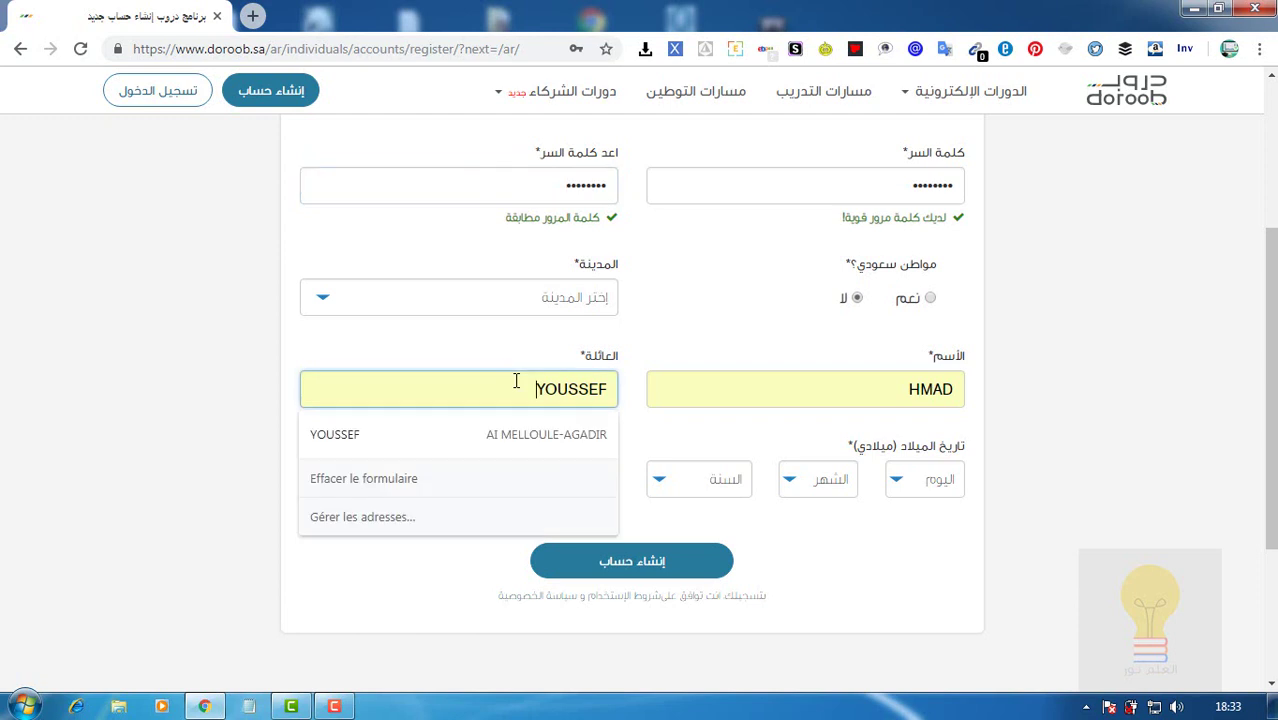
pyautogui.write('BE')
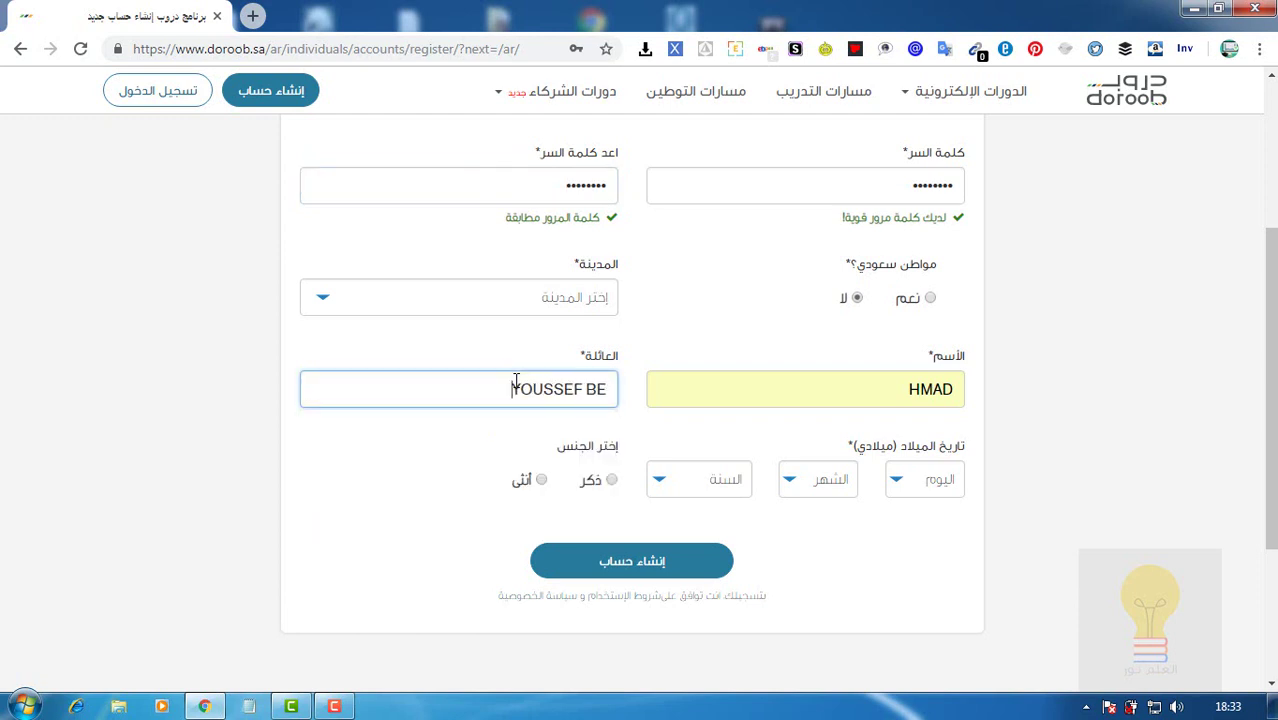
pyautogui.press('BackSpace')
pyautogui.press('BackSpace')
pyautogui.press('BackSpace')
pyautogui.press('BackSpace')
pyautogui.press('BackSpace')
pyautogui.press('BackSpace')
pyautogui.press('BackSpace')
pyautogui.press('BackSpace')
pyautogui.press('BackSpace')
pyautogui.press('BackSpace')
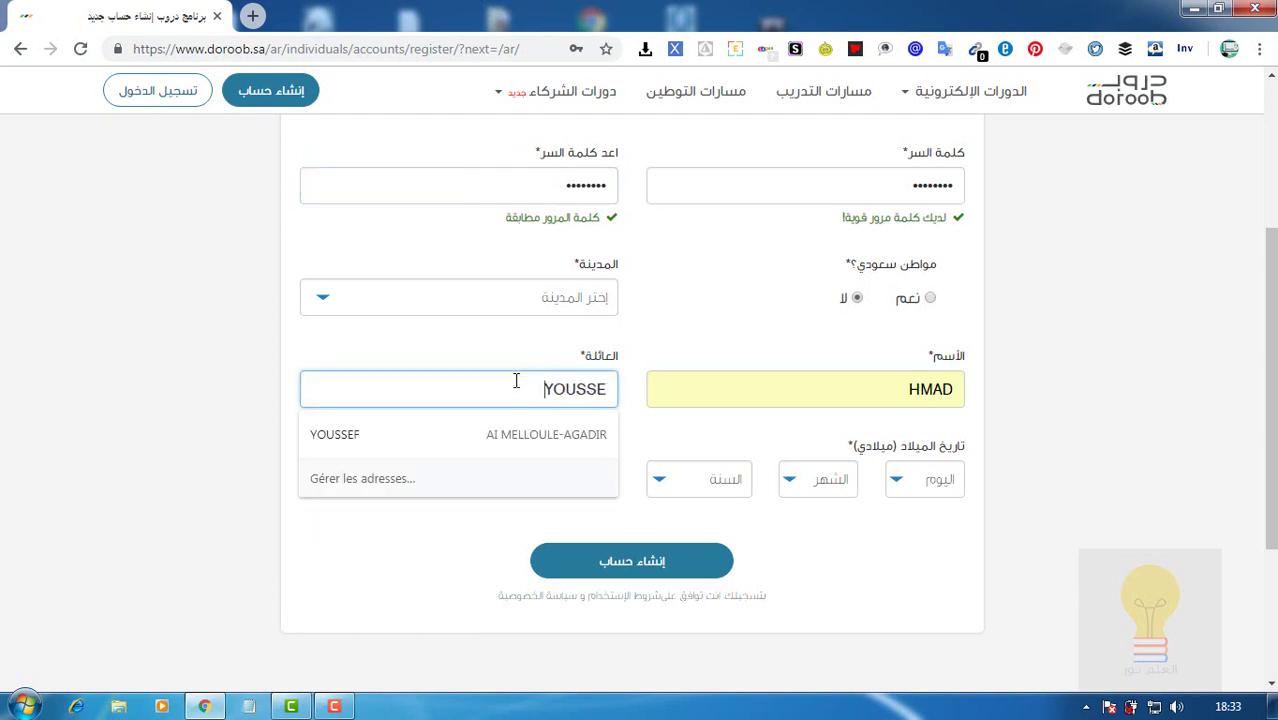
pyautogui.write('BEN')
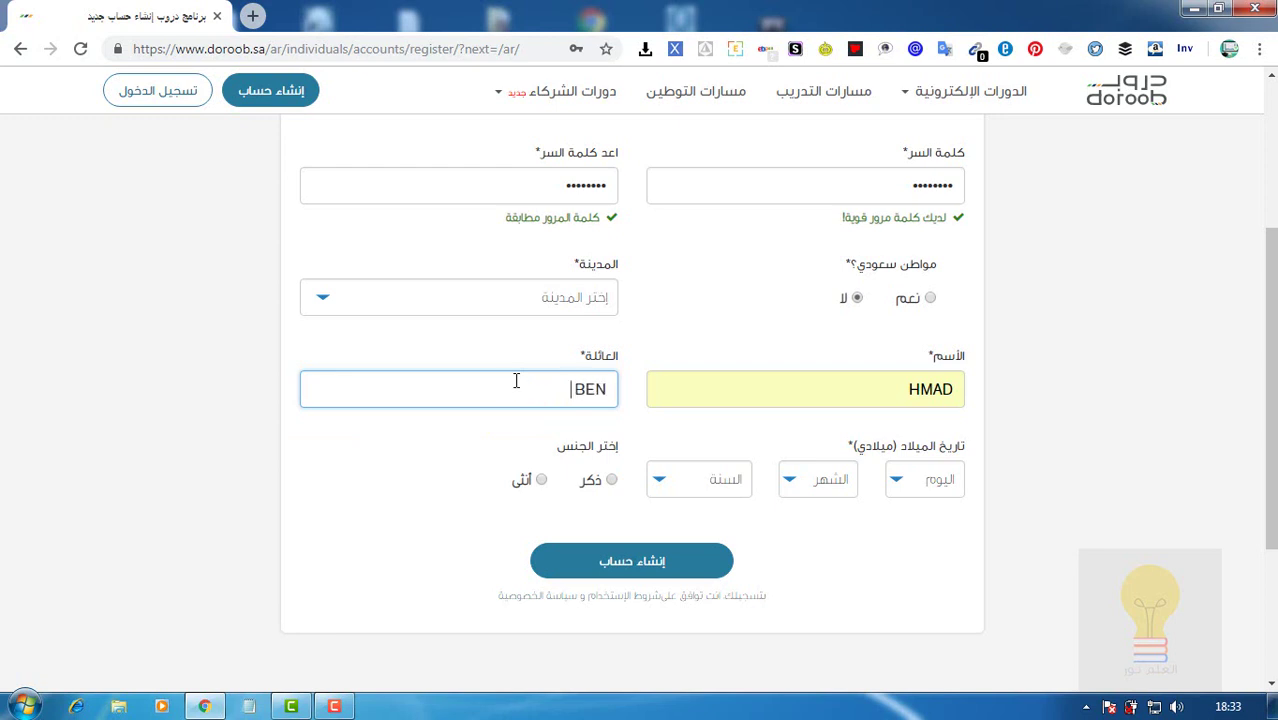
pyautogui.write(' YOUSSEF')
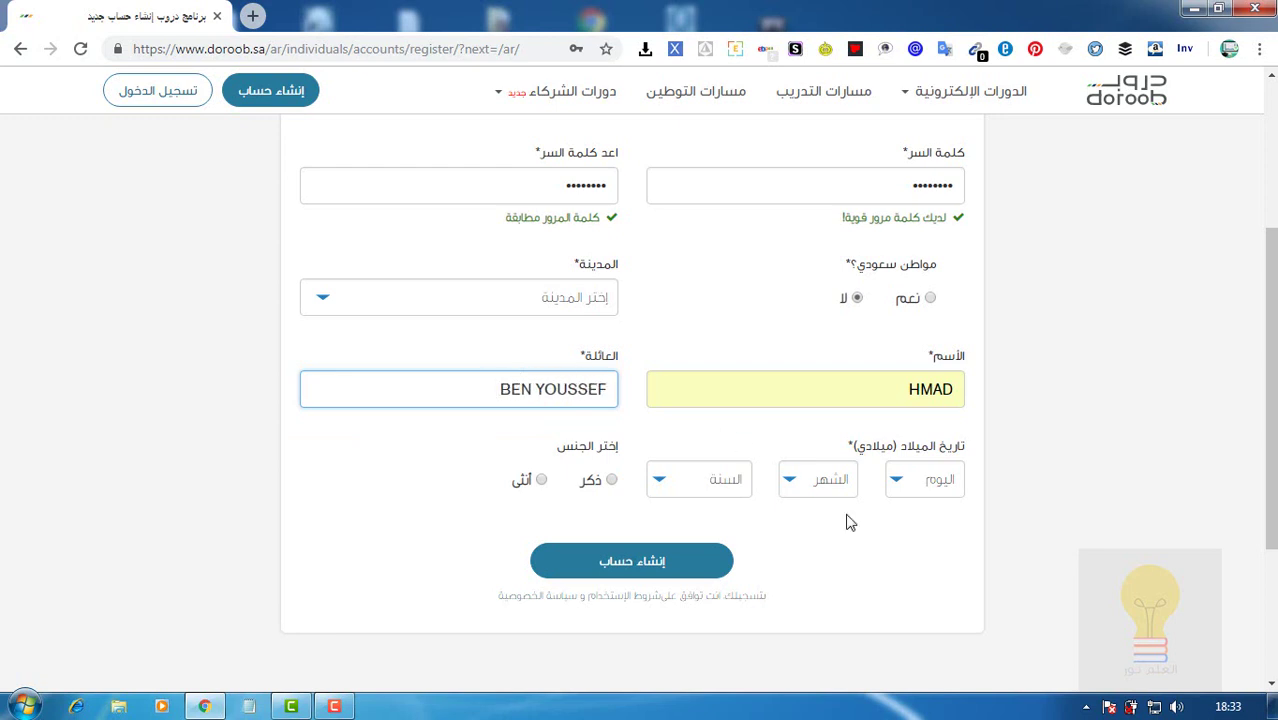
# Set the date of birth to 1 / 1 / 1985 and the gender to ذكر (male).
pyautogui.click(902, 482)
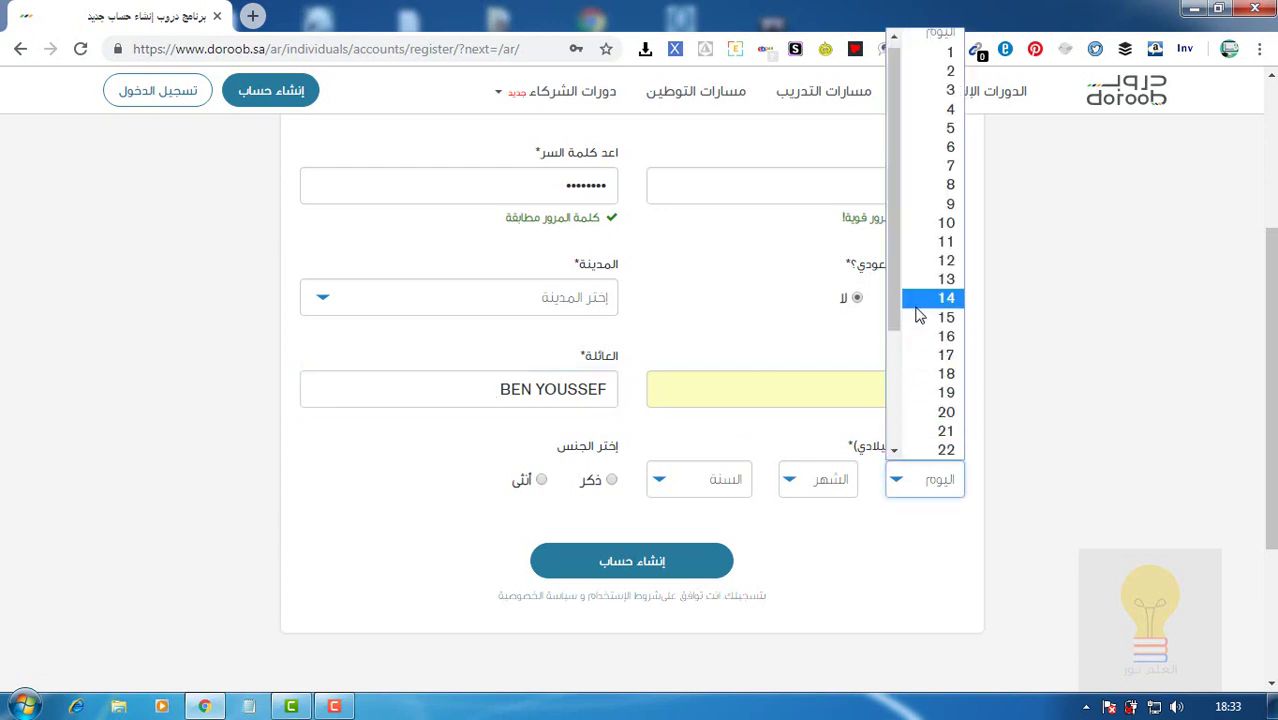
pyautogui.click(946, 58)
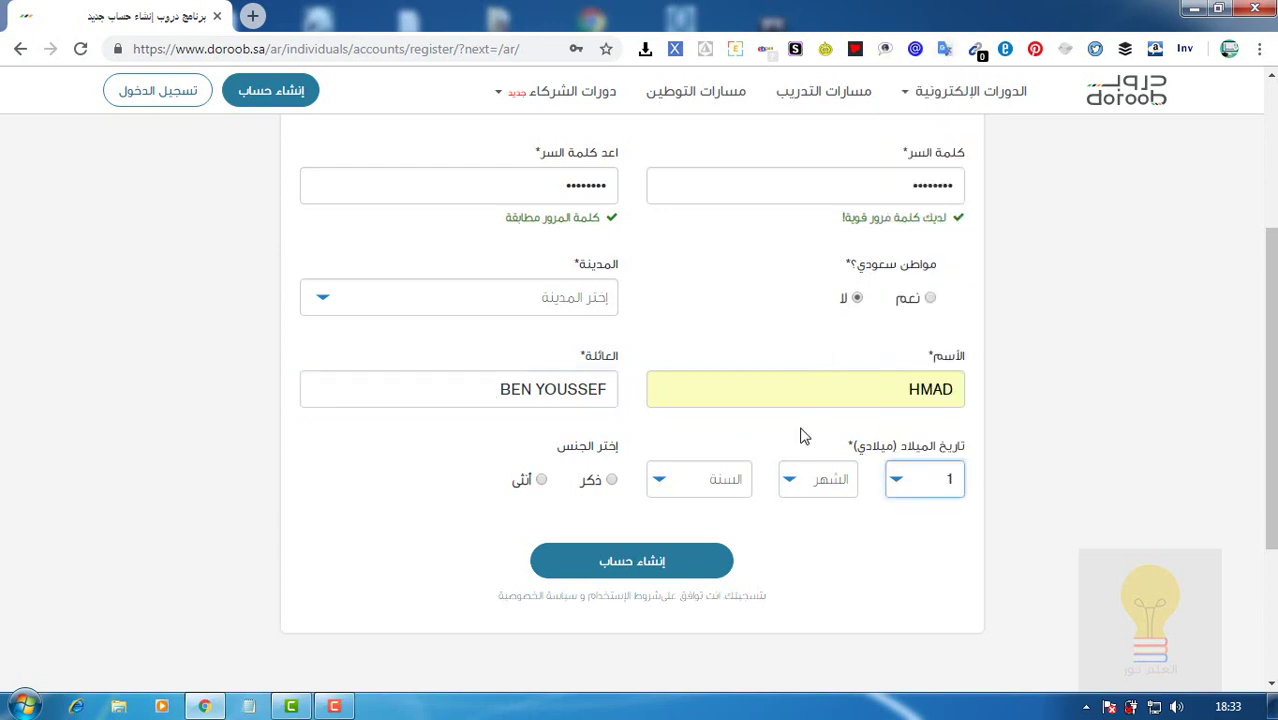
pyautogui.click(808, 485)
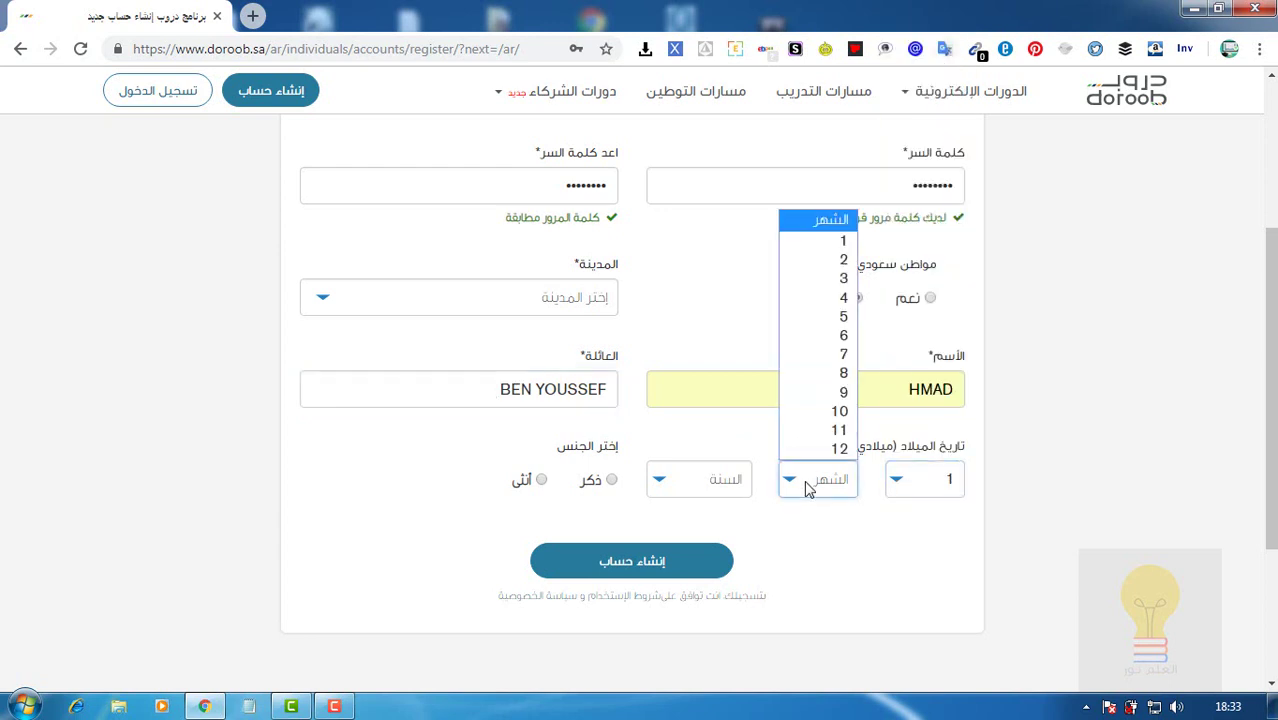
pyautogui.click(815, 245)
pyautogui.click(702, 490)
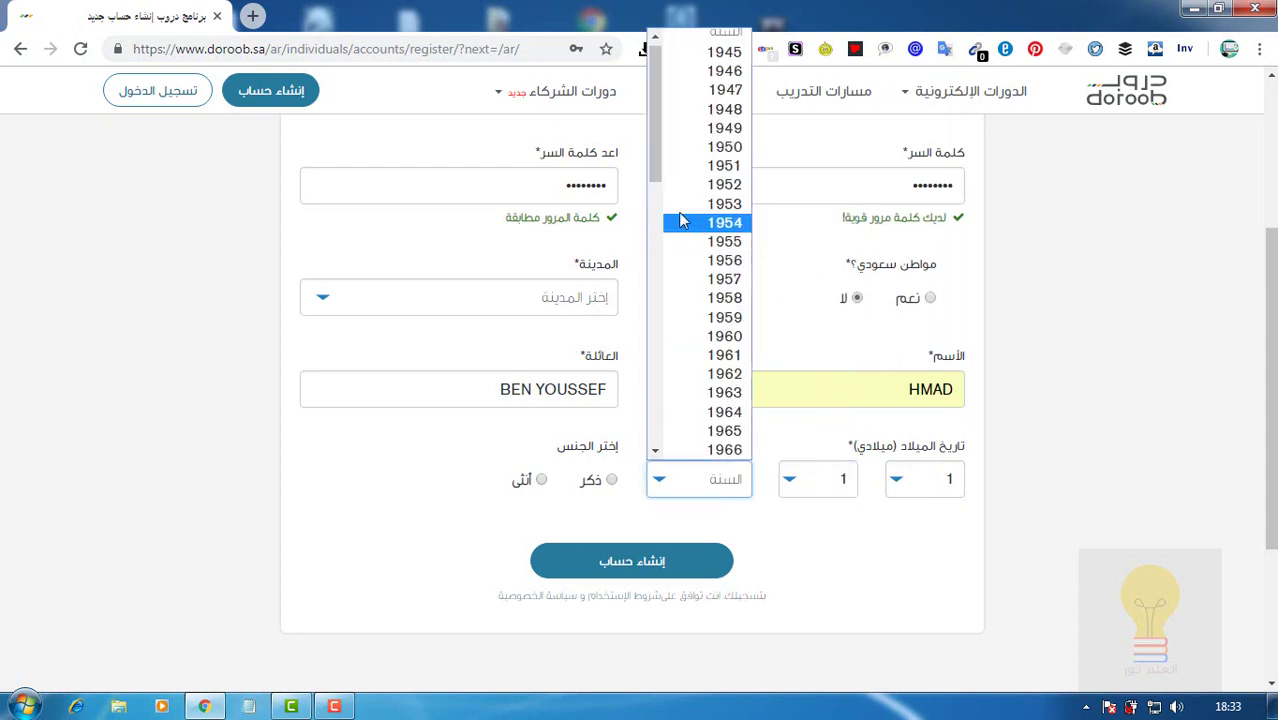
pyautogui.click(655, 415)
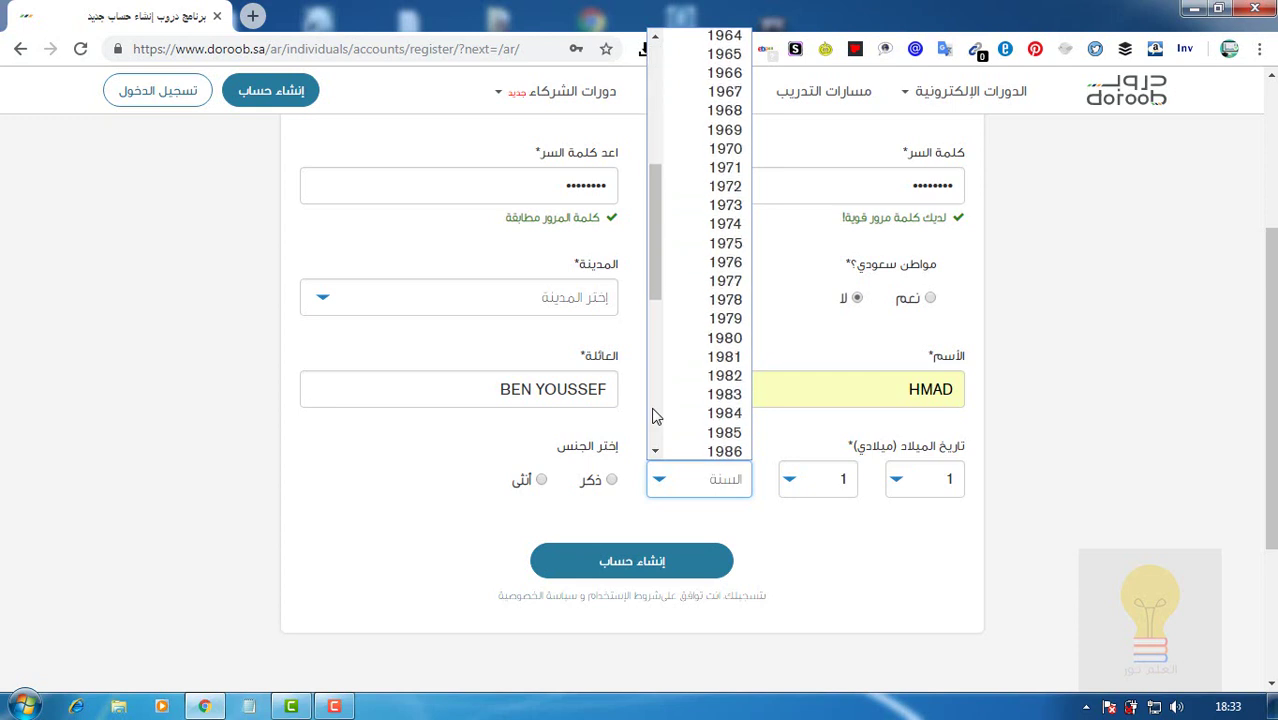
pyautogui.click(706, 433)
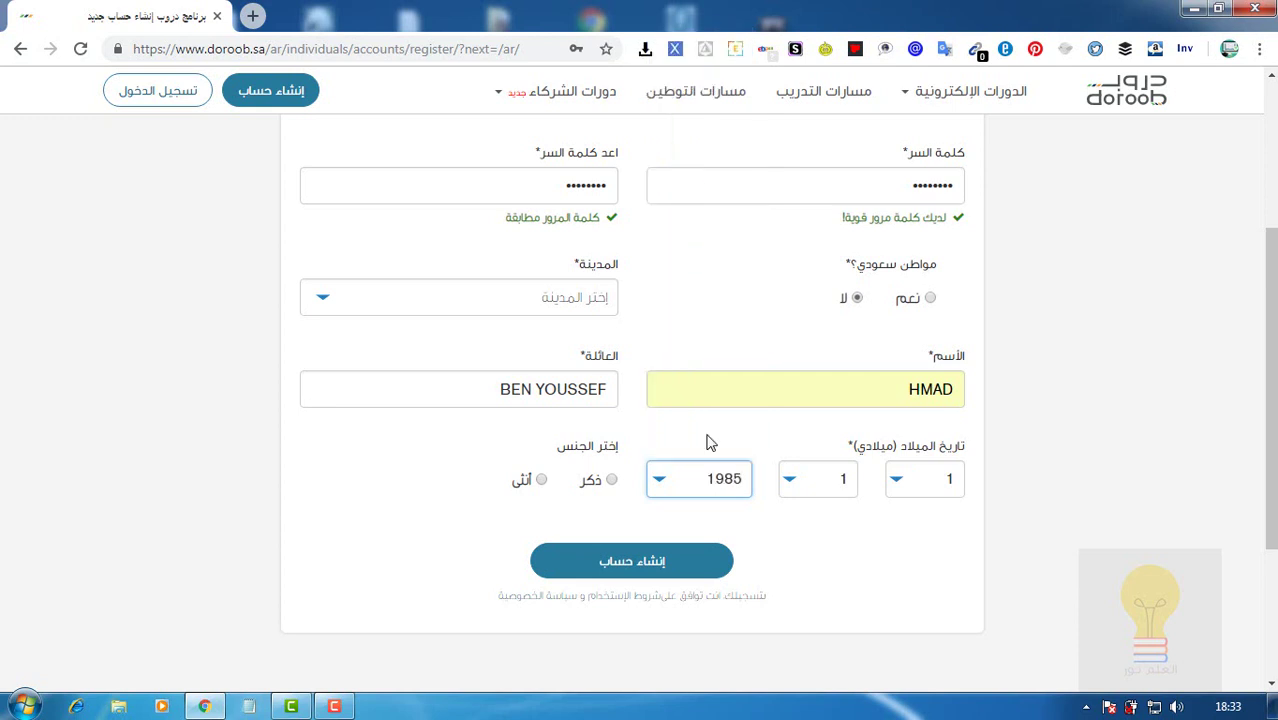
pyautogui.click(612, 481)
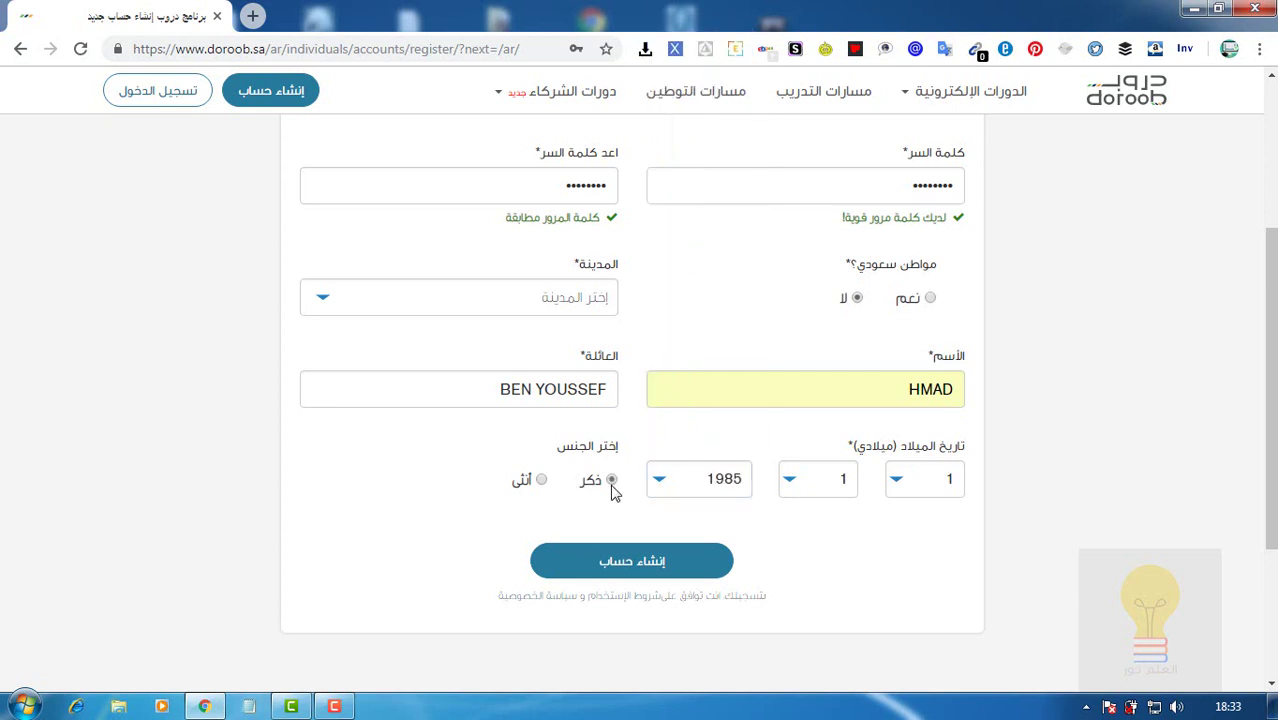
# Submit the registration form, then refill the mobile number from saved suggestions.
pyautogui.click(620, 565)
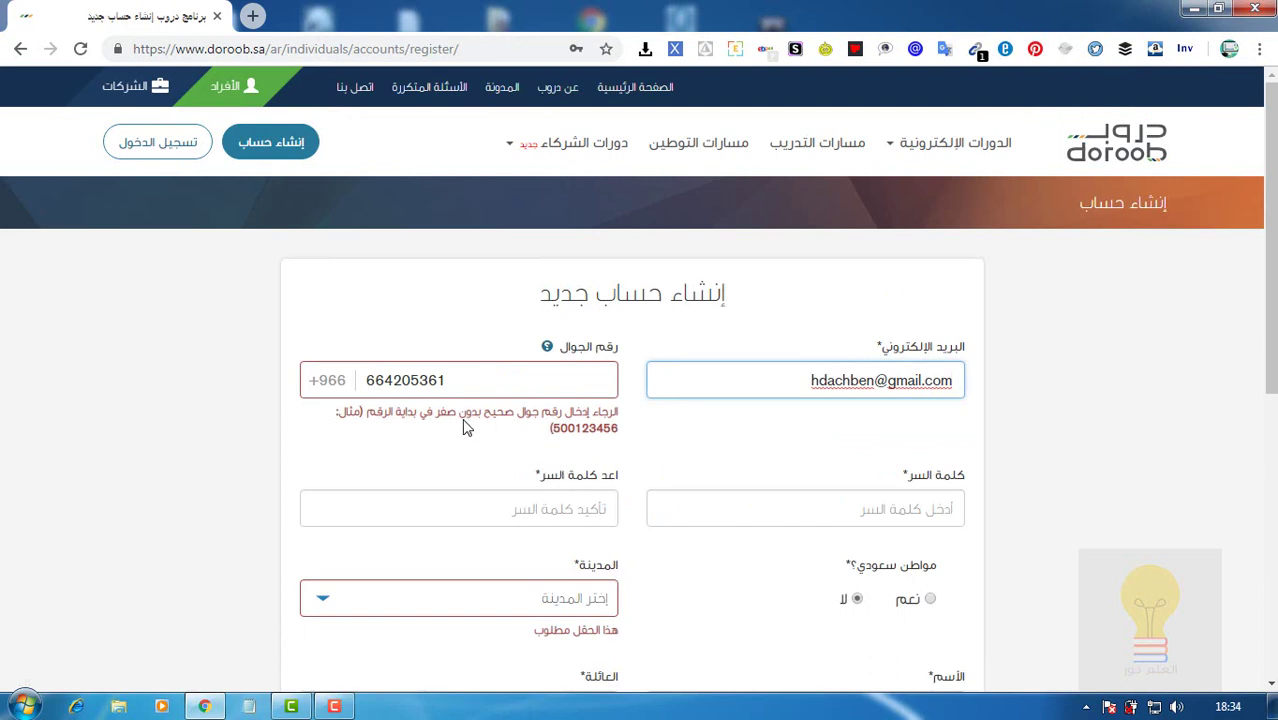
pyautogui.click(371, 383)
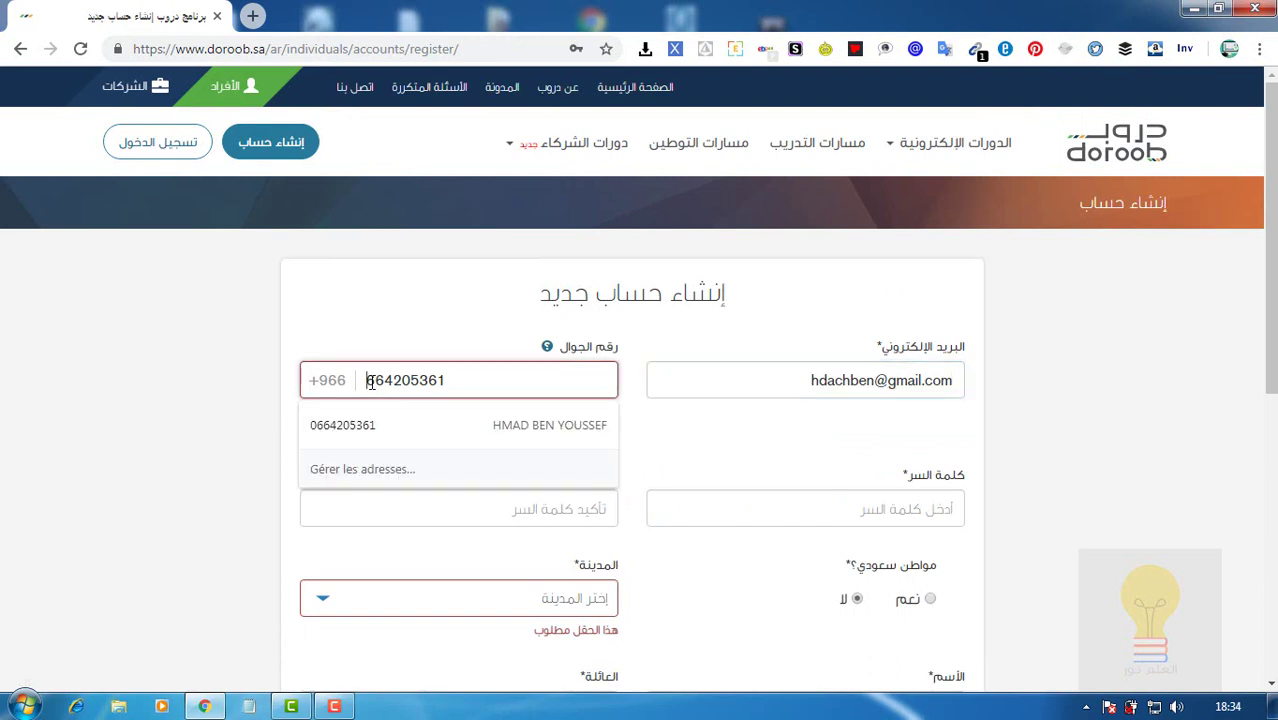
pyautogui.click(366, 426)
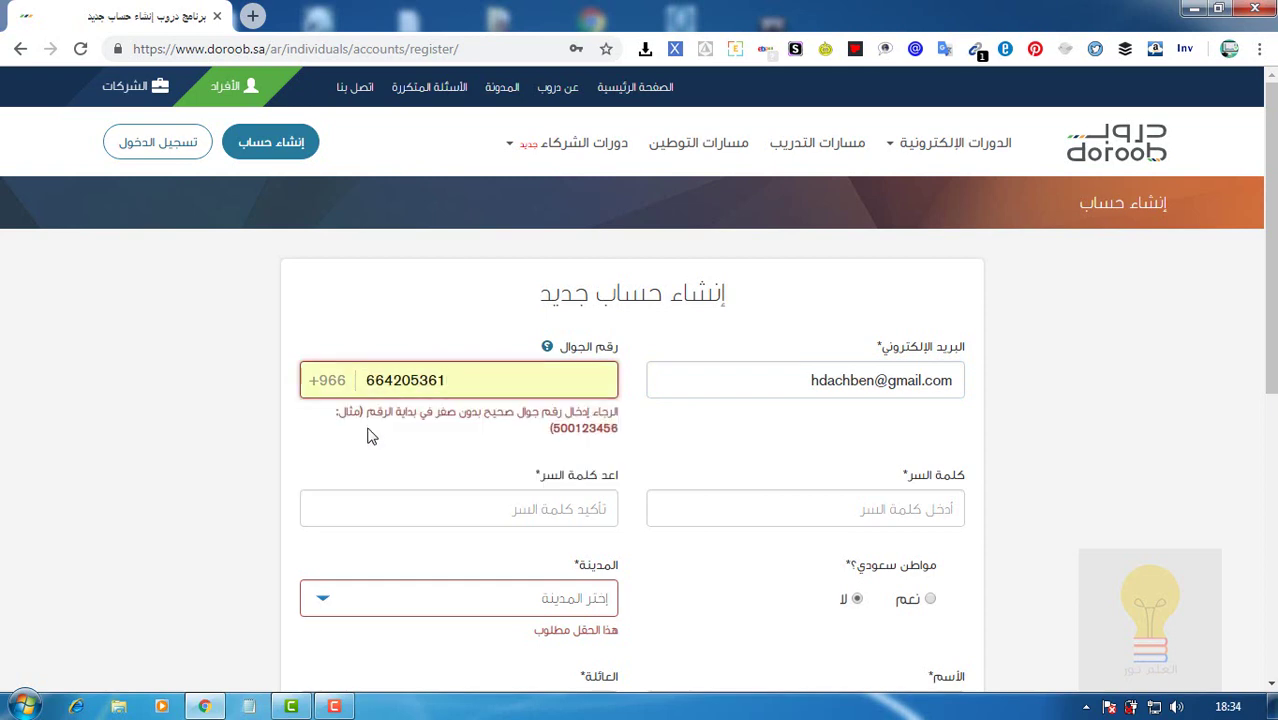
# Replace the mobile number's last digit with 1.
pyautogui.press('BackSpace')
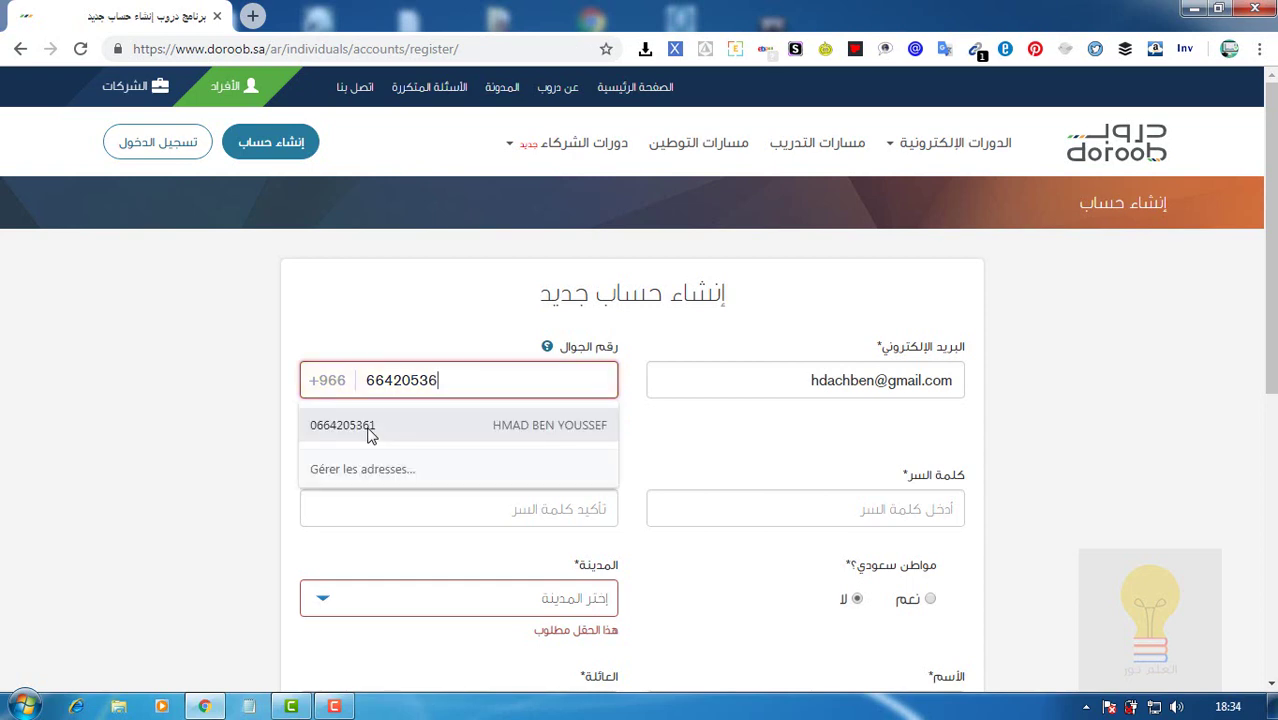
pyautogui.click(474, 324)
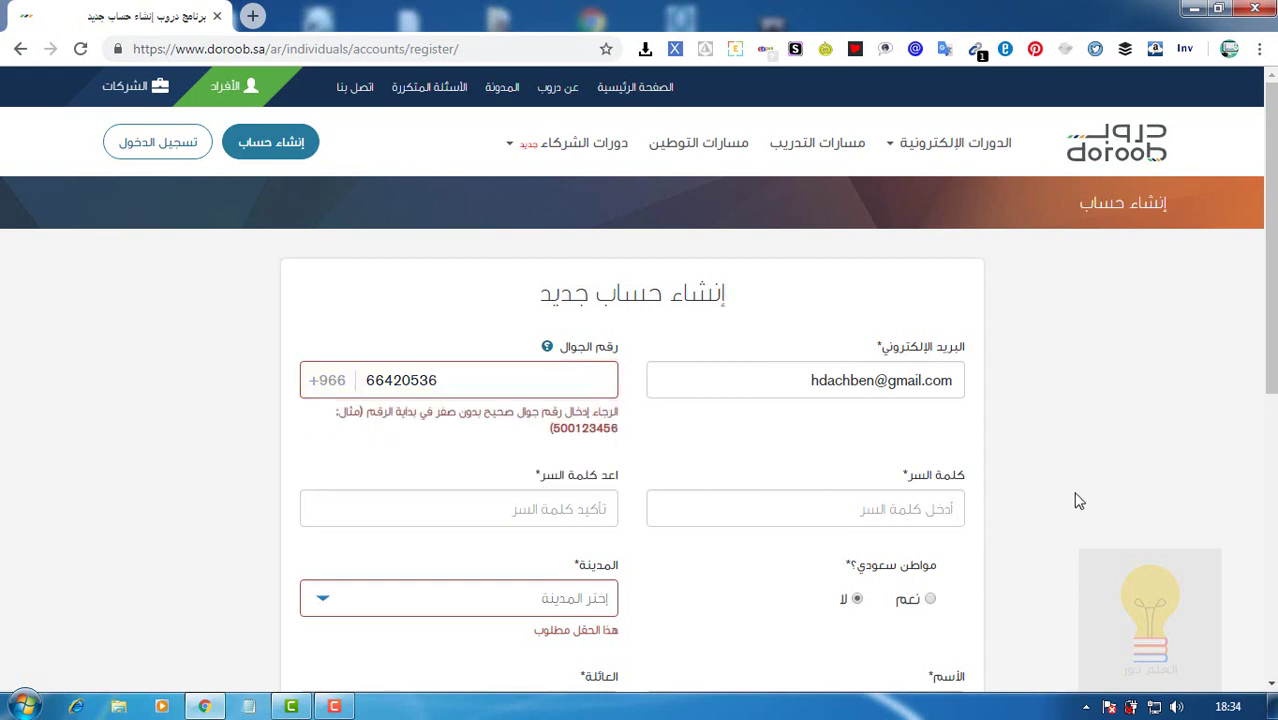
pyautogui.moveTo(548, 350)
pyautogui.click(437, 381)
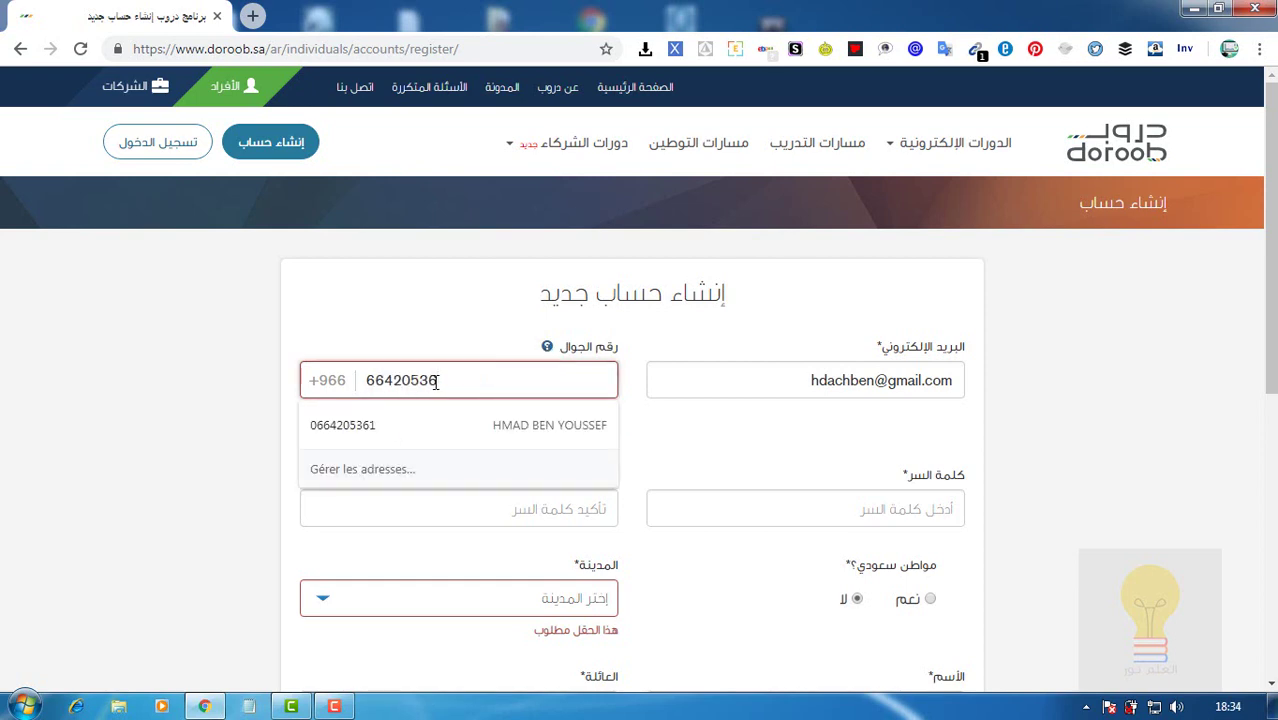
pyautogui.write('1')
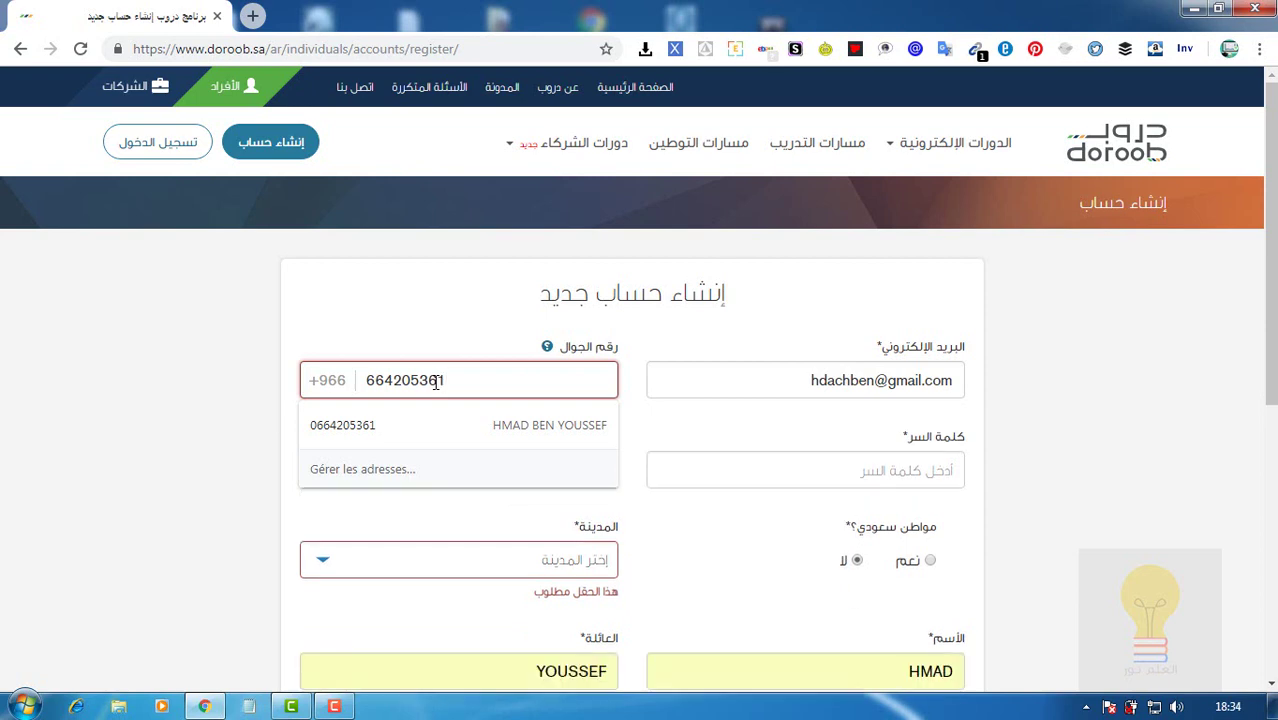
# Choose الرياض as the city and resubmit the registration form.
pyautogui.click(567, 579)
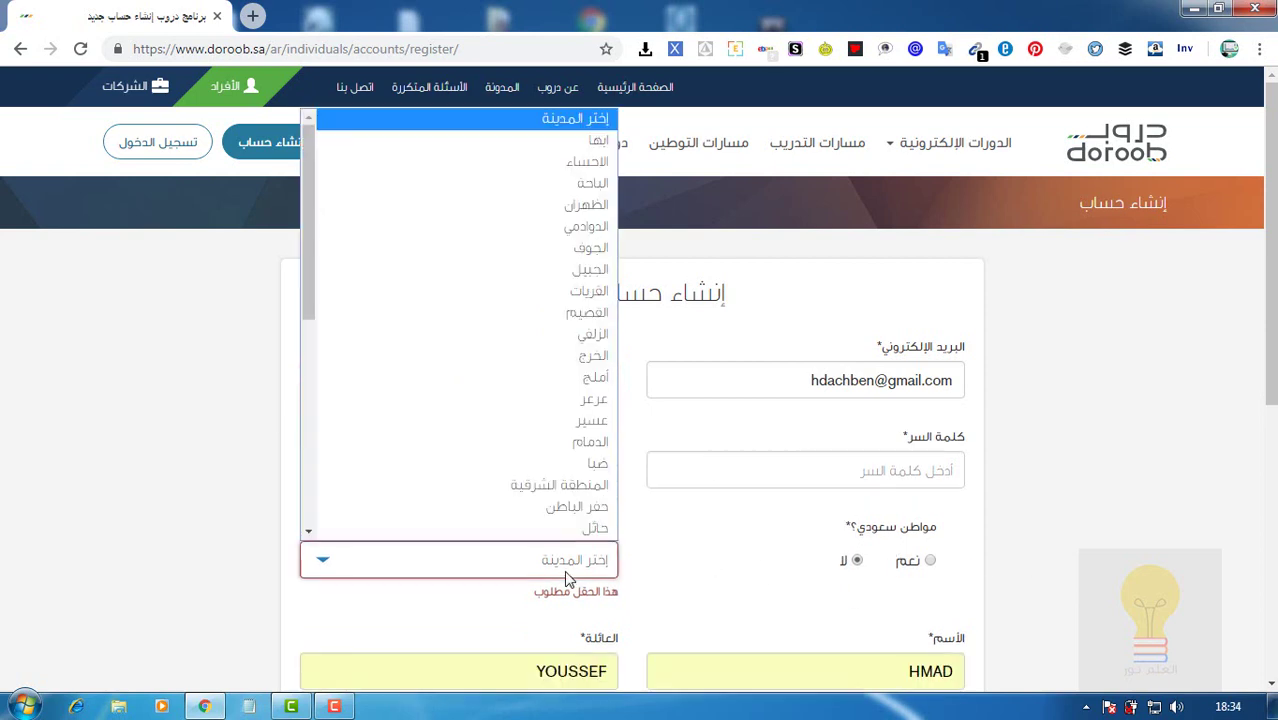
pyautogui.click(309, 386)
pyautogui.moveTo(308, 388); pyautogui.dragTo(317, 434)
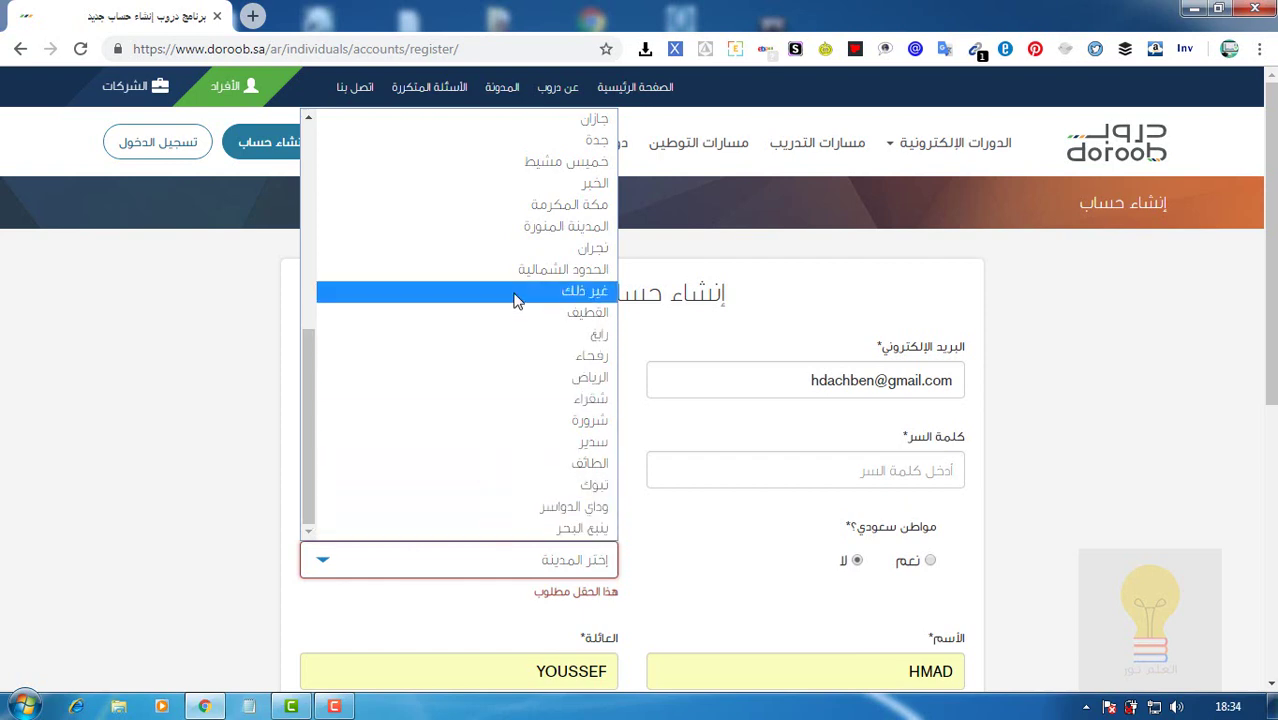
pyautogui.scroll(10, 313, 300)
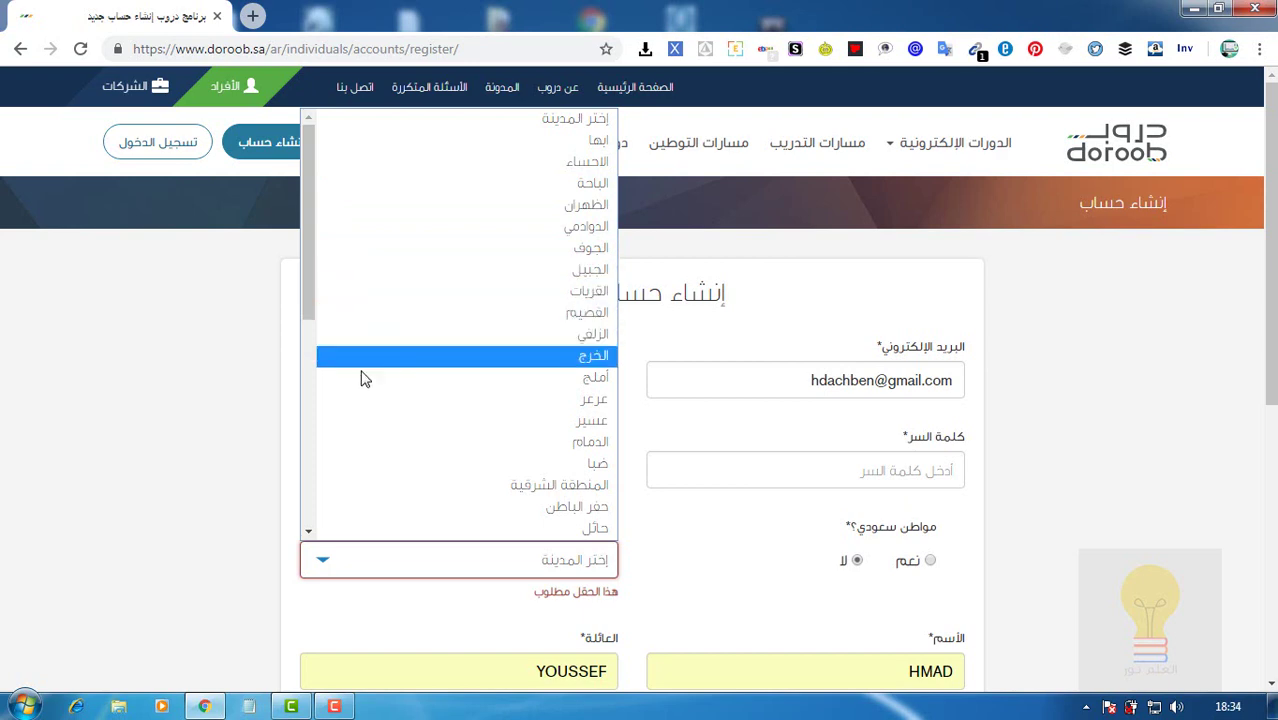
pyautogui.scroll(-4, 313, 394)
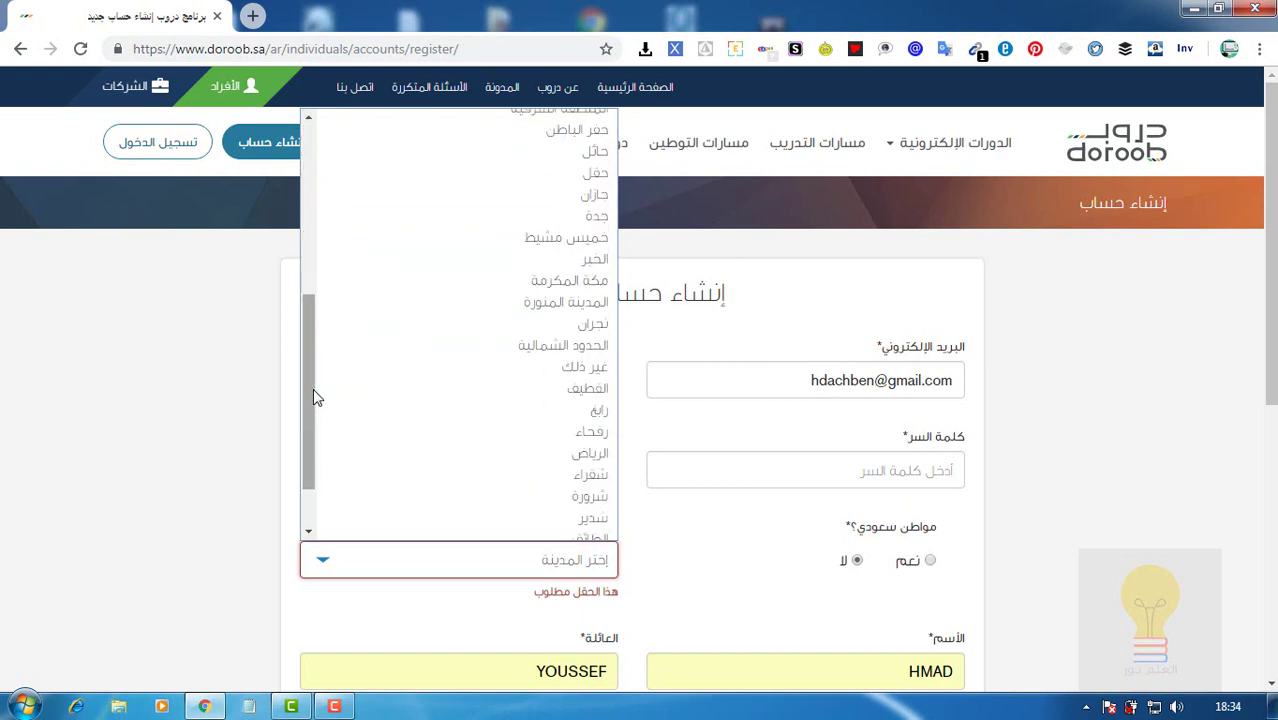
pyautogui.click(419, 456)
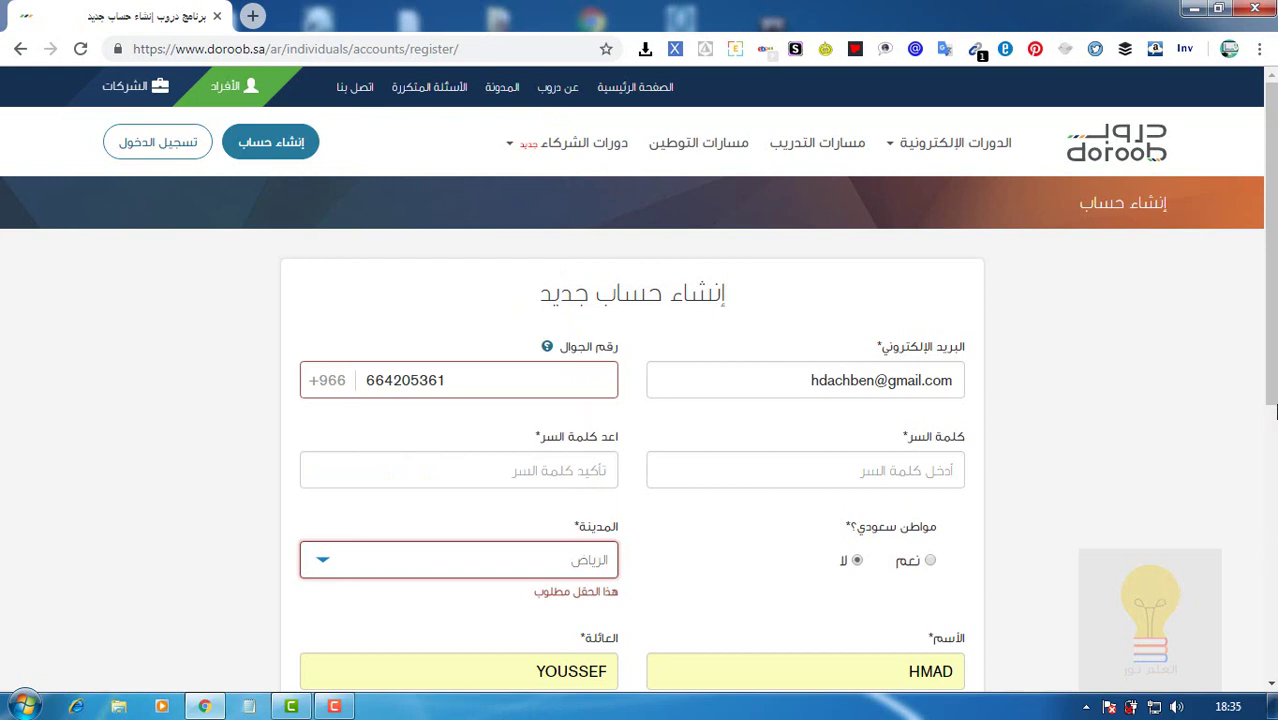
pyautogui.scroll(-2, 1020, 600)
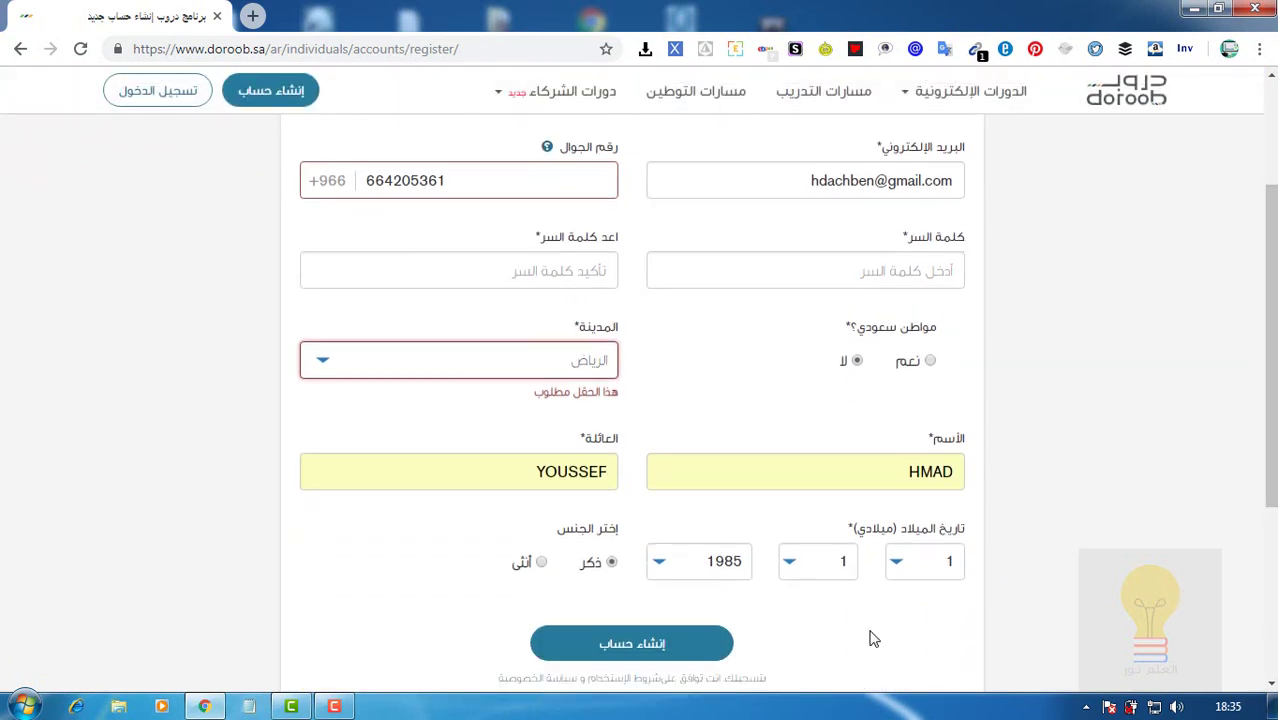
pyautogui.click(693, 646)
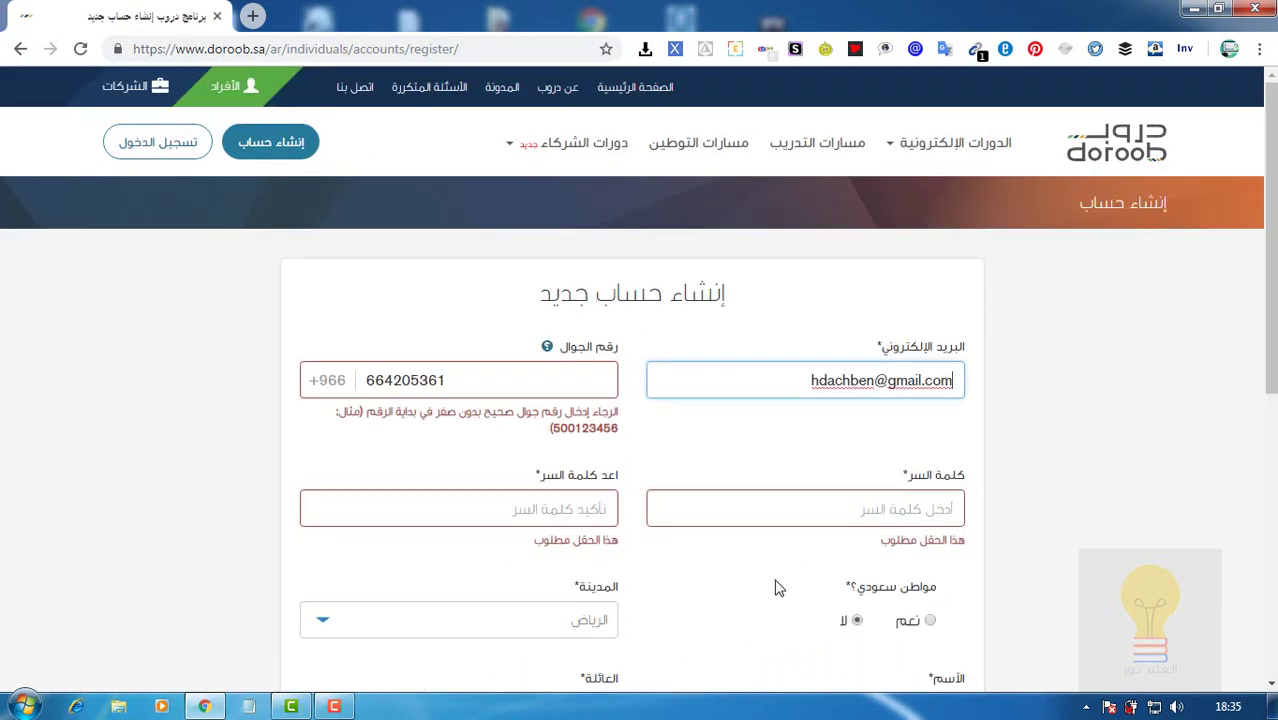
# Re-enter the password in both password fields and submit the form again.
pyautogui.click(828, 520)
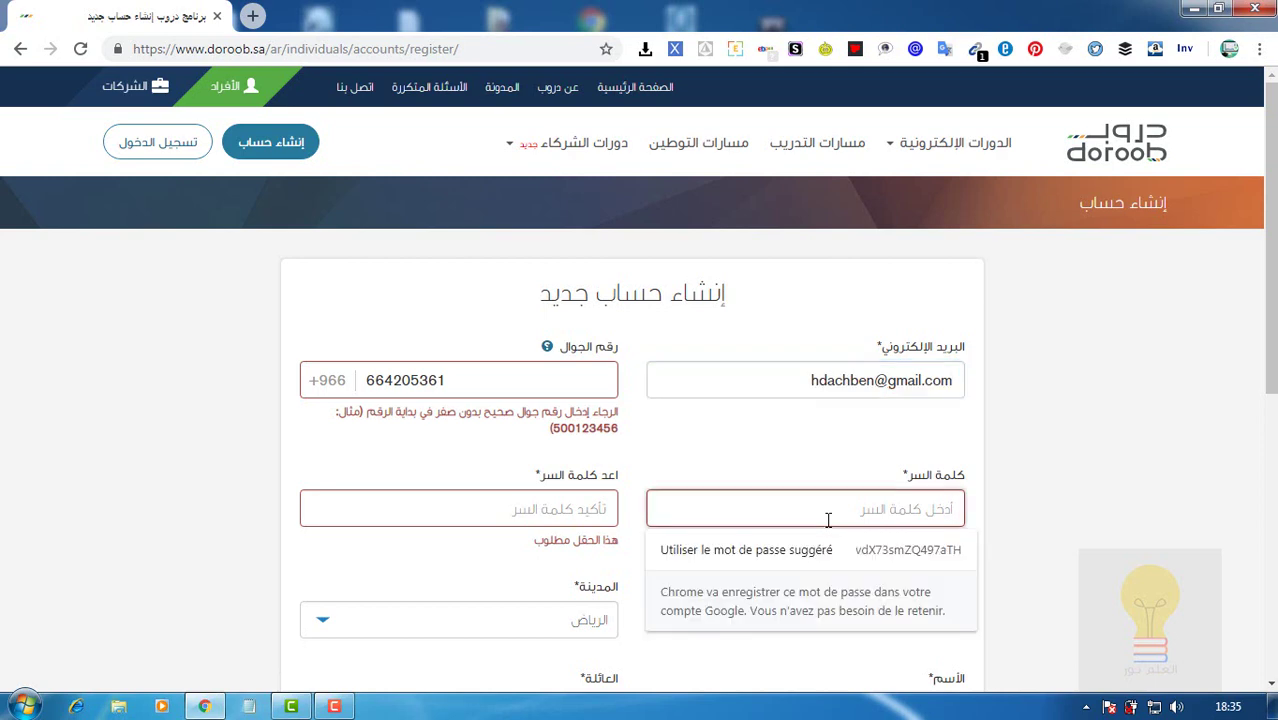
pyautogui.write('a')
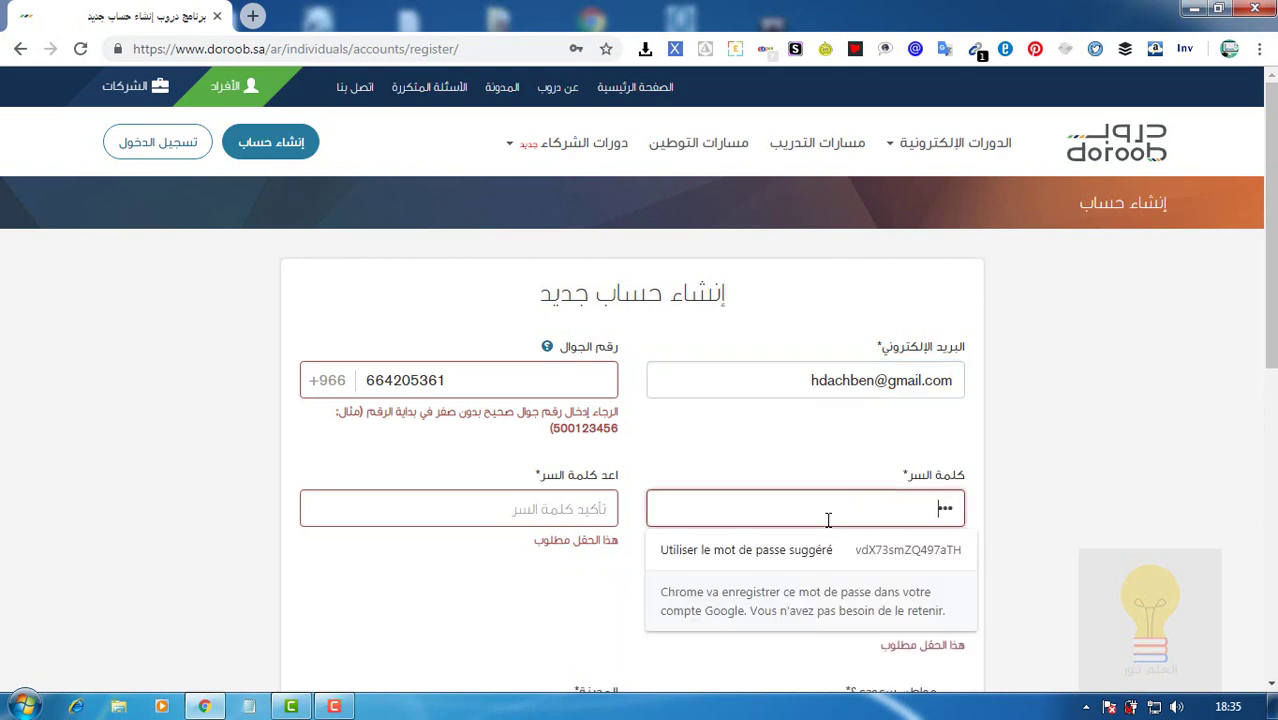
pyautogui.write('••••')
pyautogui.press('Tab')
pyautogui.write('•')
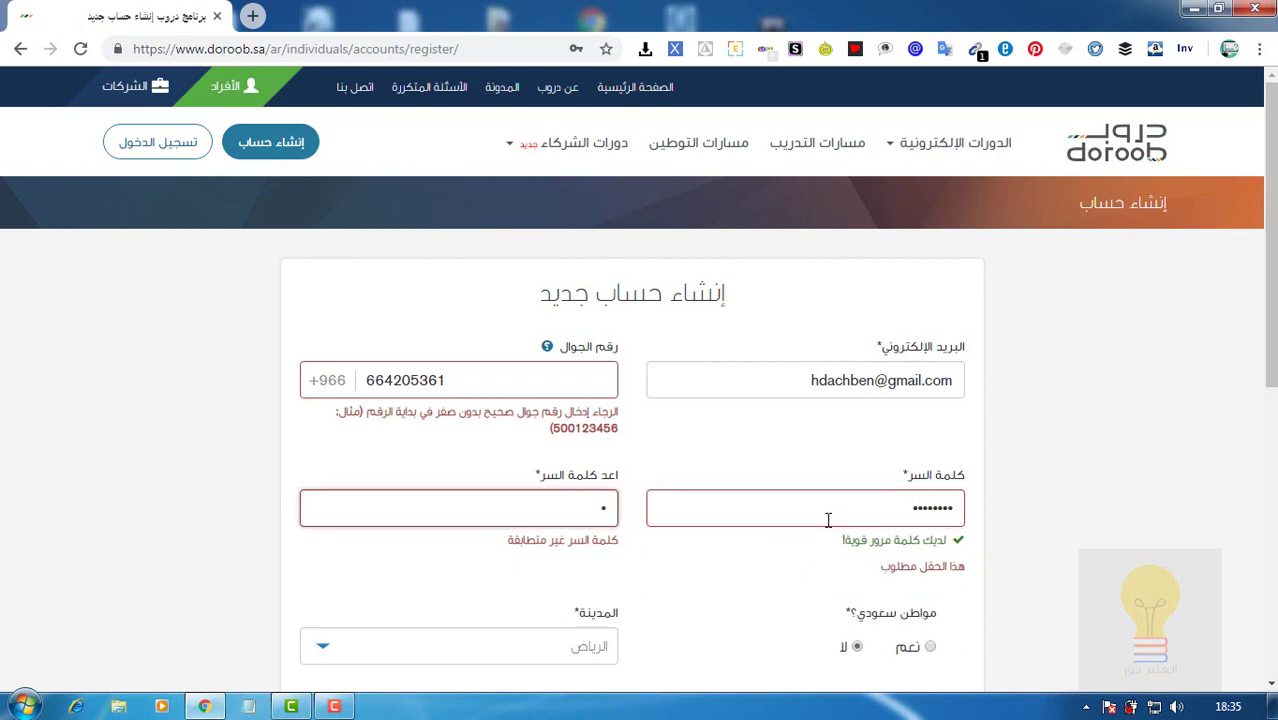
pyautogui.write('•••••••')
pyautogui.press('Return')
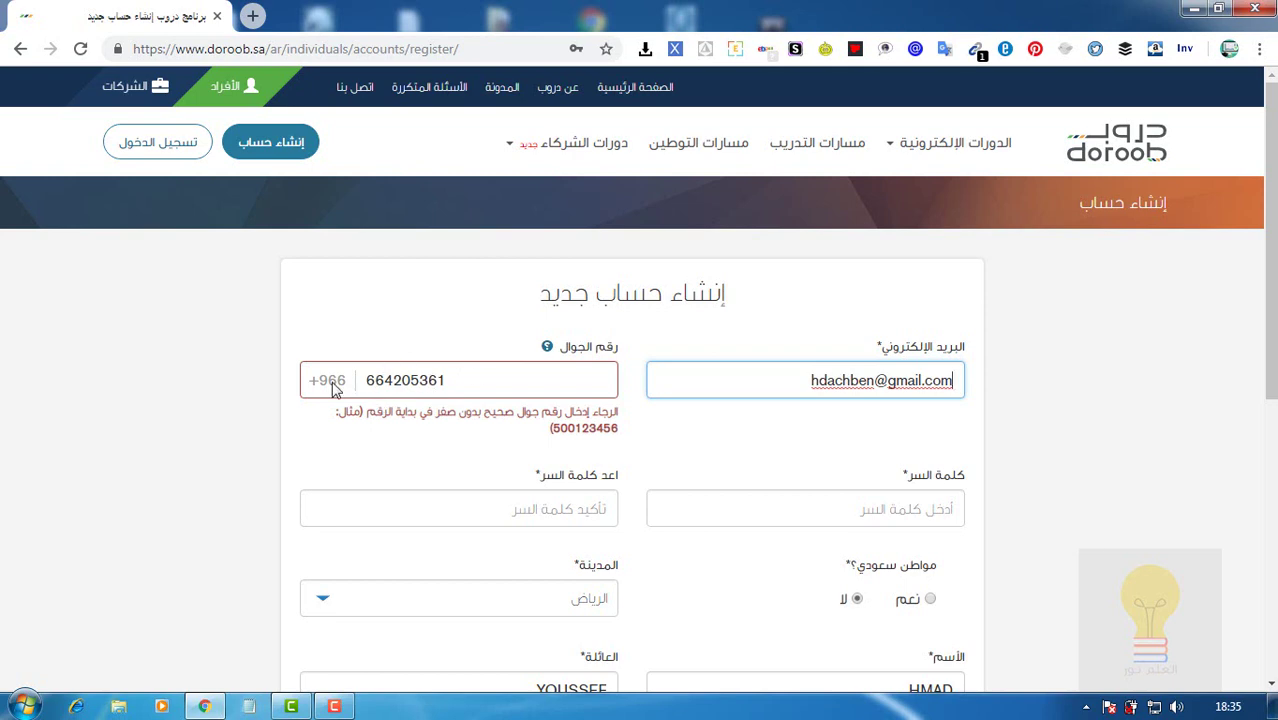
# Sign in with the saved account e-mail and the account password.
pyautogui.click(160, 145)
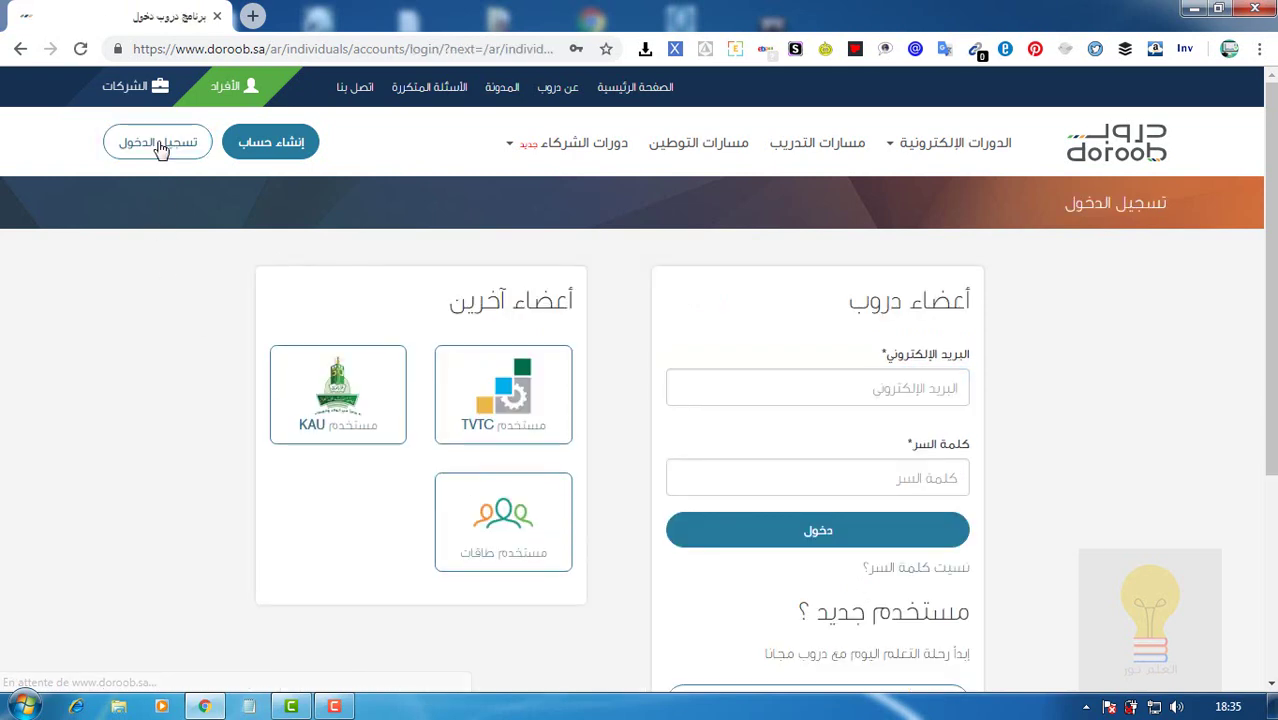
pyautogui.click(736, 387)
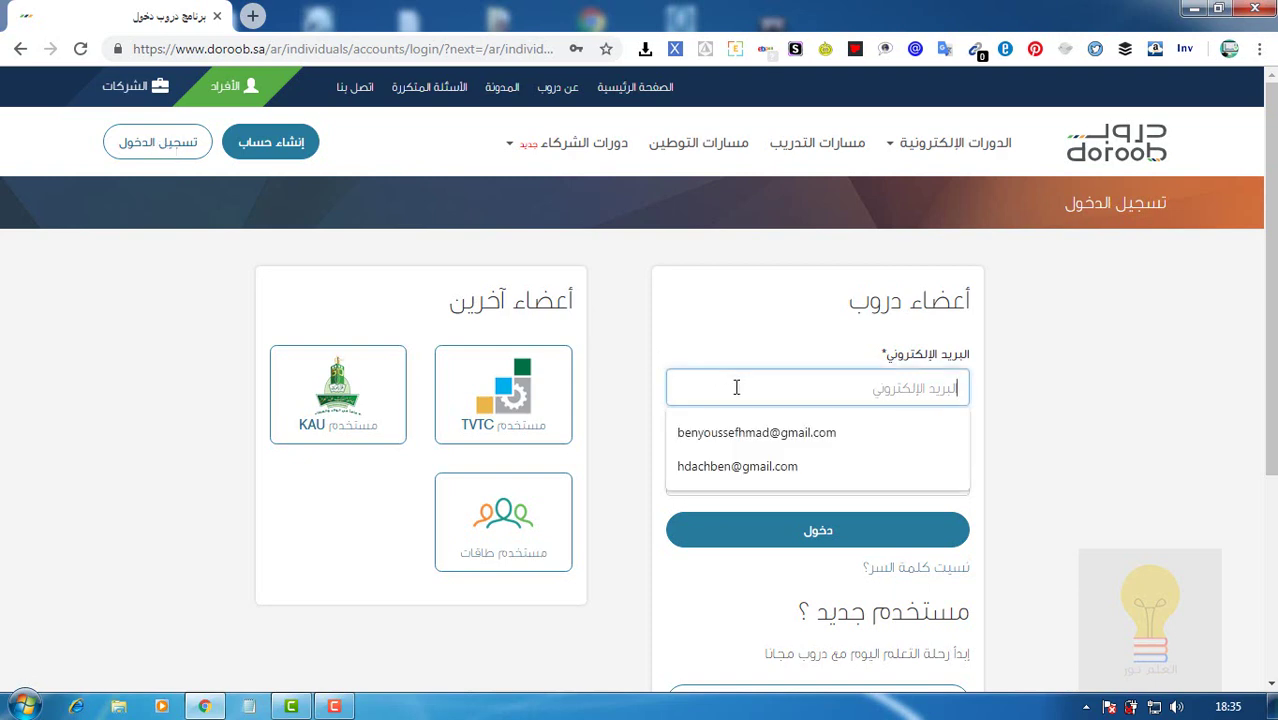
pyautogui.click(736, 429)
pyautogui.click(735, 482)
pyautogui.write('•')
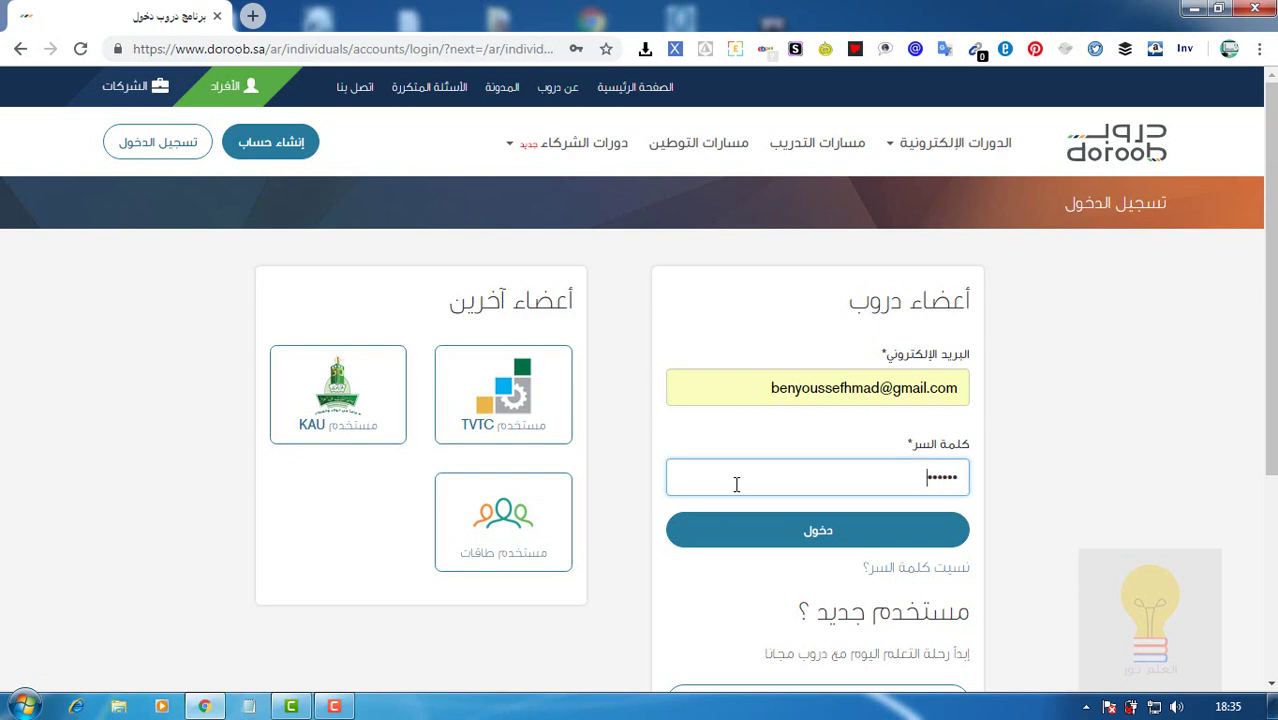
pyautogui.click(755, 540)
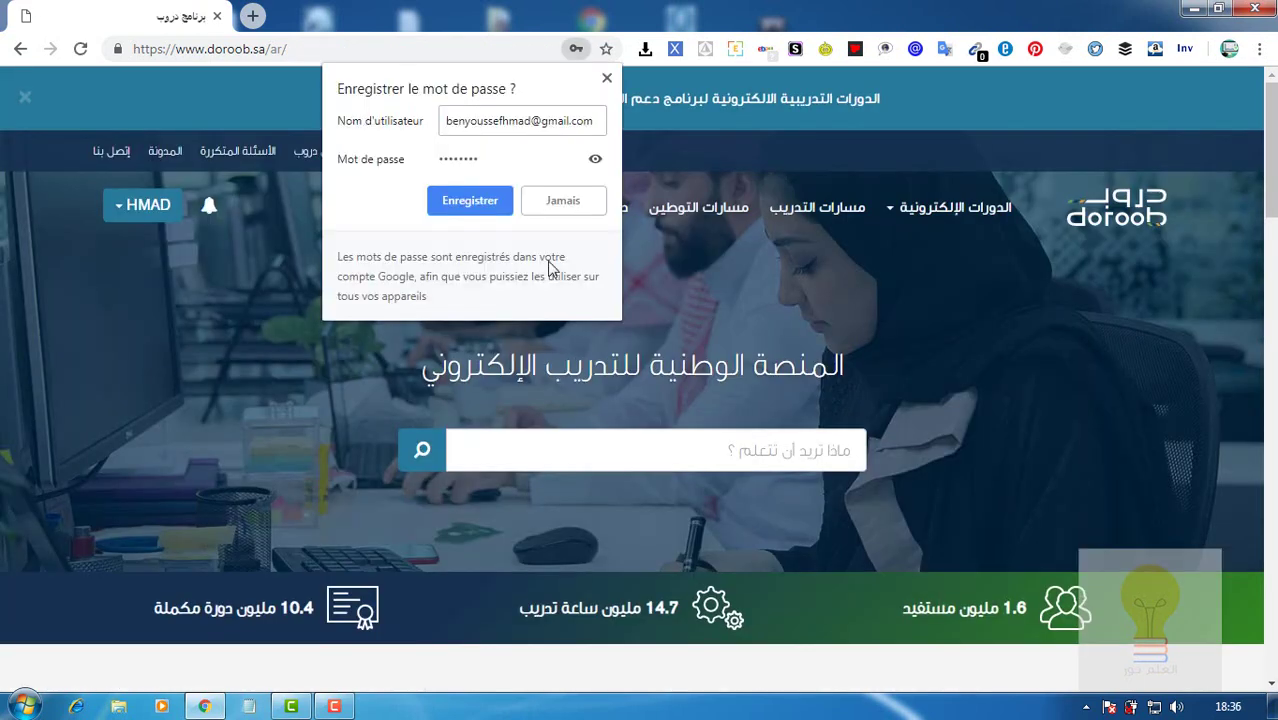
# Dismiss the save-password prompt and open ملفي الشخصي from the account menu.
pyautogui.click(586, 199)
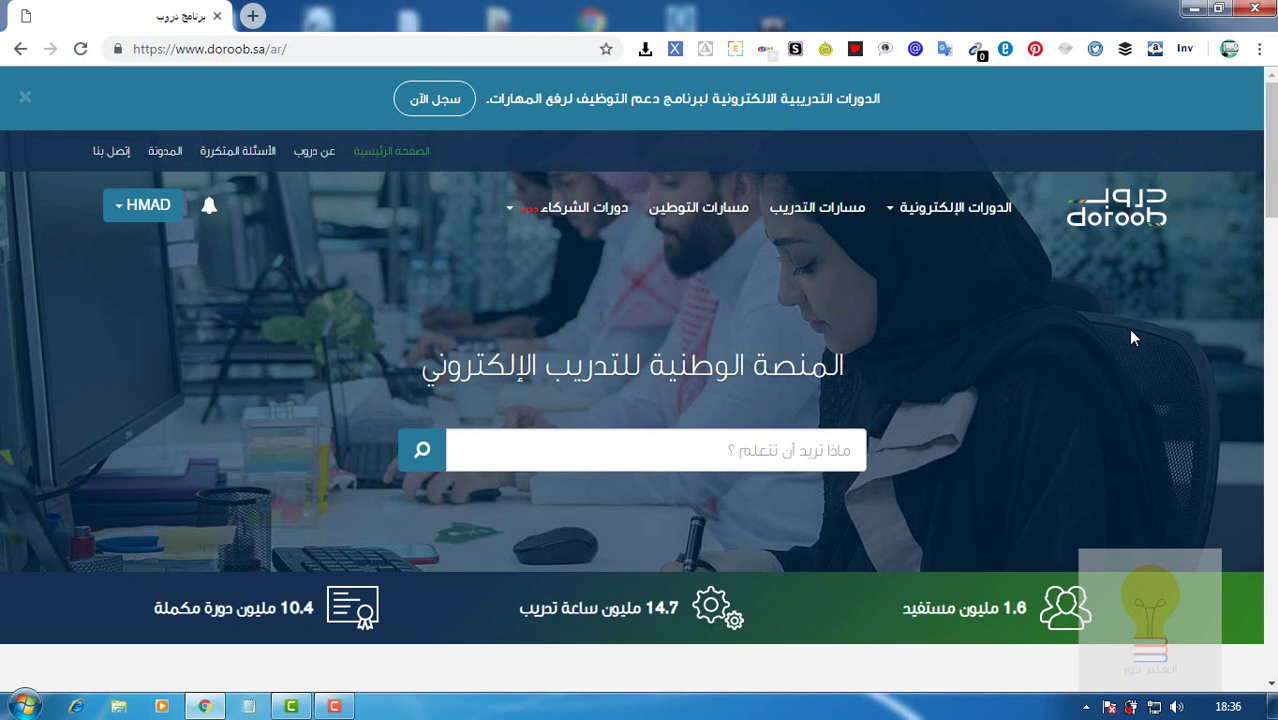
pyautogui.click(128, 215)
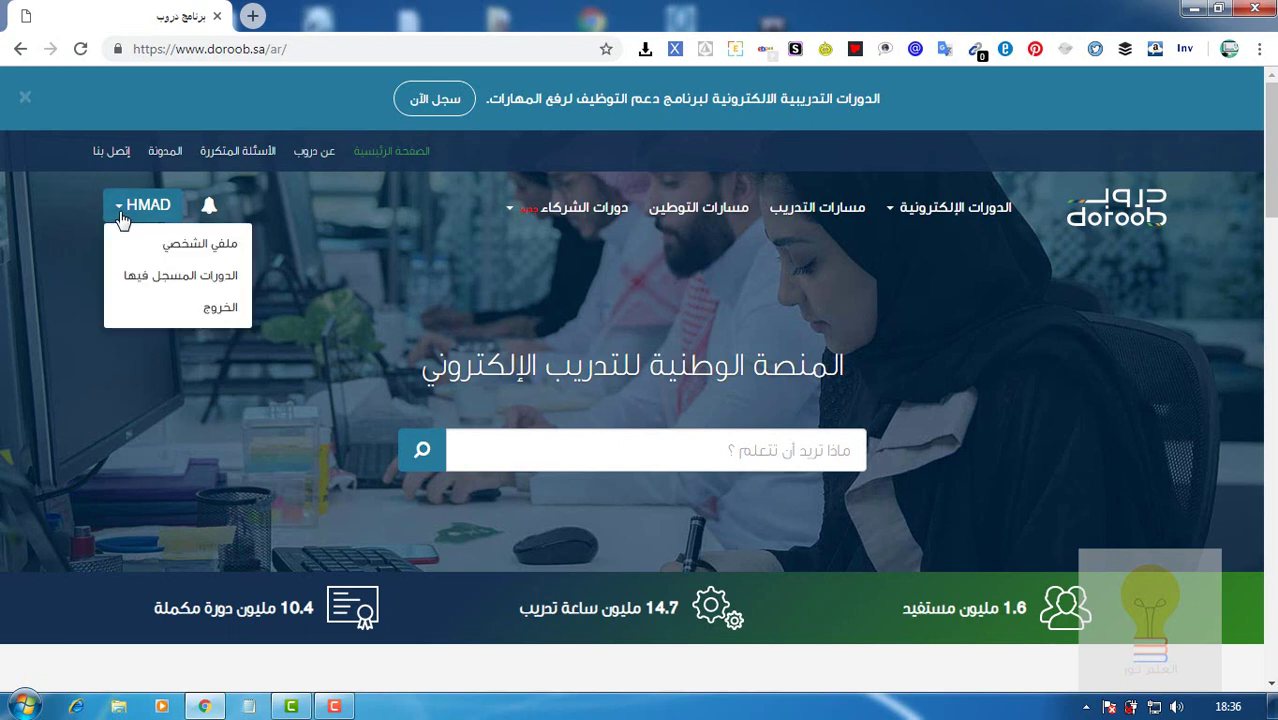
pyautogui.click(193, 250)
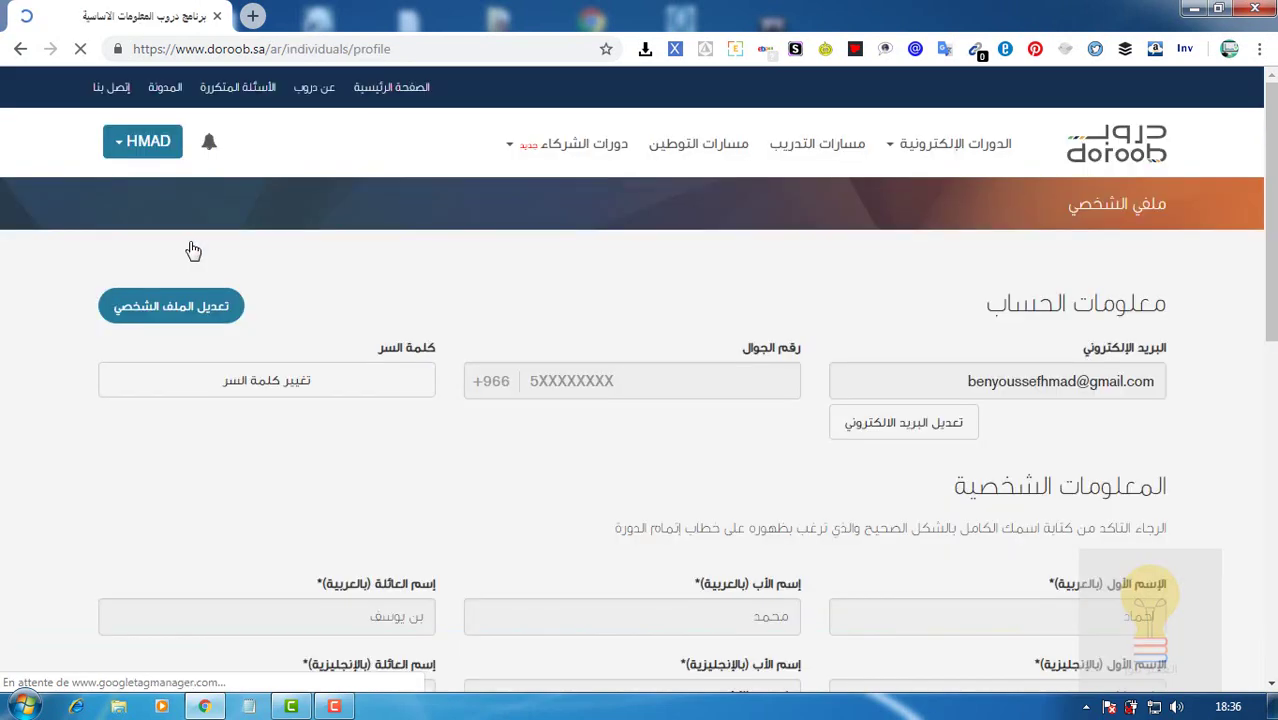
# Scroll through the profile page to review the account and personal details.
pyautogui.moveTo(1270, 265); pyautogui.dragTo(1273, 346)
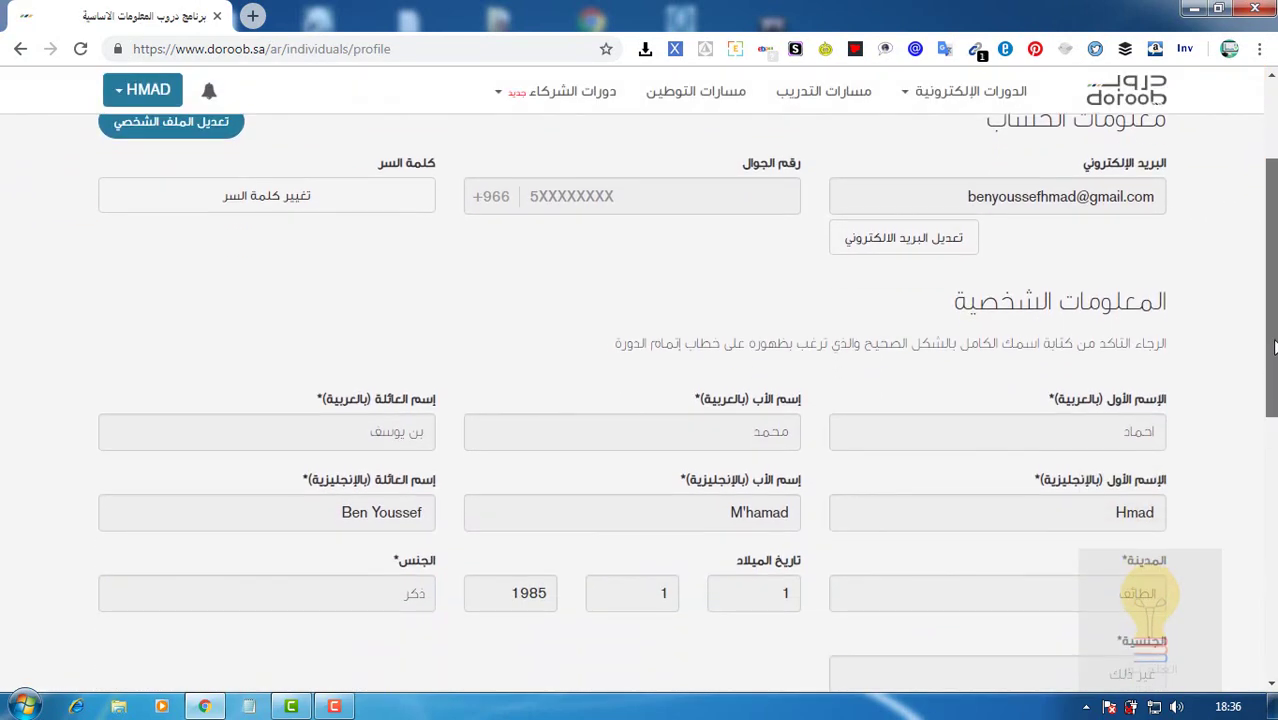
pyautogui.moveTo(1273, 346); pyautogui.dragTo(1275, 412)
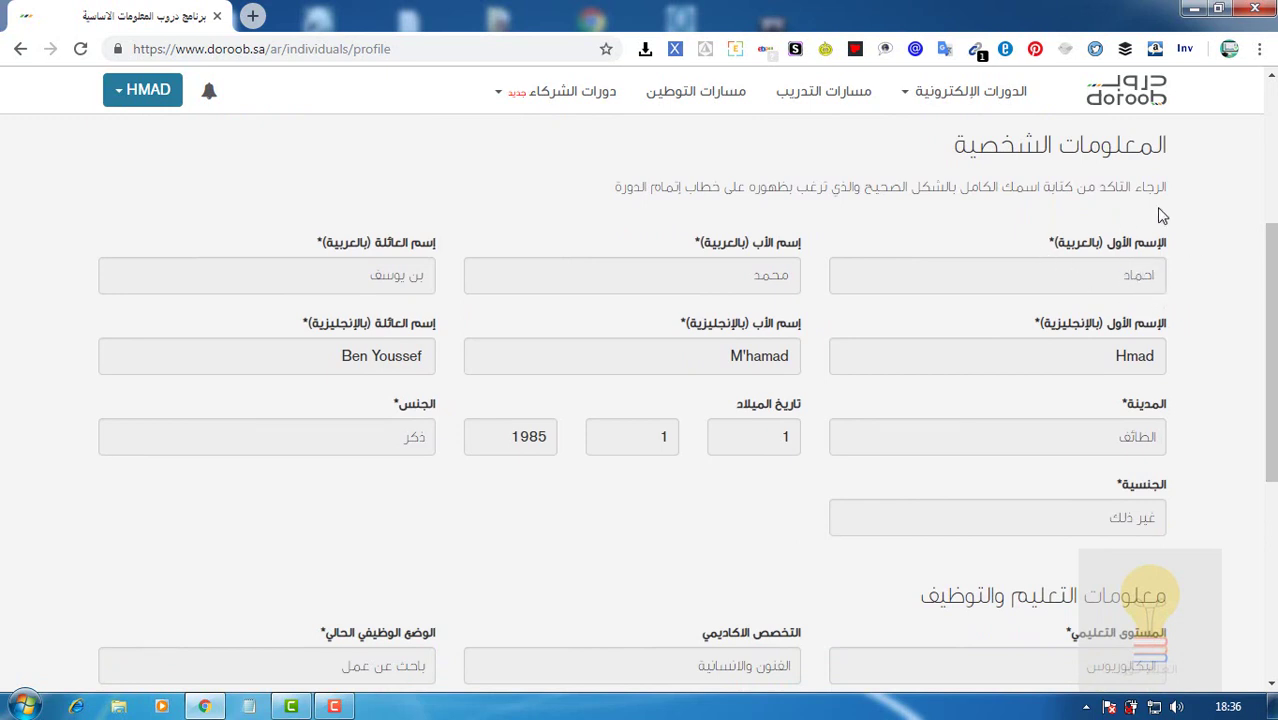
pyautogui.moveTo(1268, 265); pyautogui.dragTo(1268, 145)
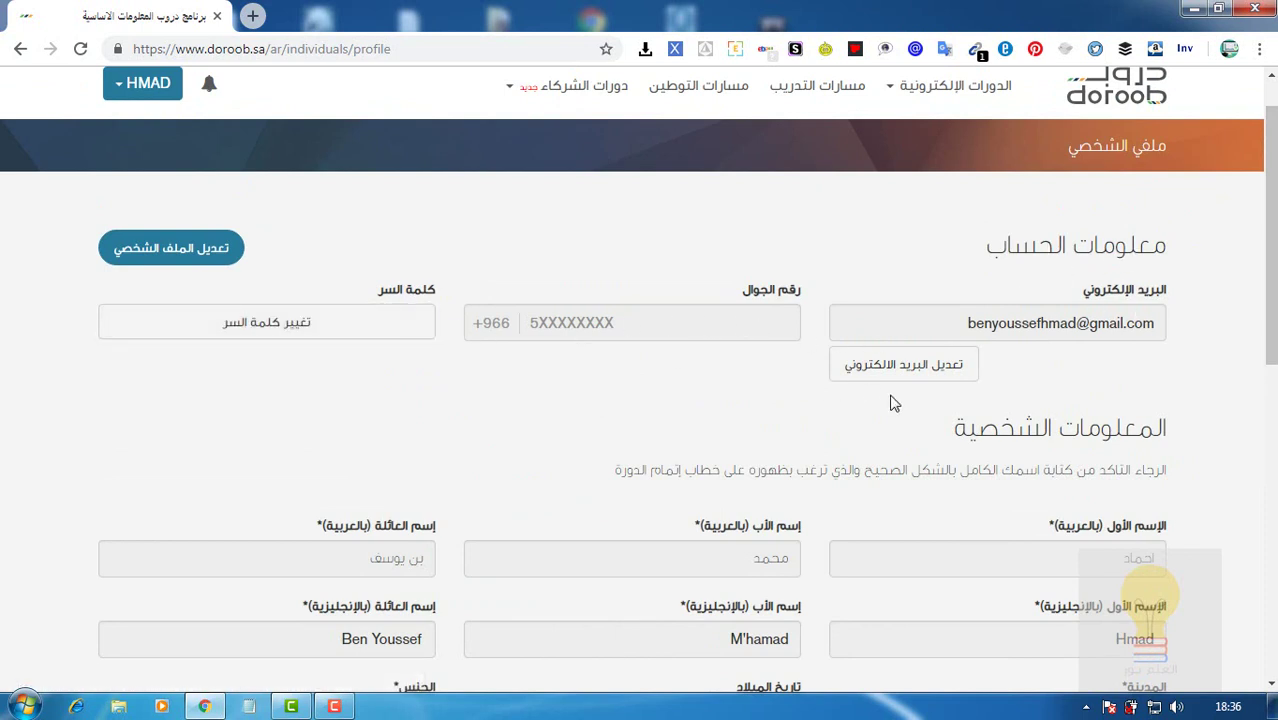
pyautogui.moveTo(1270, 357); pyautogui.dragTo(1172, 405)
pyautogui.moveTo(1272, 383); pyautogui.dragTo(1272, 438)
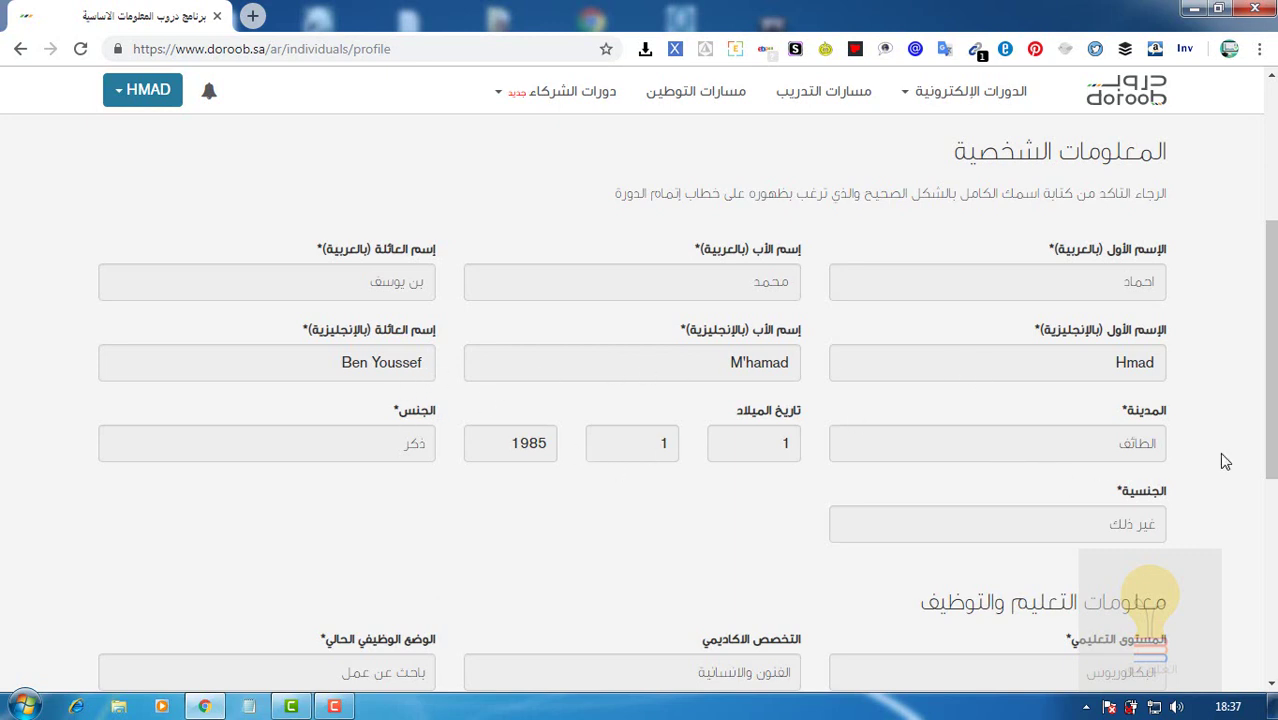
pyautogui.scroll(-2, 1270, 430)
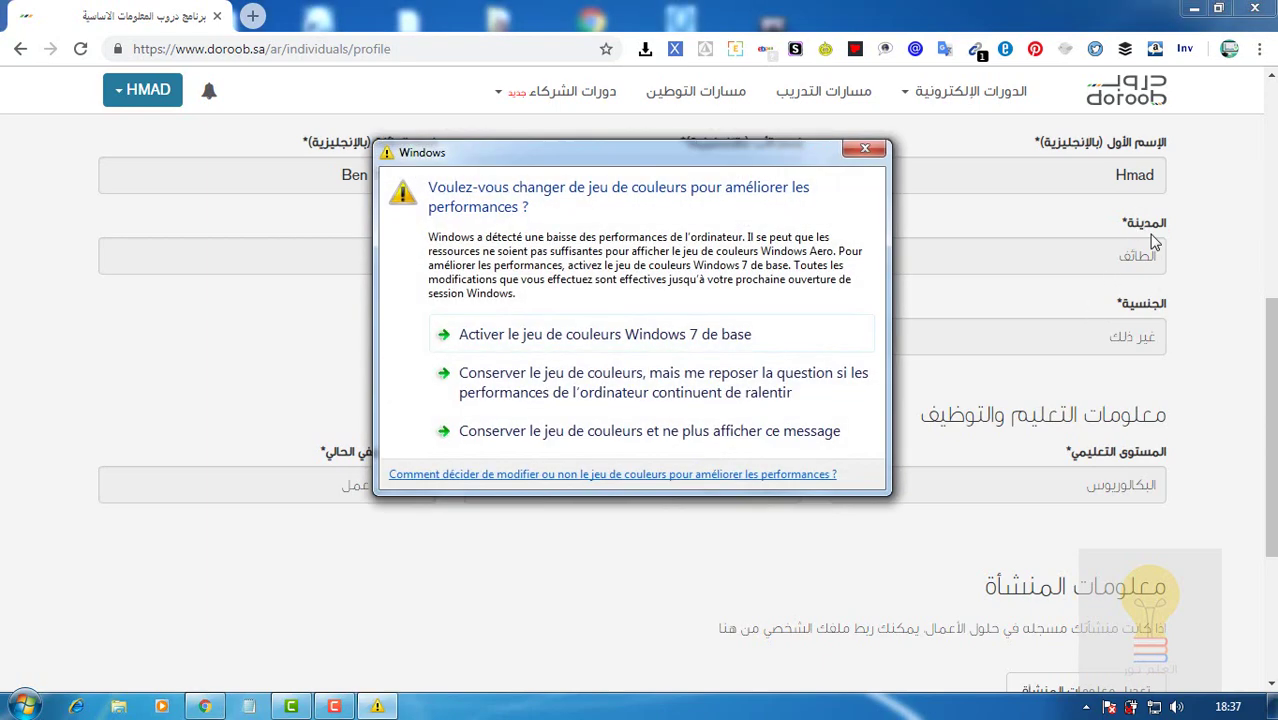
# Dismiss the Windows colour-scheme warning and scroll the profile down to the footer.
pyautogui.click(854, 155)
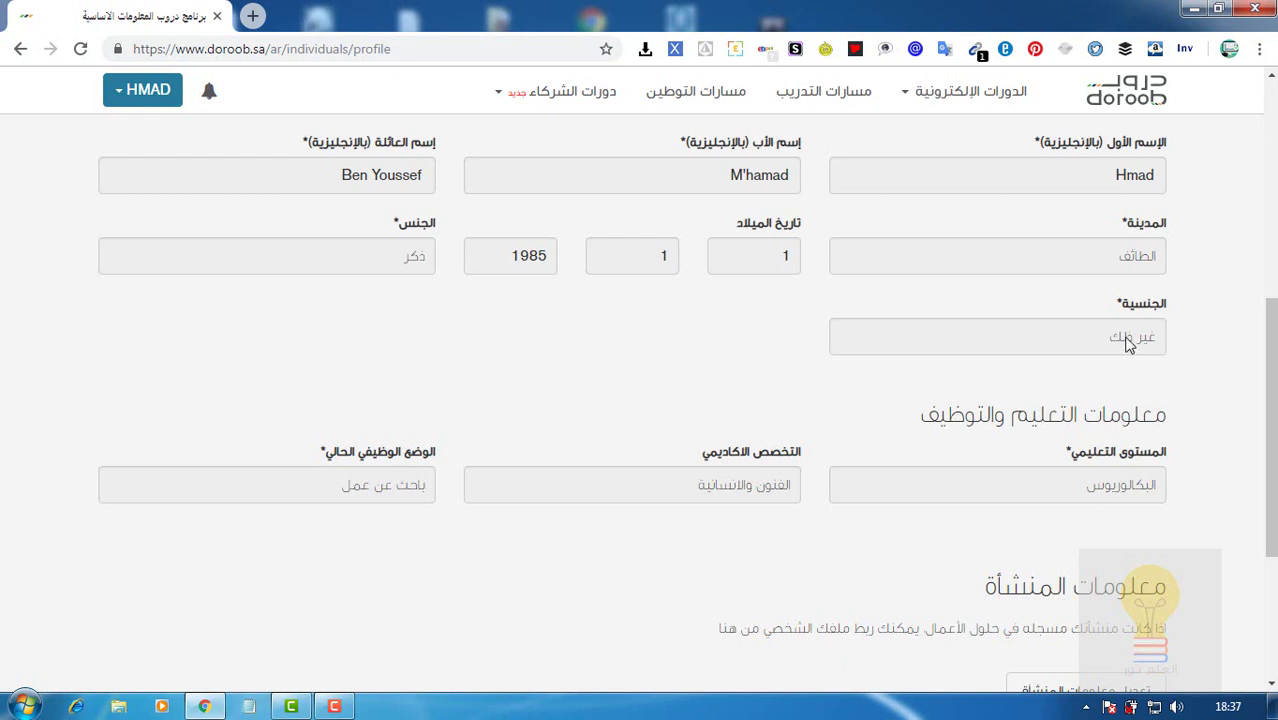
pyautogui.moveTo(1272, 392); pyautogui.dragTo(1274, 424)
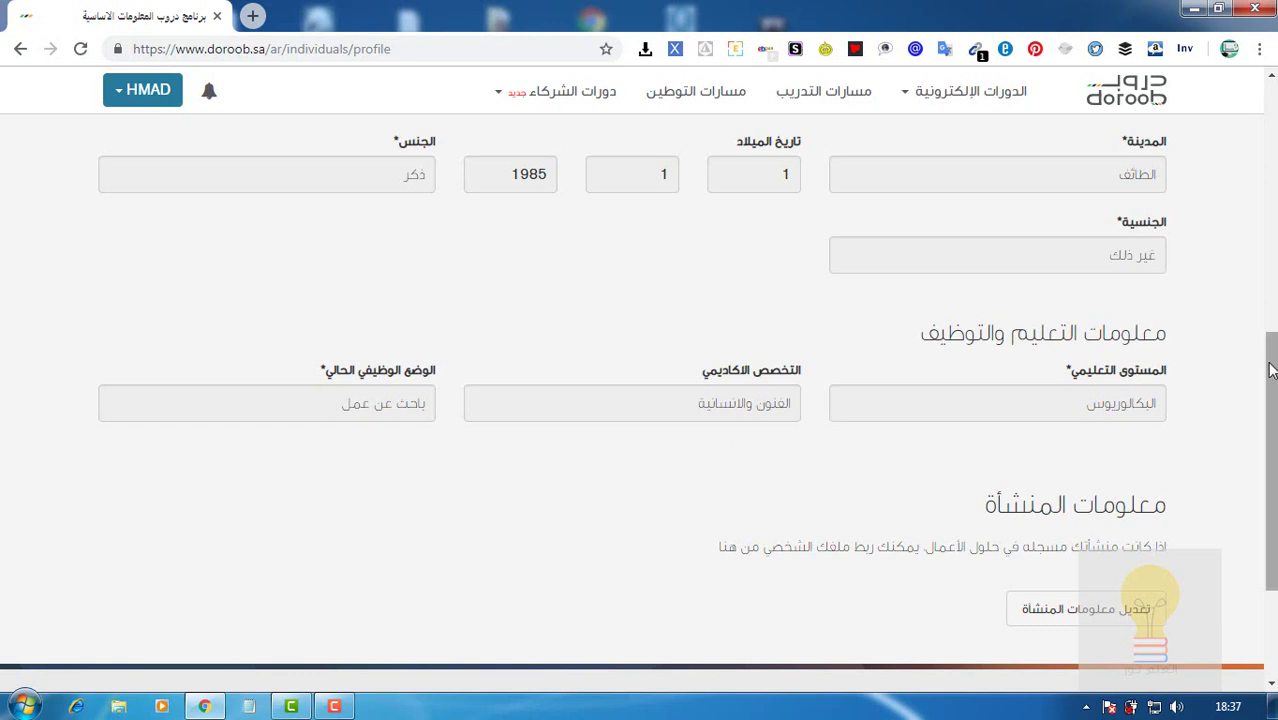
pyautogui.moveTo(1270, 368); pyautogui.dragTo(1272, 400)
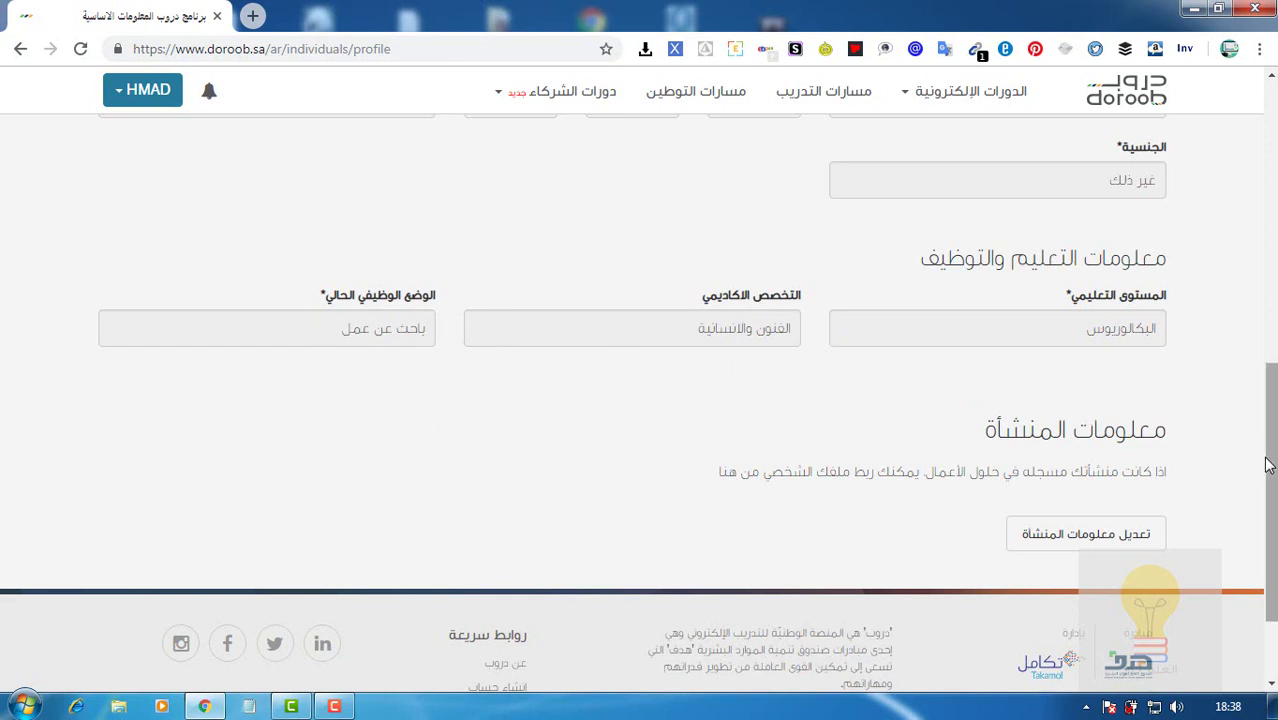
pyautogui.moveTo(1272, 468); pyautogui.dragTo(1272, 523)
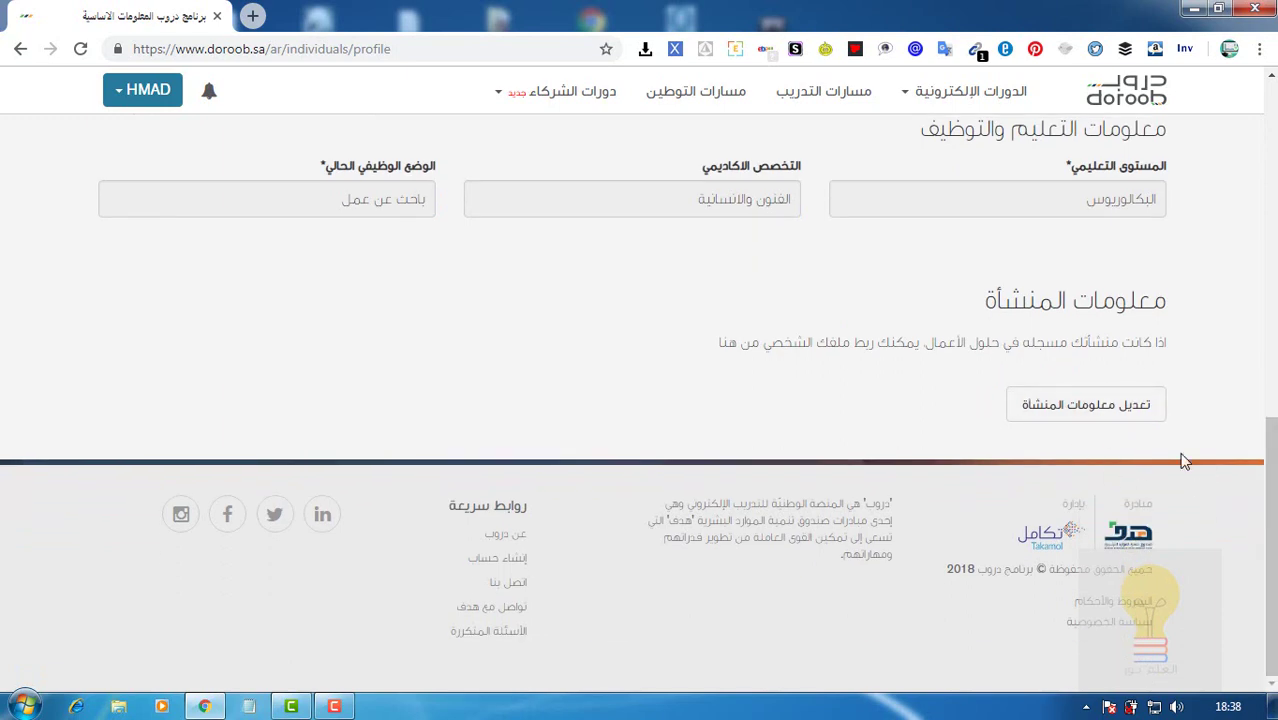
# Scroll back up and show the الدورات الإلكترونية specializations menu.
pyautogui.scroll(10, 1013, 134)
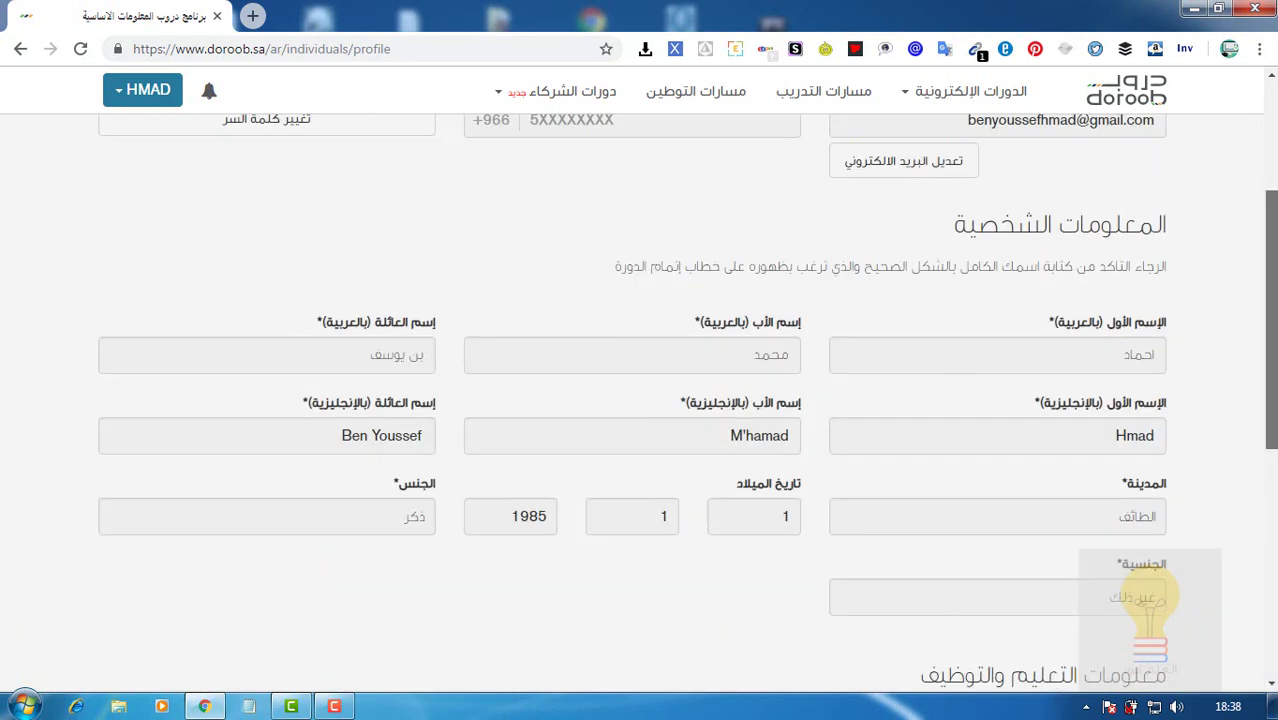
pyautogui.scroll(5, 1013, 134)
pyautogui.moveTo(962, 165)
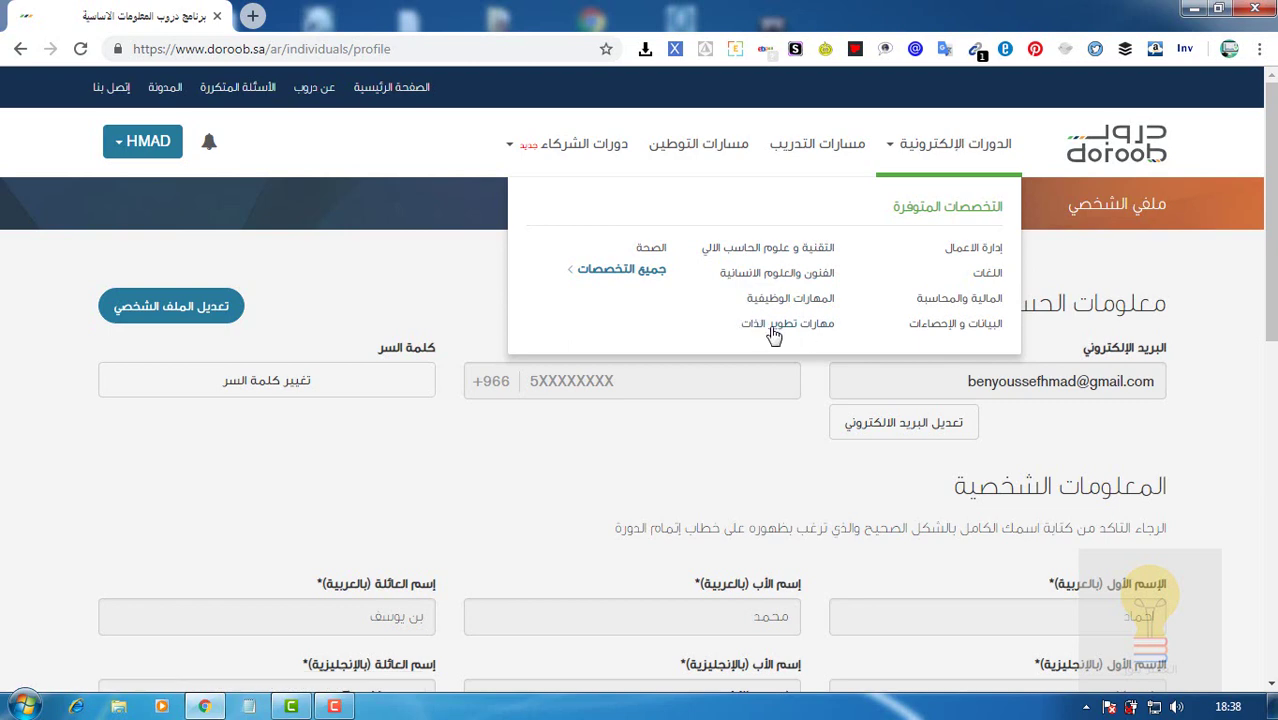
# List the e-courses from all specializations and scroll down through the catalogue.
pyautogui.click(641, 276)
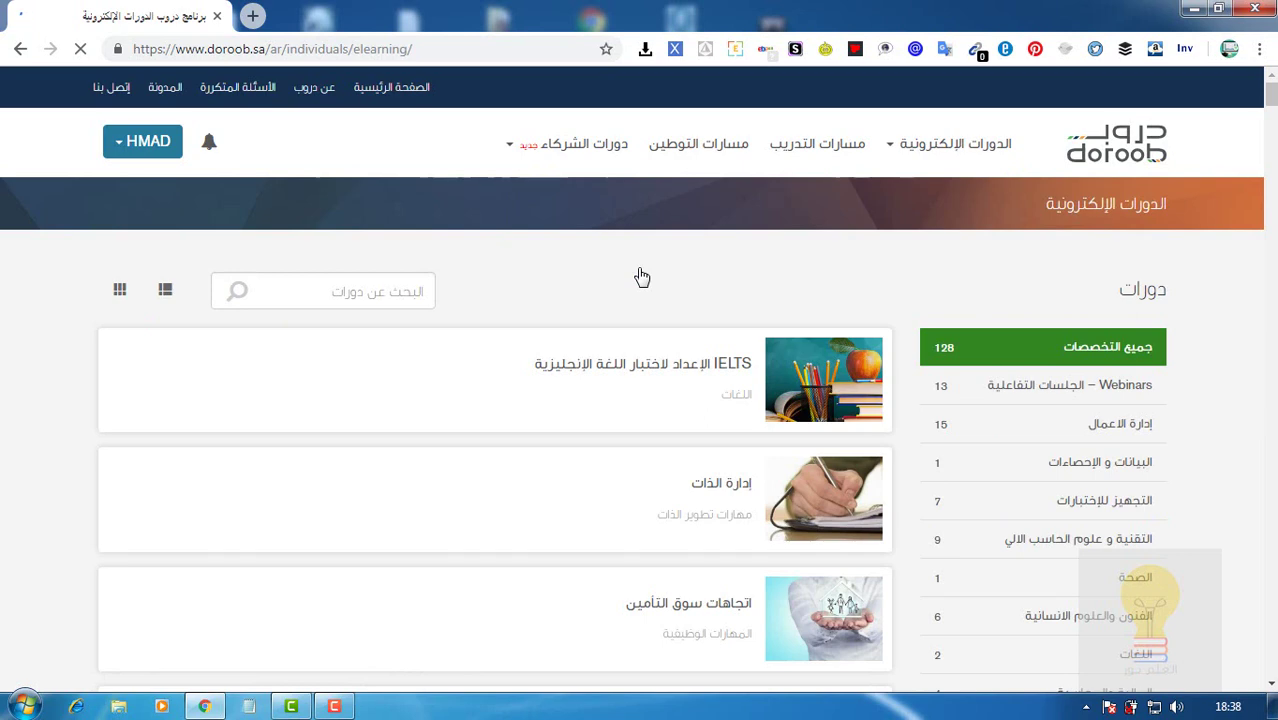
pyautogui.scroll(-2, 642, 277)
pyautogui.scroll(-1, 642, 277)
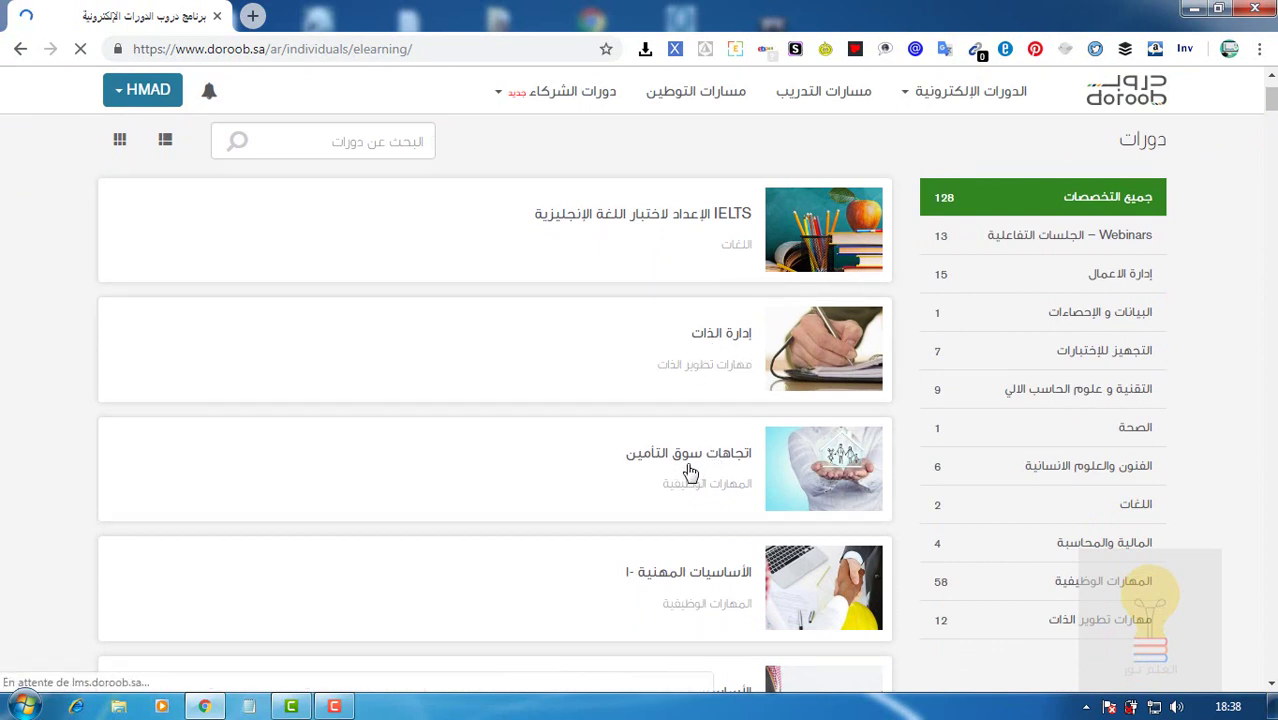
pyautogui.scroll(-3, 690, 472)
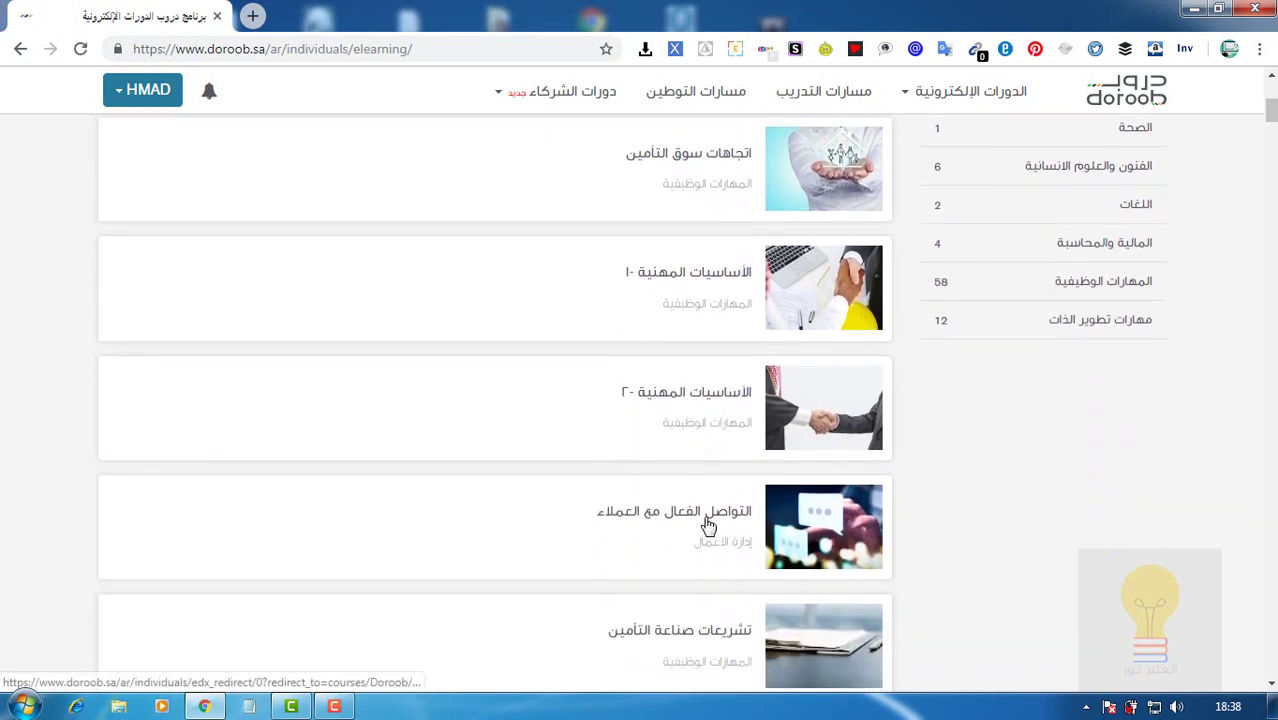
pyautogui.scroll(-2, 816, 560)
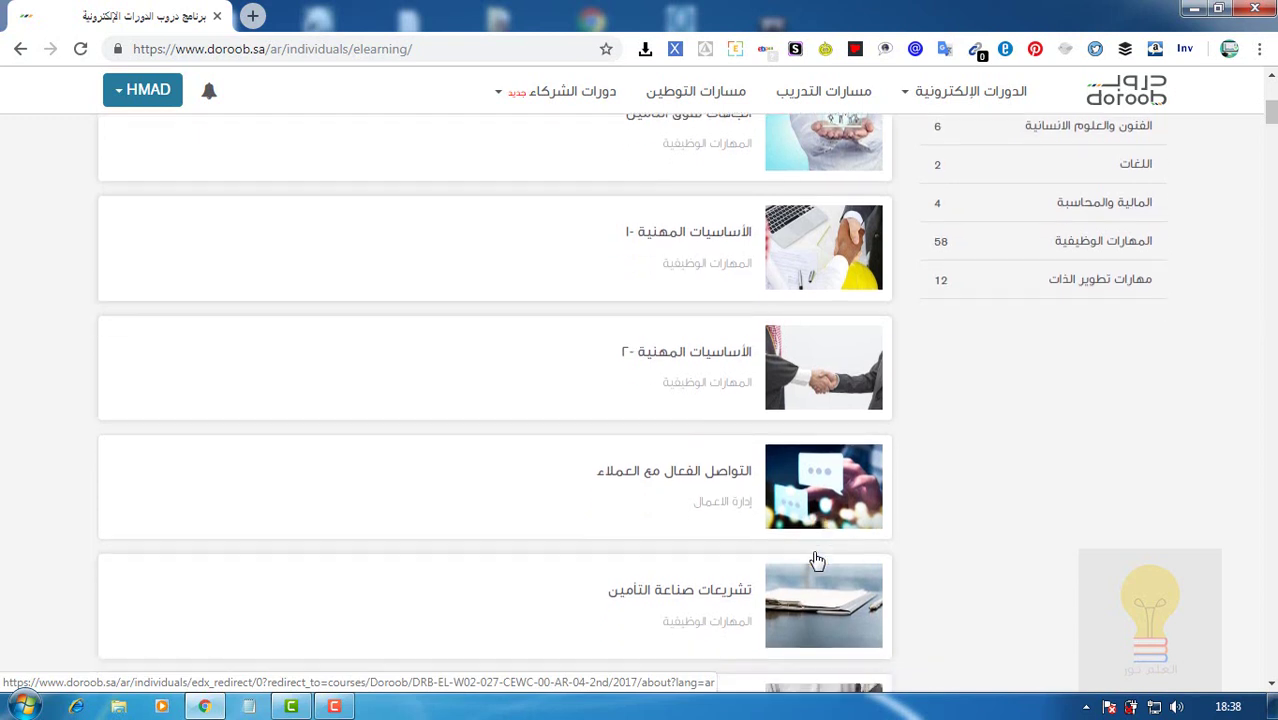
pyautogui.scroll(-1, 816, 560)
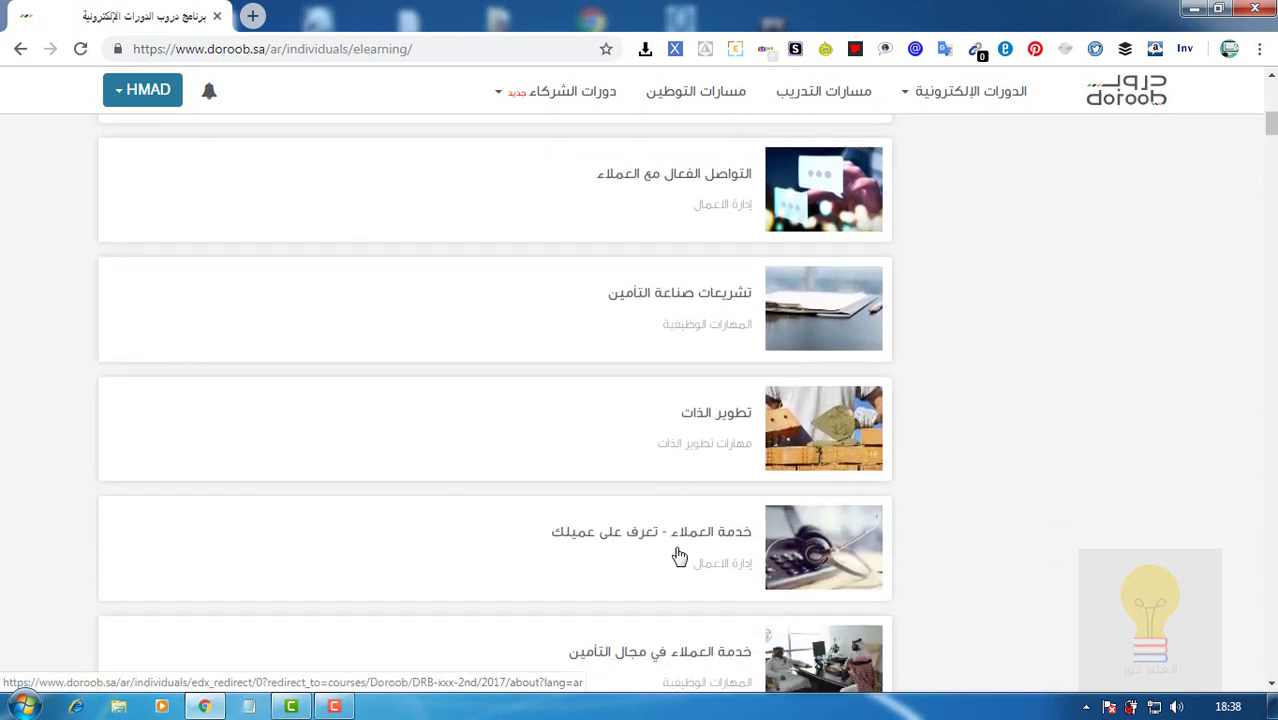
pyautogui.scroll(-2, 627, 549)
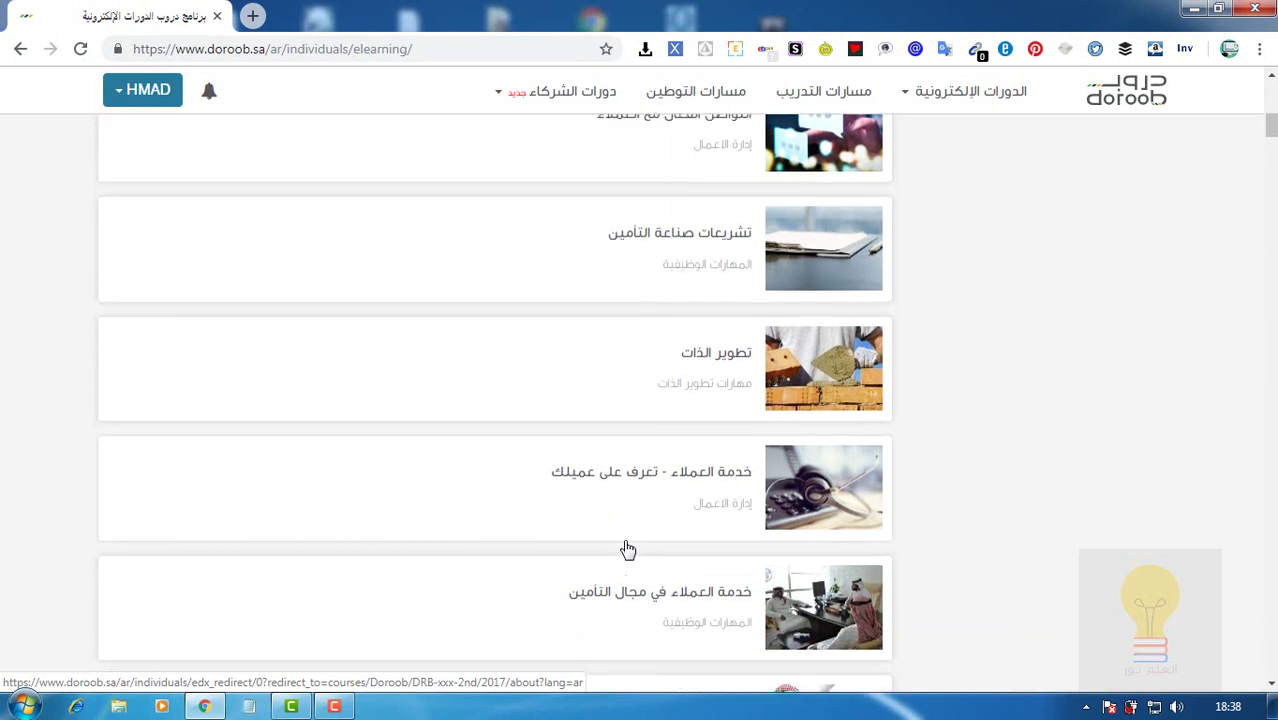
# Filter the catalogue to the البيانات و الإحصاءات category to show its single course.
pyautogui.scroll(1, 627, 549)
pyautogui.scroll(10, 627, 549)
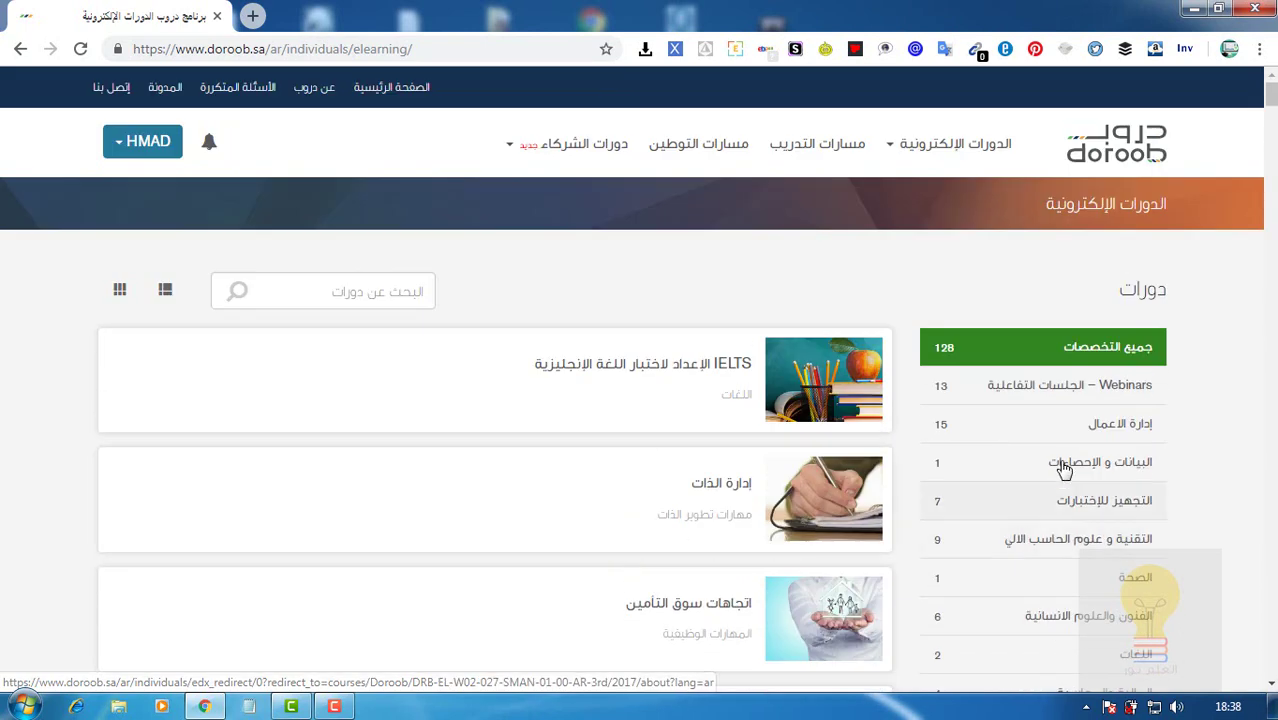
pyautogui.moveTo(1271, 92); pyautogui.dragTo(1275, 119)
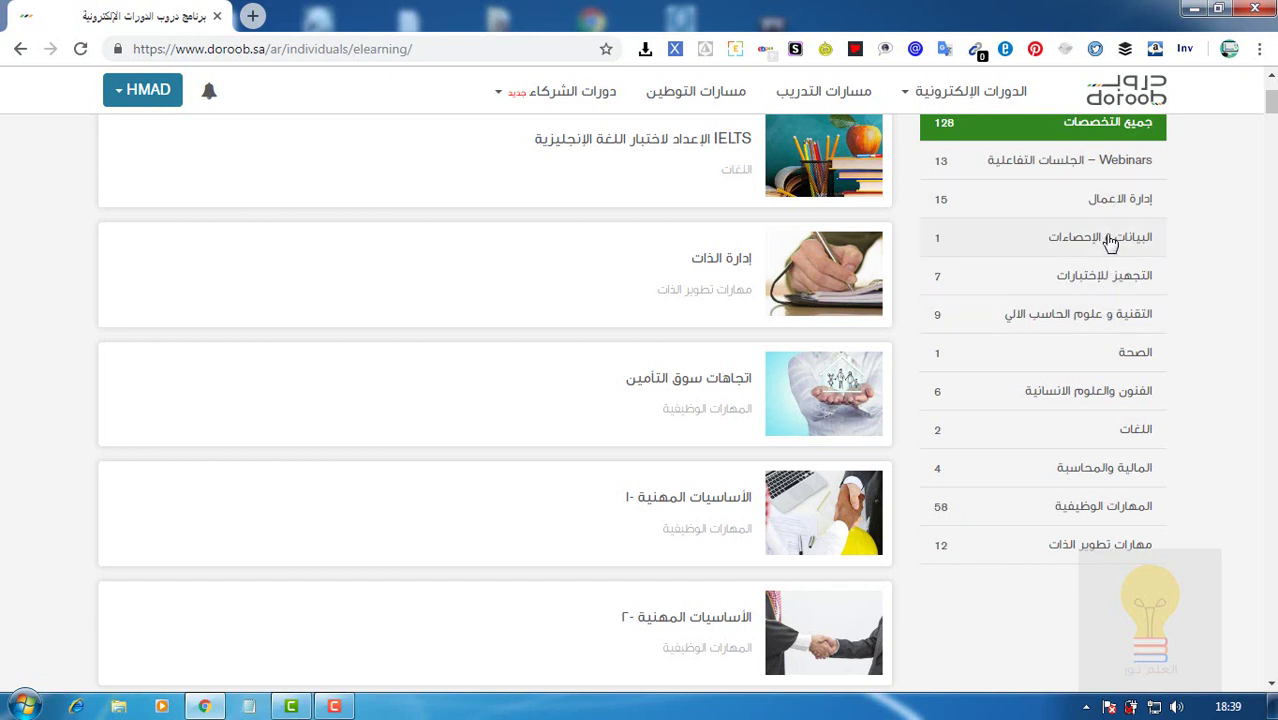
pyautogui.click(1110, 243)
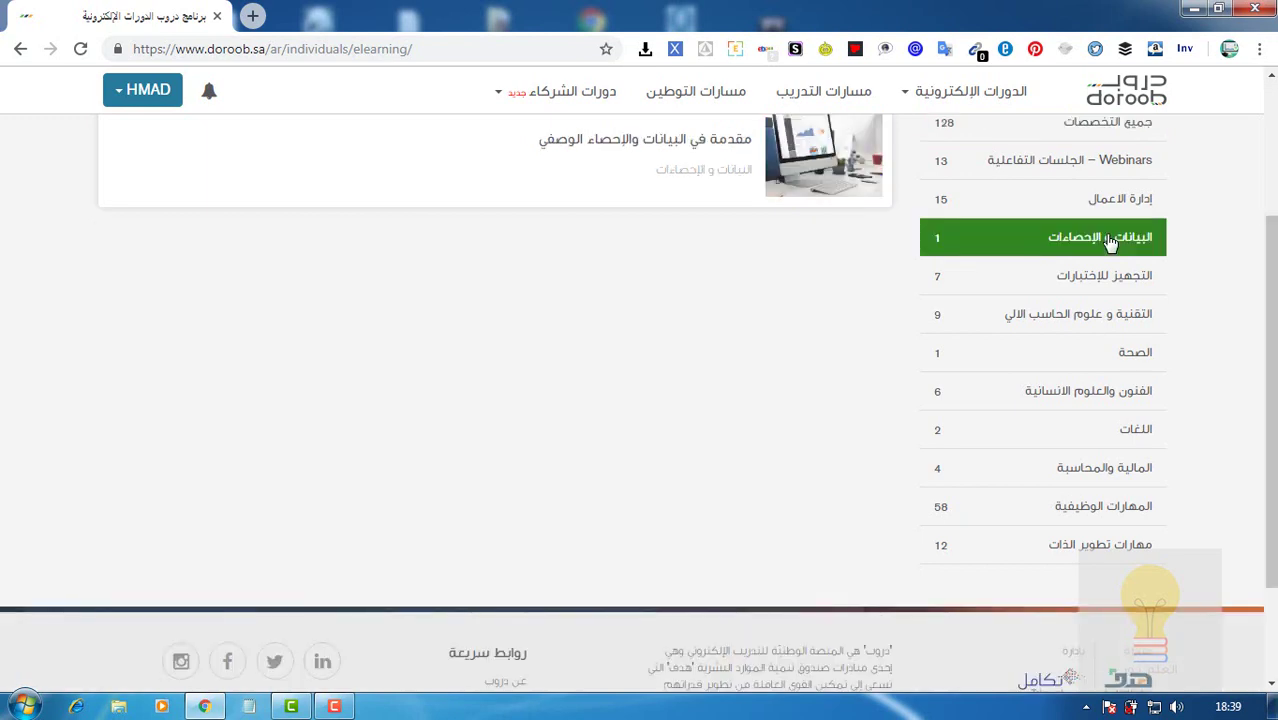
pyautogui.moveTo(1270, 300); pyautogui.dragTo(1270, 276)
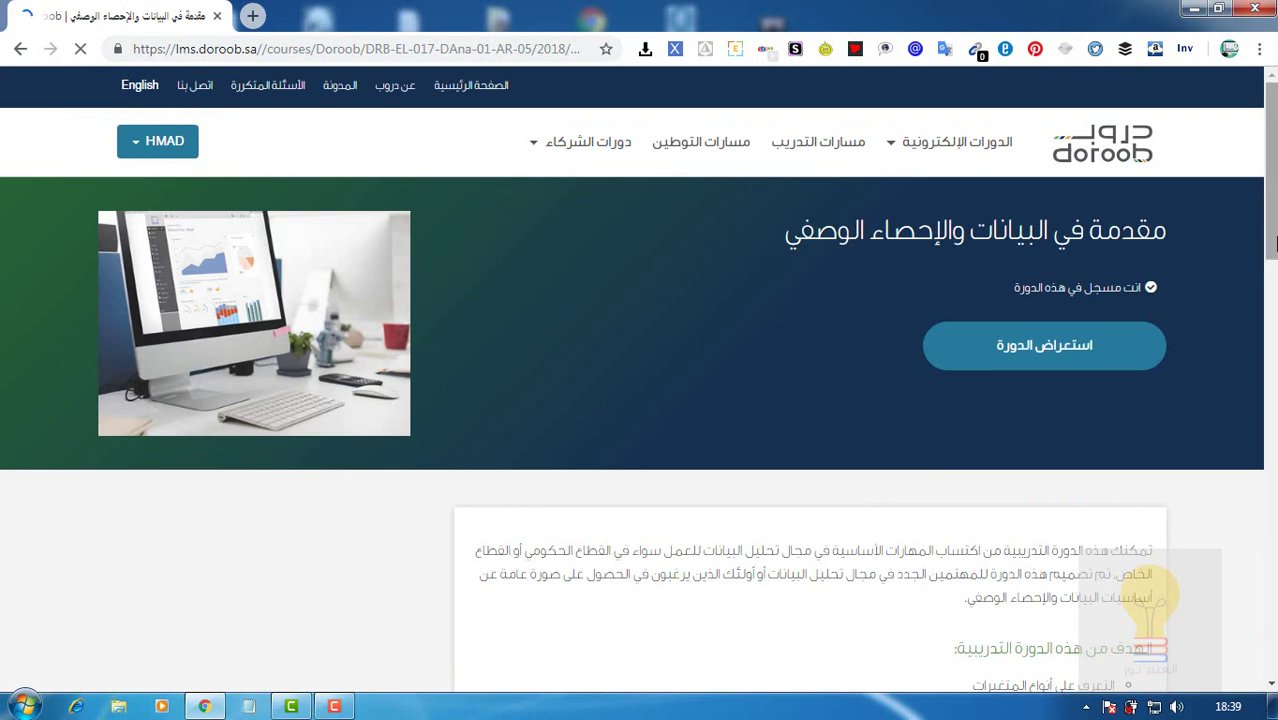
# Scroll through the course's description, goals, instructor and 70% final-exam requirement, then back to the top.
pyautogui.scroll(-1, 1274, 262)
pyautogui.scroll(-4, 1274, 262)
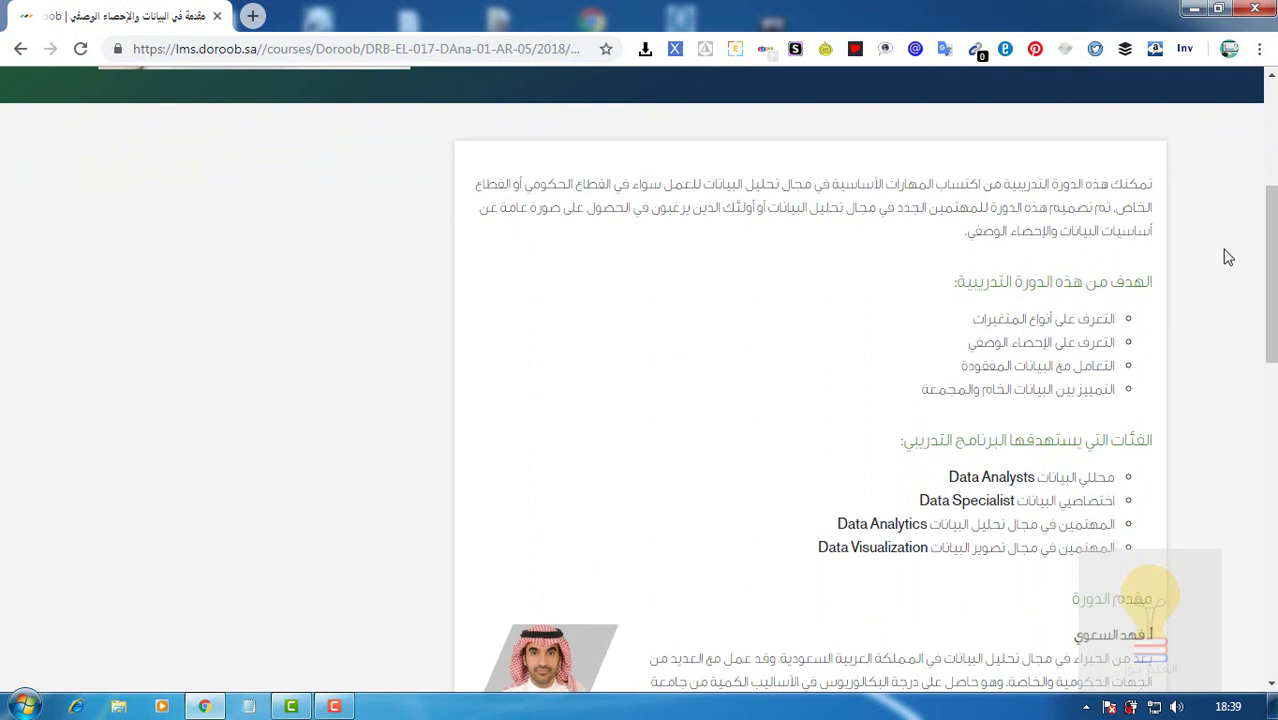
pyautogui.moveTo(1272, 290); pyautogui.dragTo(1274, 341)
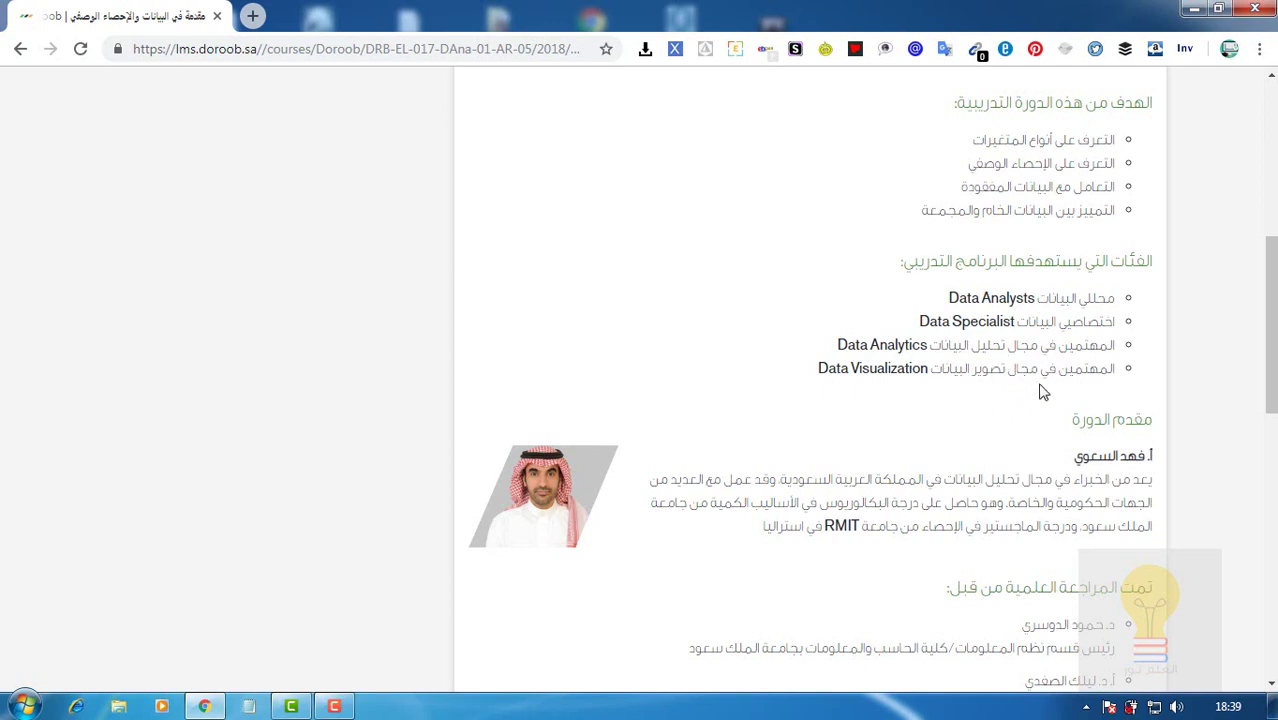
pyautogui.moveTo(1270, 366); pyautogui.dragTo(1273, 416)
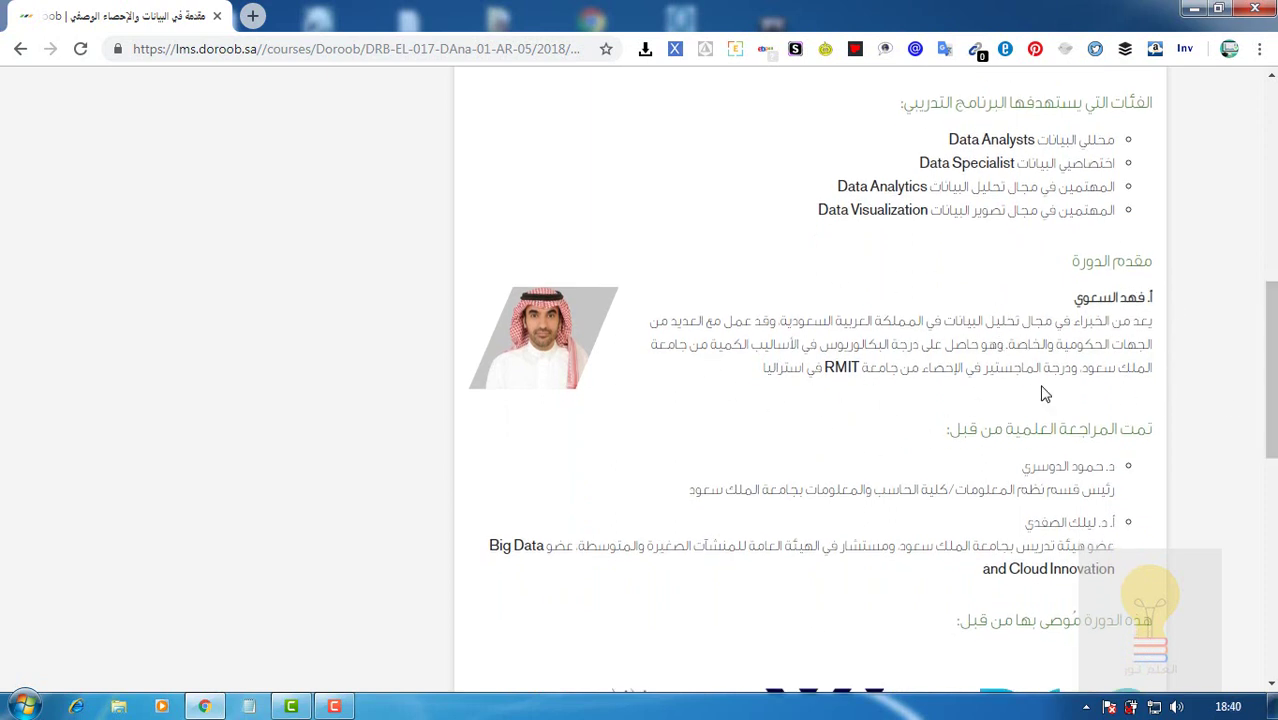
pyautogui.scroll(-3, 1210, 362)
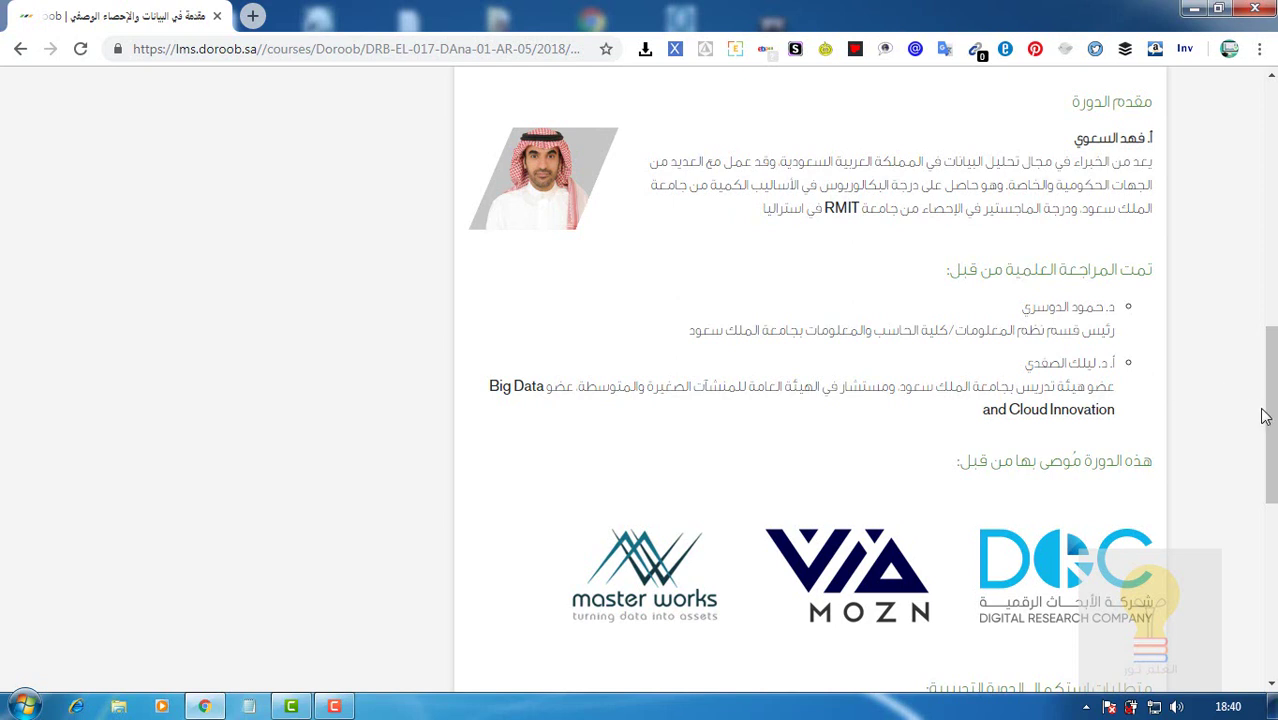
pyautogui.moveTo(1268, 416); pyautogui.dragTo(1268, 474)
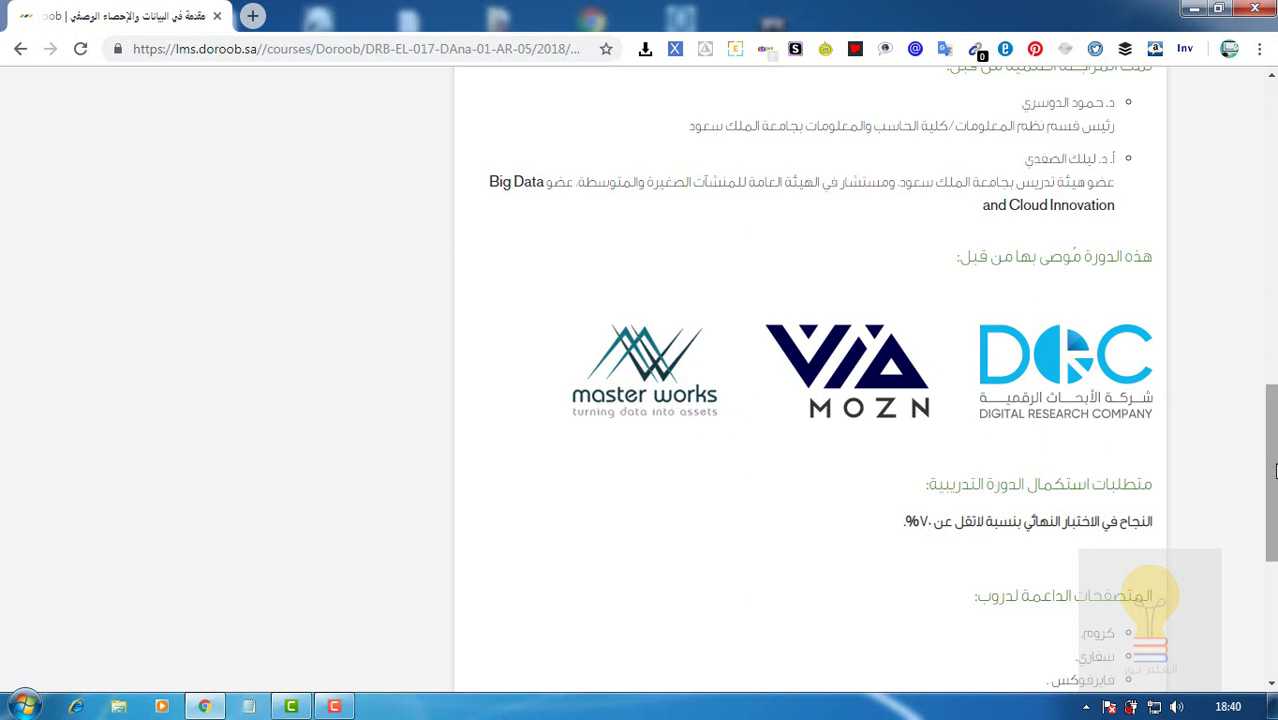
pyautogui.moveTo(1274, 470); pyautogui.dragTo(1274, 525)
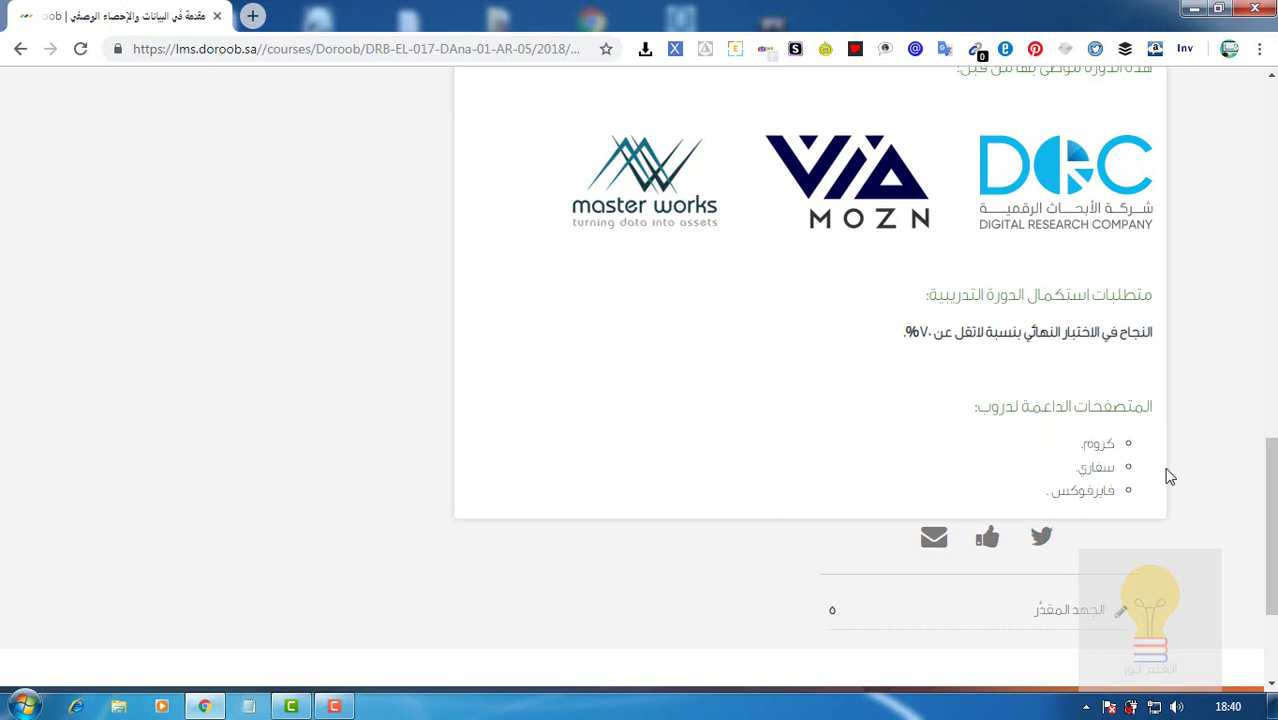
pyautogui.moveTo(1269, 520); pyautogui.dragTo(1272, 155)
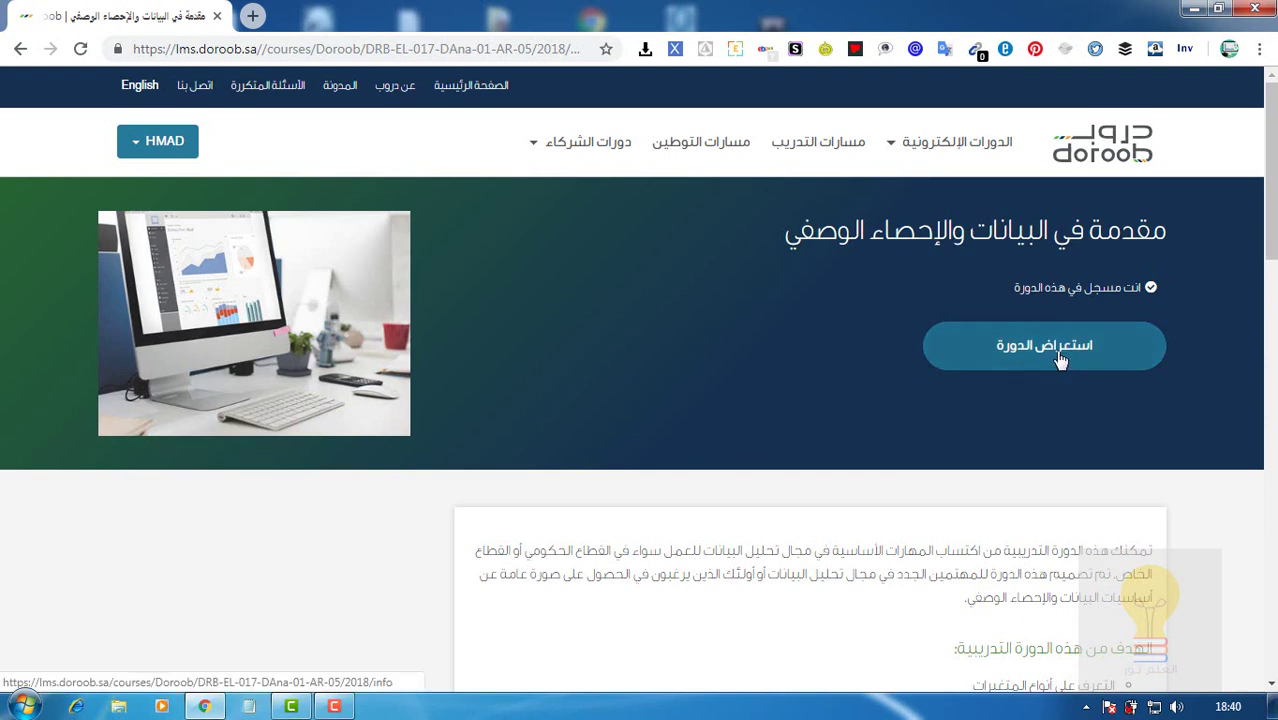
# Enter the course and scroll its outline to the Data Types lesson's topics.
pyautogui.click(1061, 358)
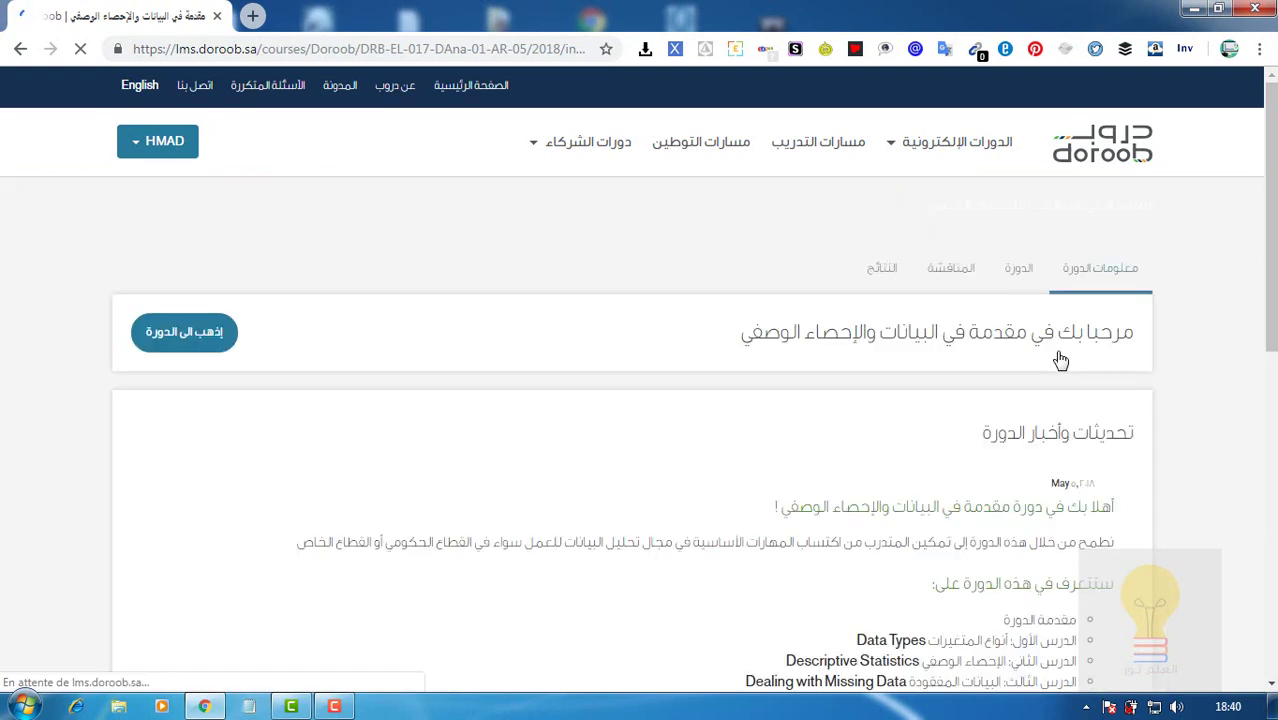
pyautogui.moveTo(1272, 338); pyautogui.dragTo(1272, 409)
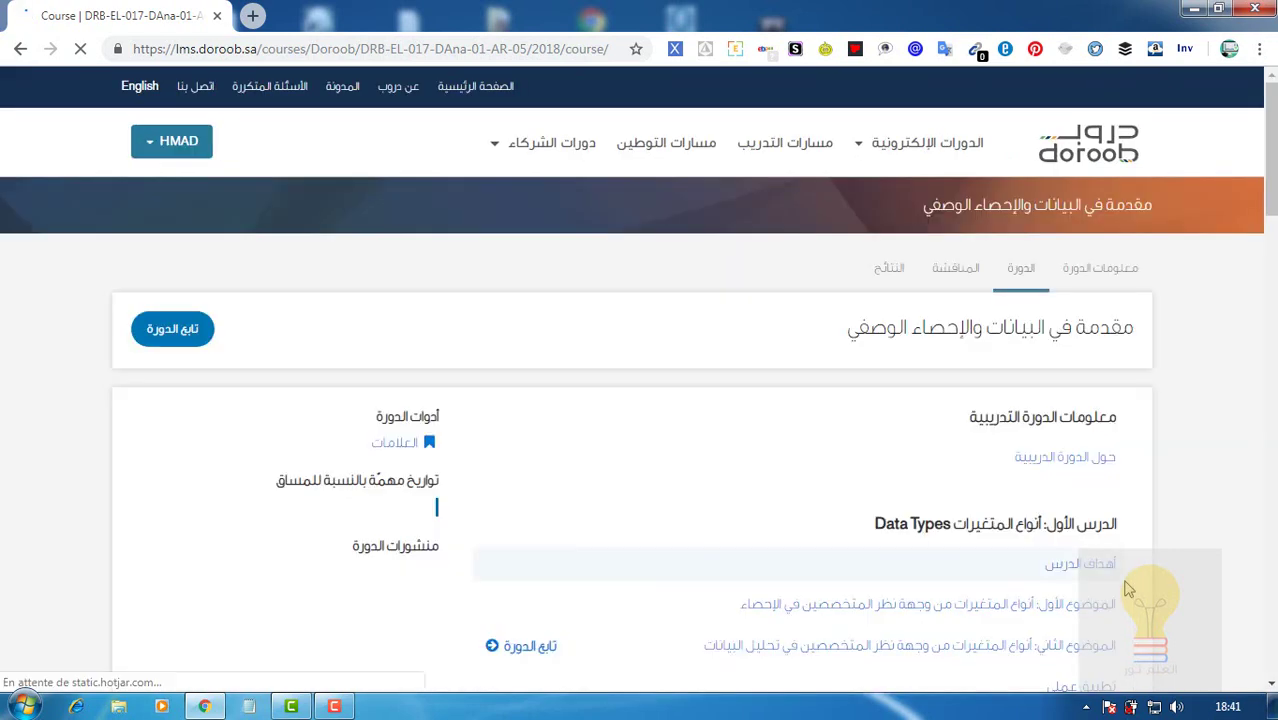
pyautogui.moveTo(1274, 170); pyautogui.dragTo(1274, 230)
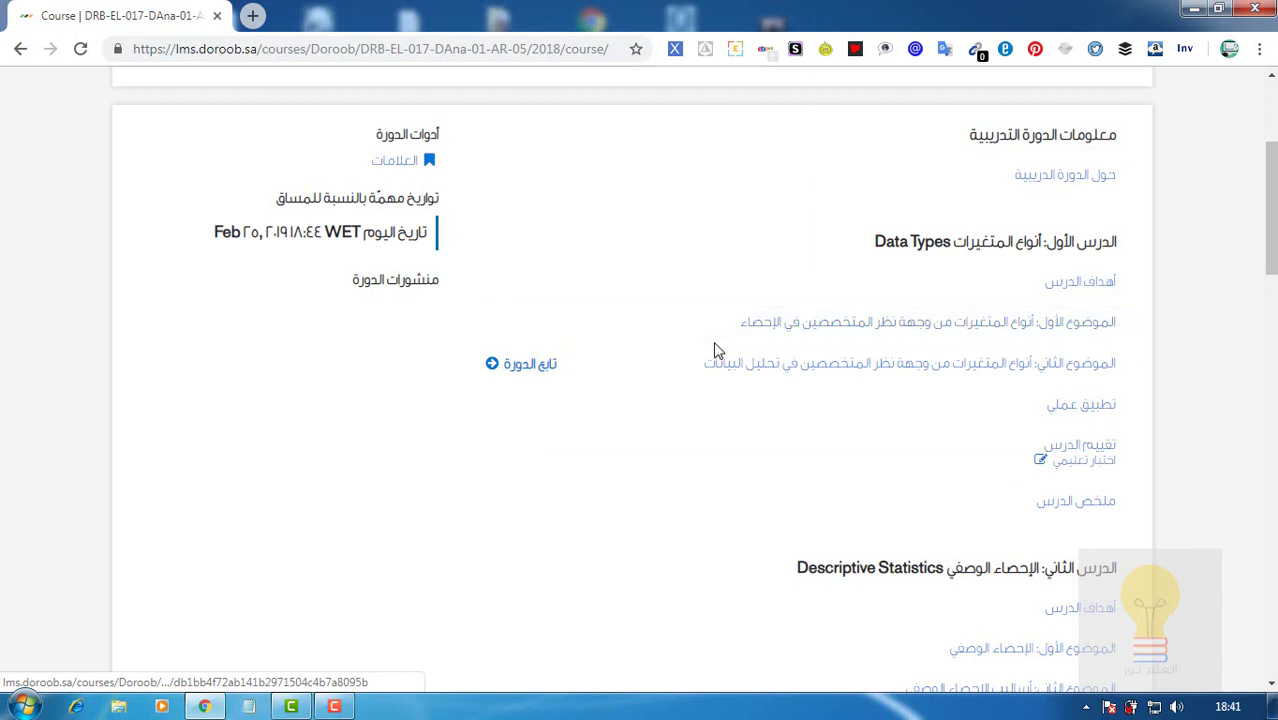
# Open the Data Types lesson's second topic, نظرة على أنواع المتغيرات.
pyautogui.click(542, 373)
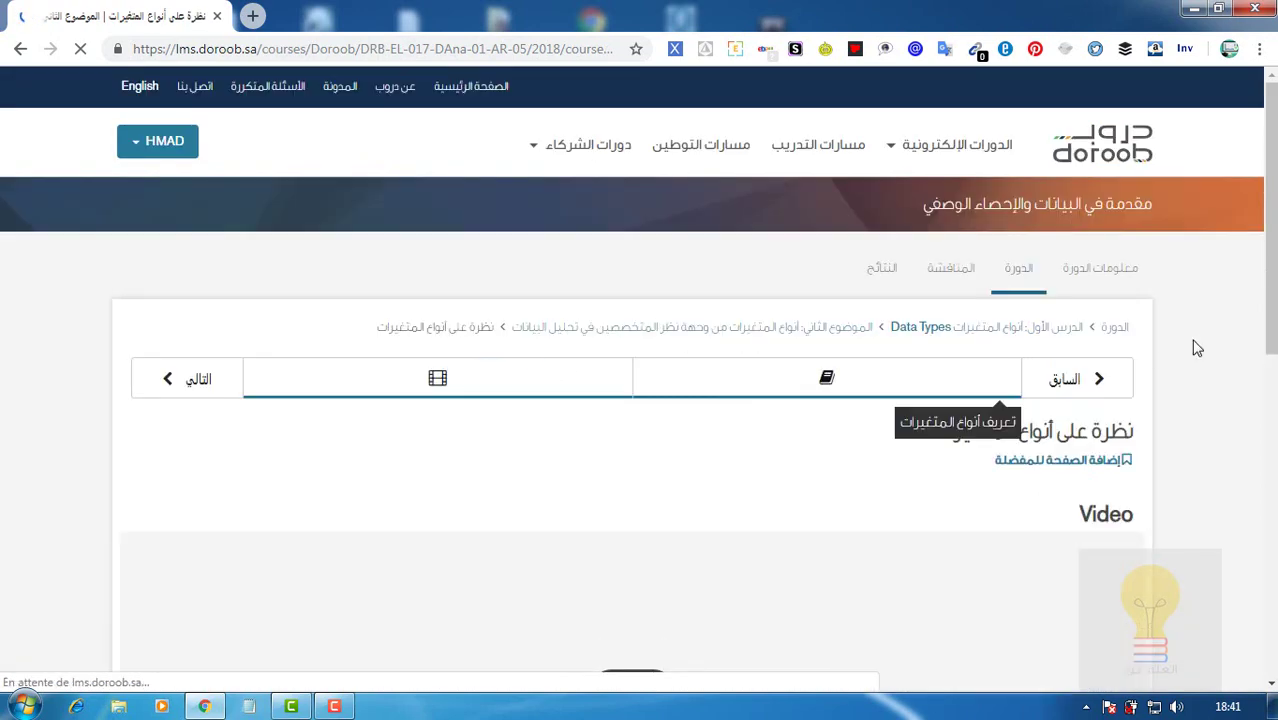
pyautogui.moveTo(1271, 122); pyautogui.dragTo(1272, 325)
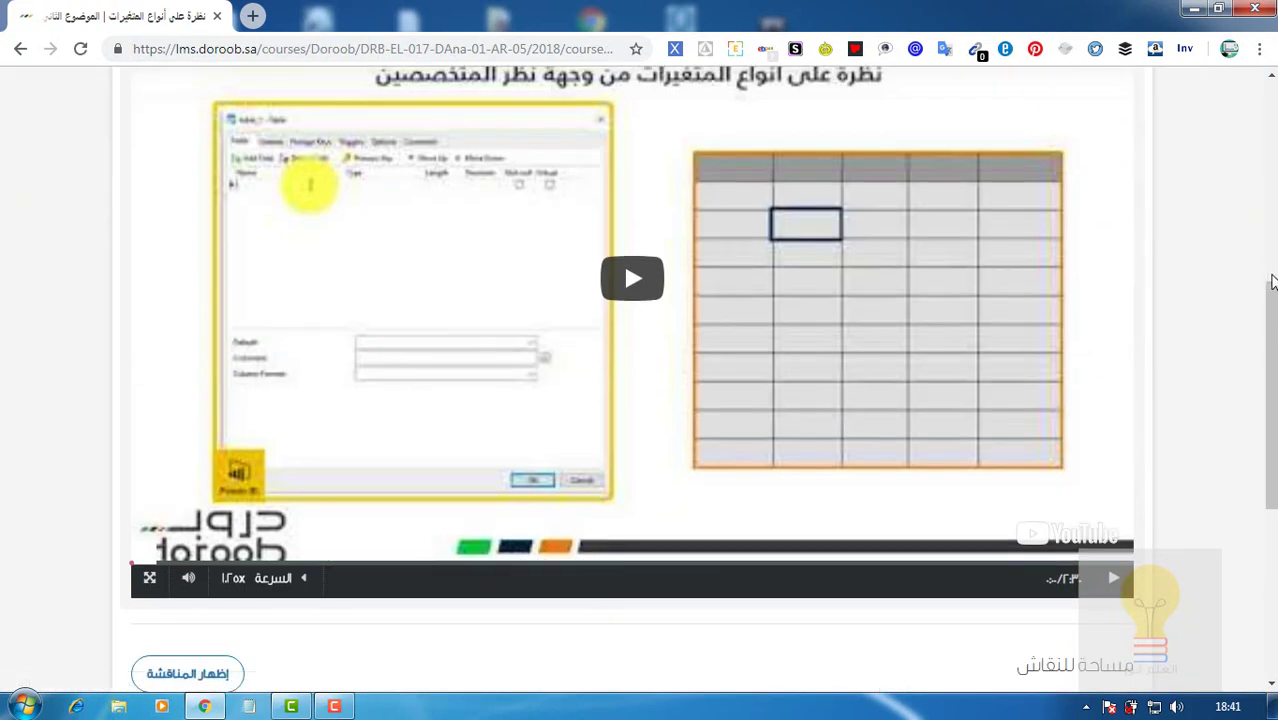
pyautogui.moveTo(1273, 275); pyautogui.dragTo(1273, 215)
pyautogui.scroll(2, 623, 412)
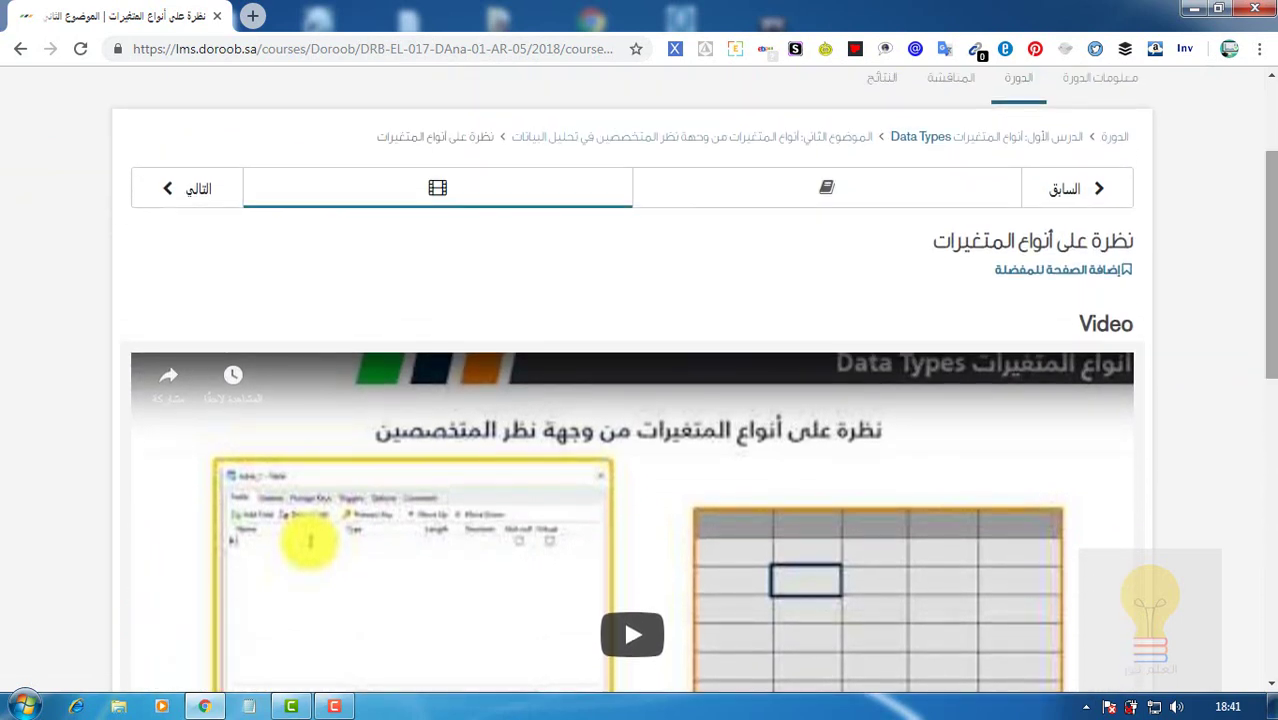
# View the reading unit on variable types, scrolling to its end and back.
pyautogui.click(875, 197)
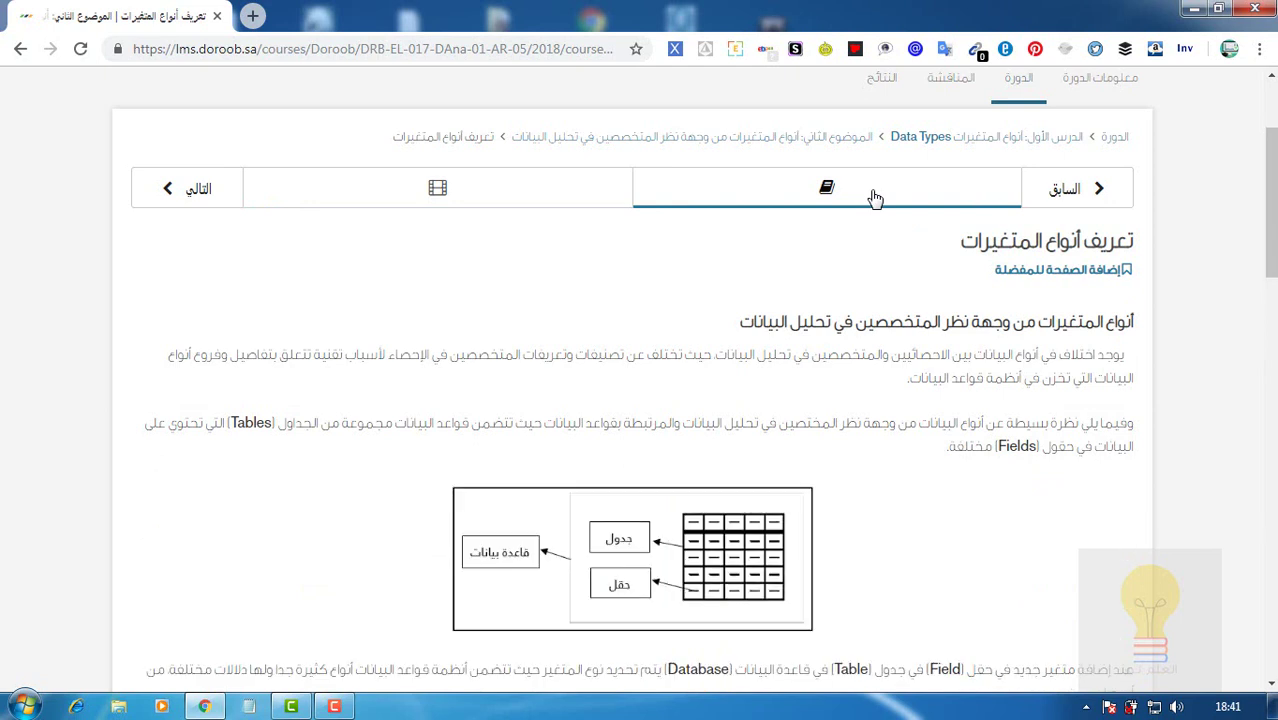
pyautogui.moveTo(1272, 258); pyautogui.dragTo(1271, 505)
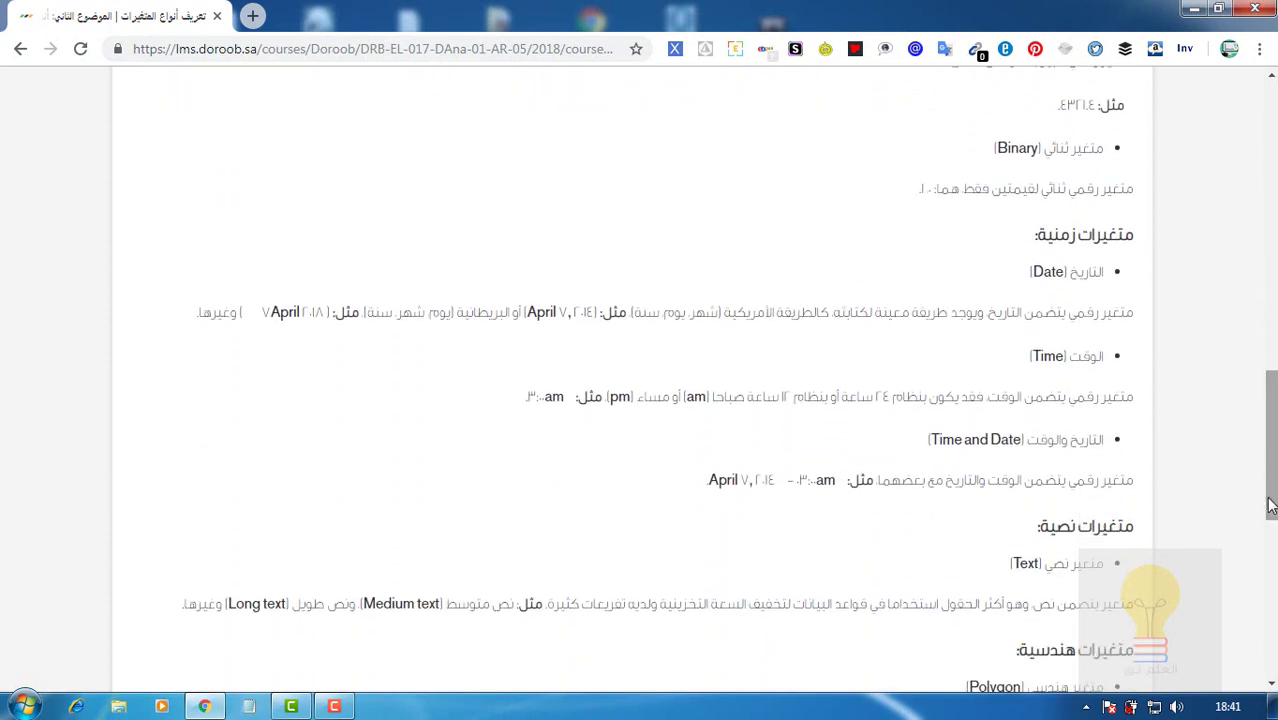
pyautogui.click(1271, 505)
pyautogui.moveTo(1272, 513); pyautogui.dragTo(1272, 159)
# Return to the video unit and play the video on variable types.
pyautogui.click(377, 283)
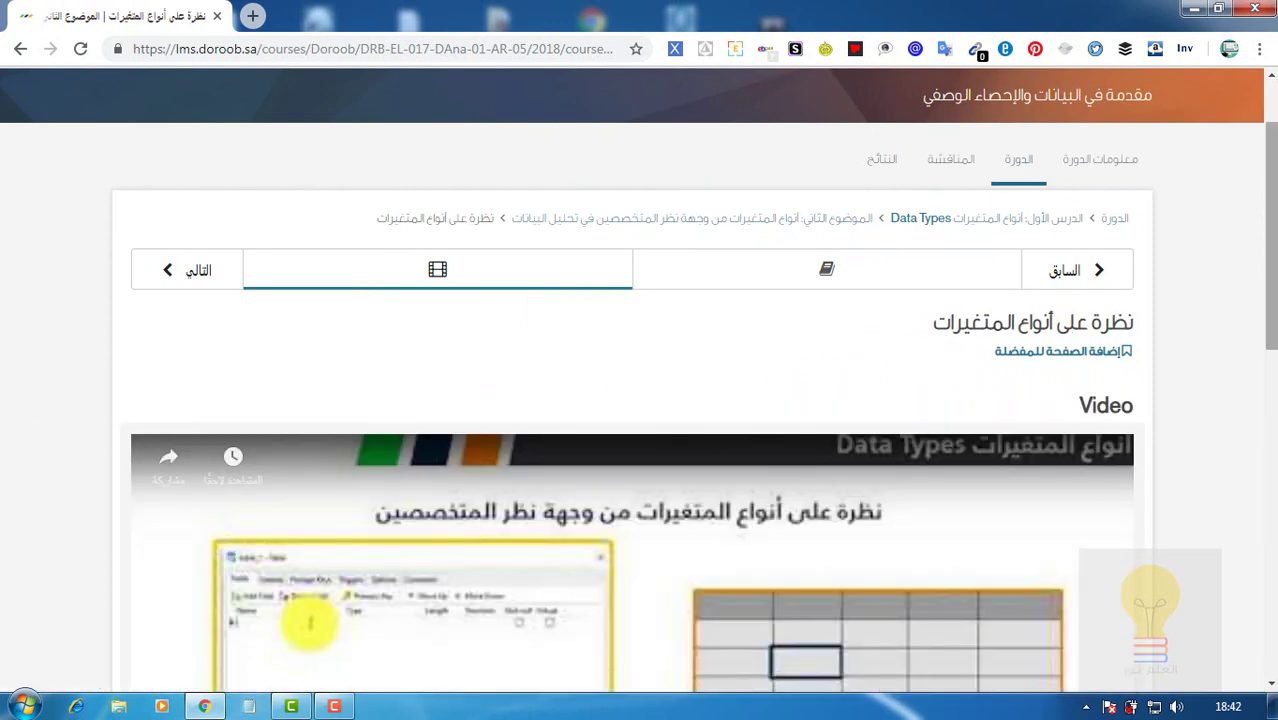
pyautogui.moveTo(1268, 313); pyautogui.dragTo(1263, 432)
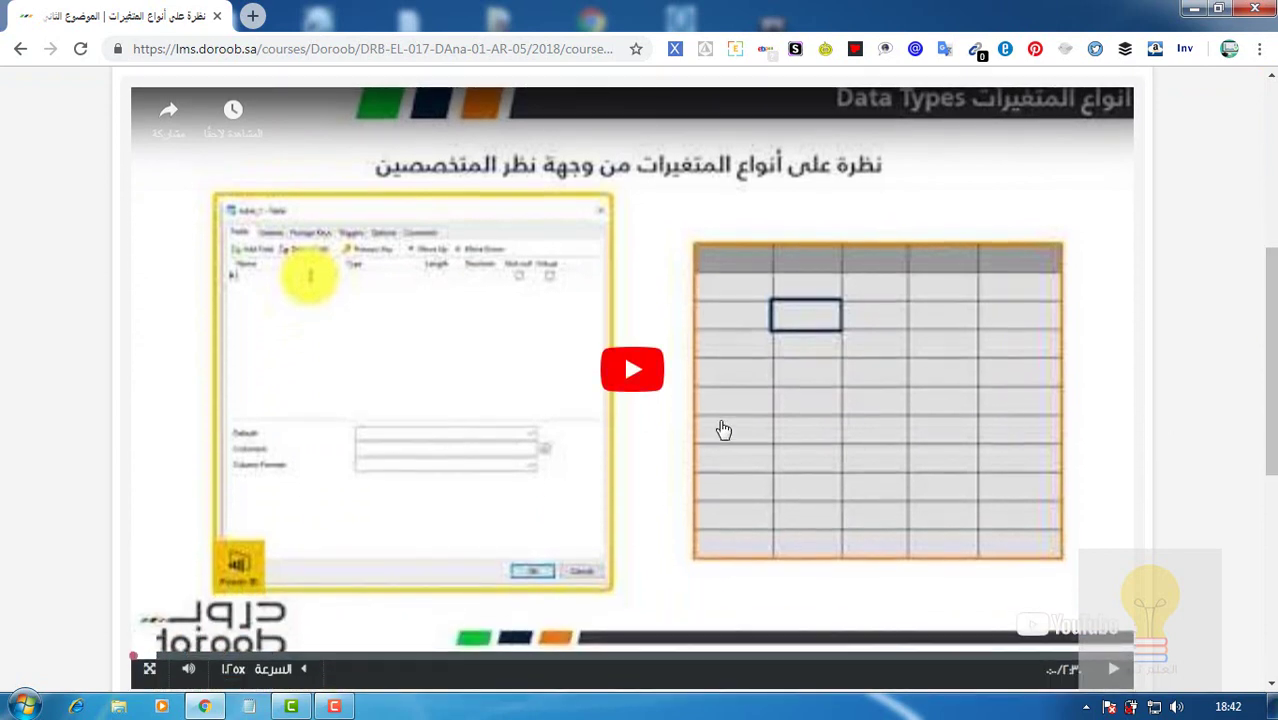
pyautogui.click(692, 417)
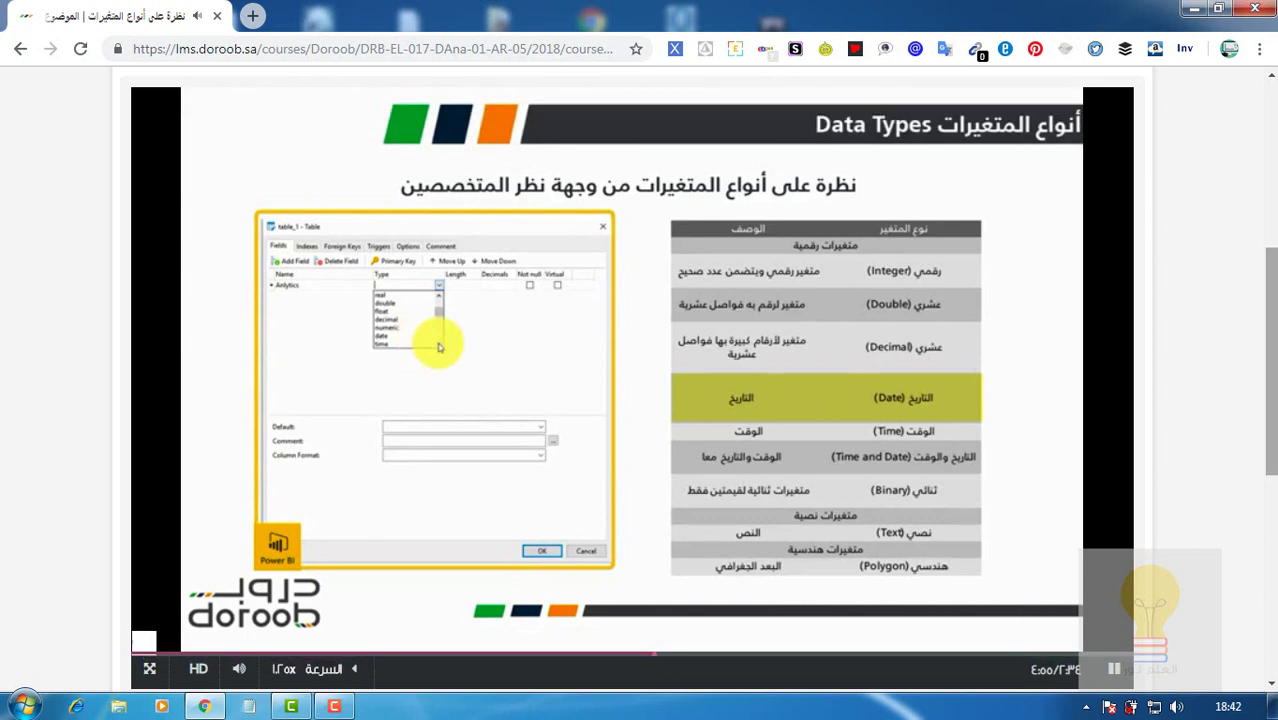
pyautogui.scroll(3, 837, 410)
pyautogui.scroll(1, 1116, 148)
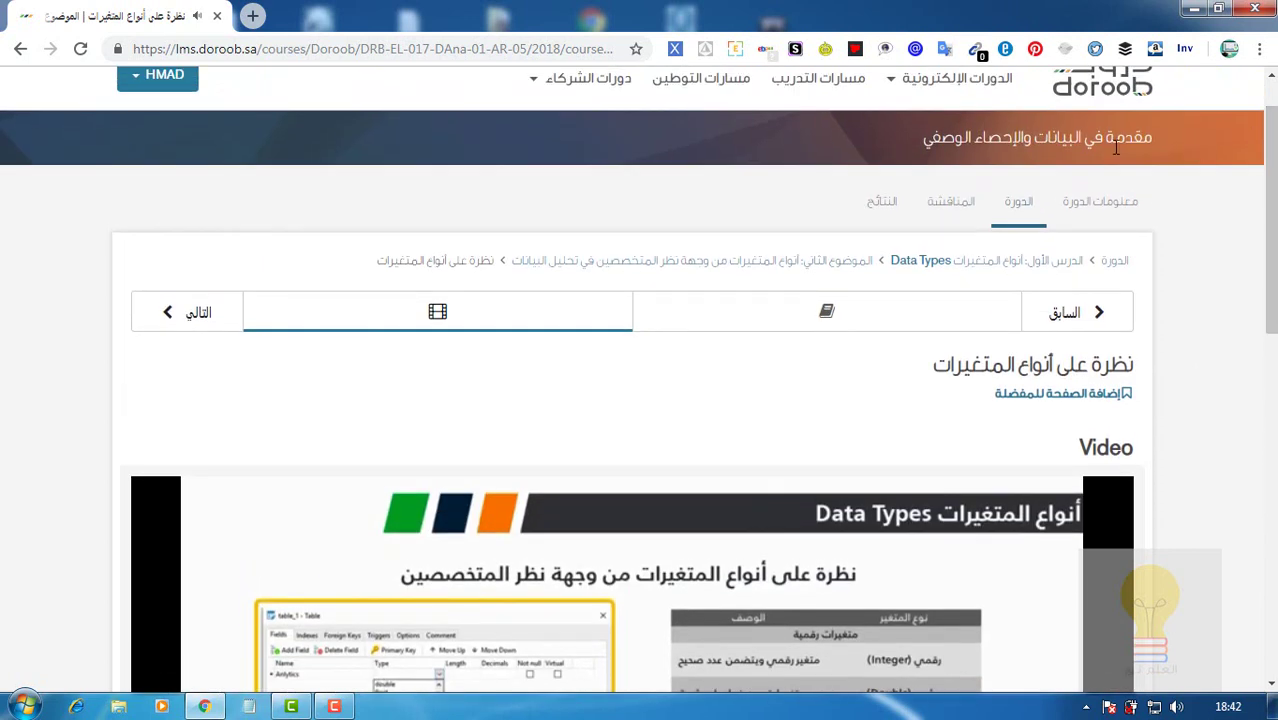
pyautogui.scroll(2, 1265, 233)
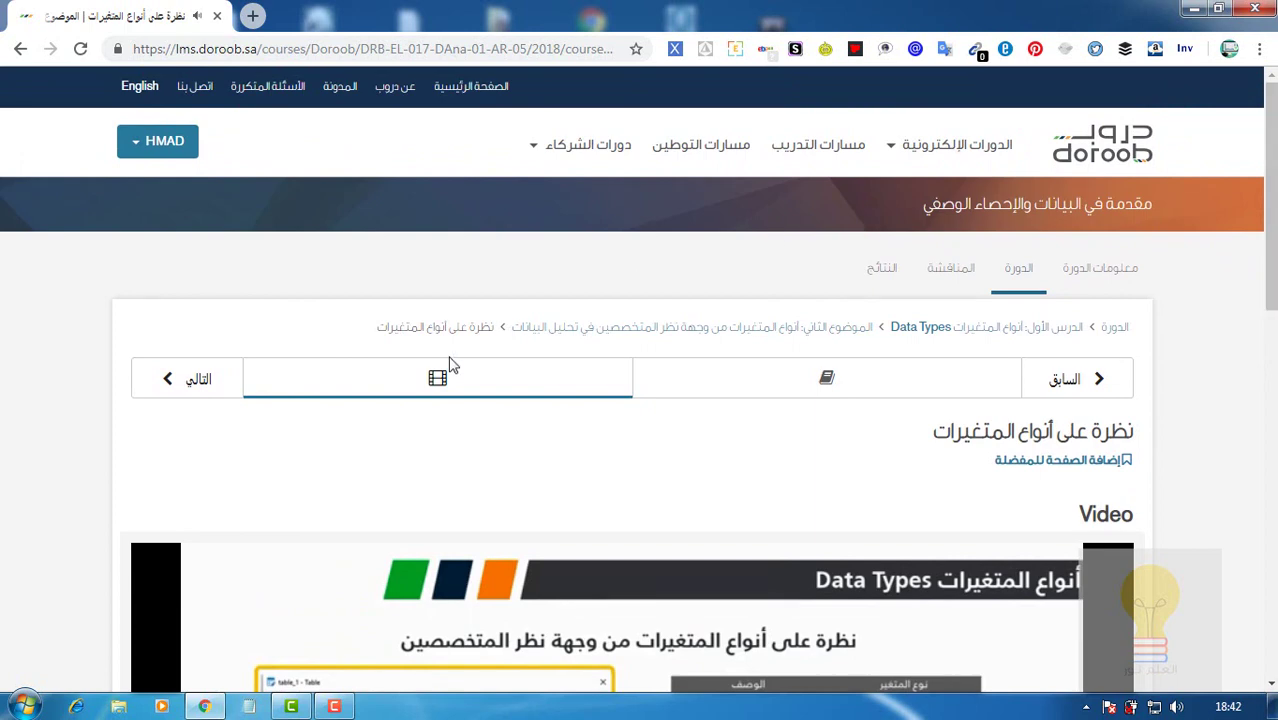
# Go back to the previous unit and open the course information page.
pyautogui.click(1065, 378)
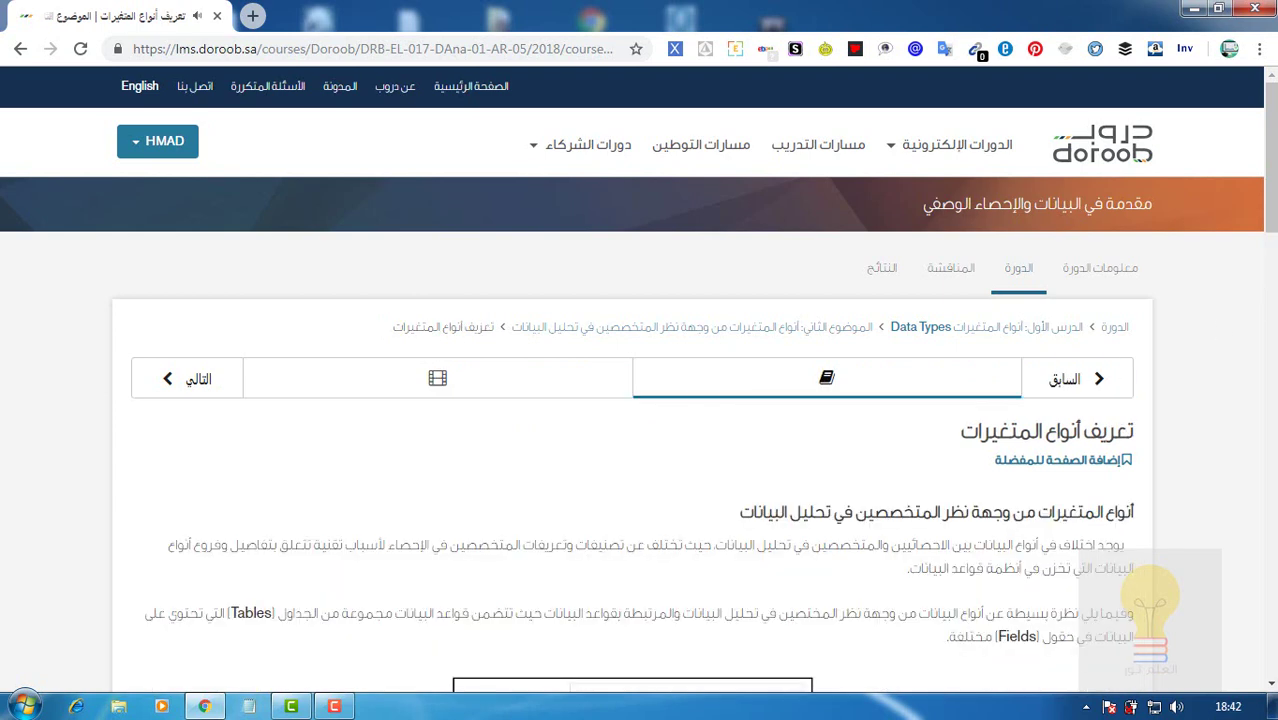
pyautogui.click(1104, 280)
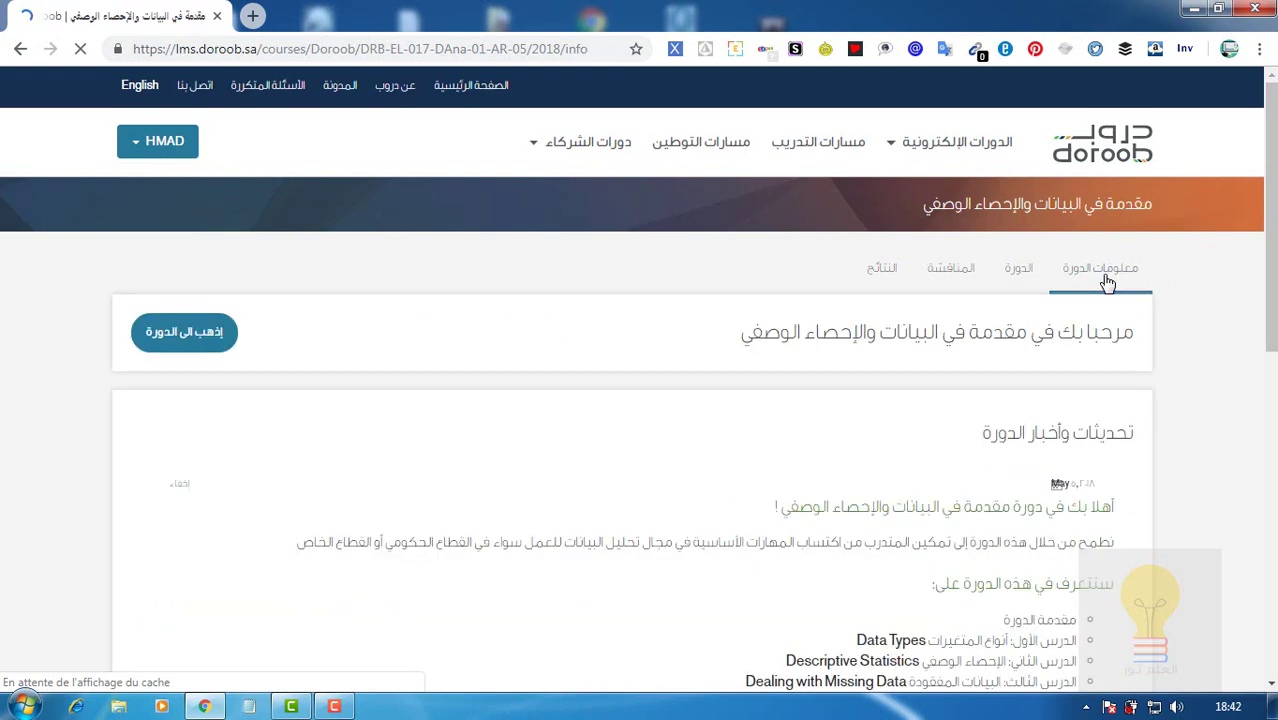
pyautogui.moveTo(1270, 302)
pyautogui.mouseDown()
pyautogui.moveTo(1272, 385)
pyautogui.moveTo(1272, 321)
pyautogui.mouseUp()
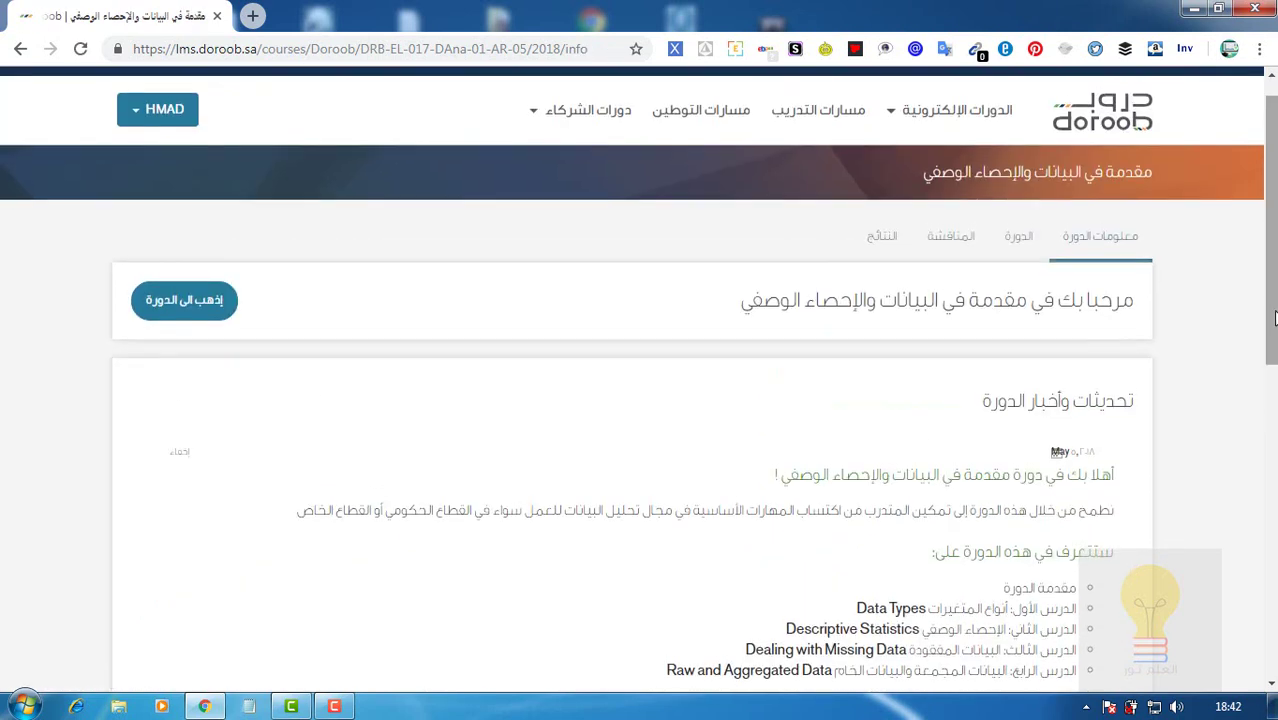
# Return to the course outline and scroll to its glossary, final exam, feedback and certificate sections.
pyautogui.click(204, 317)
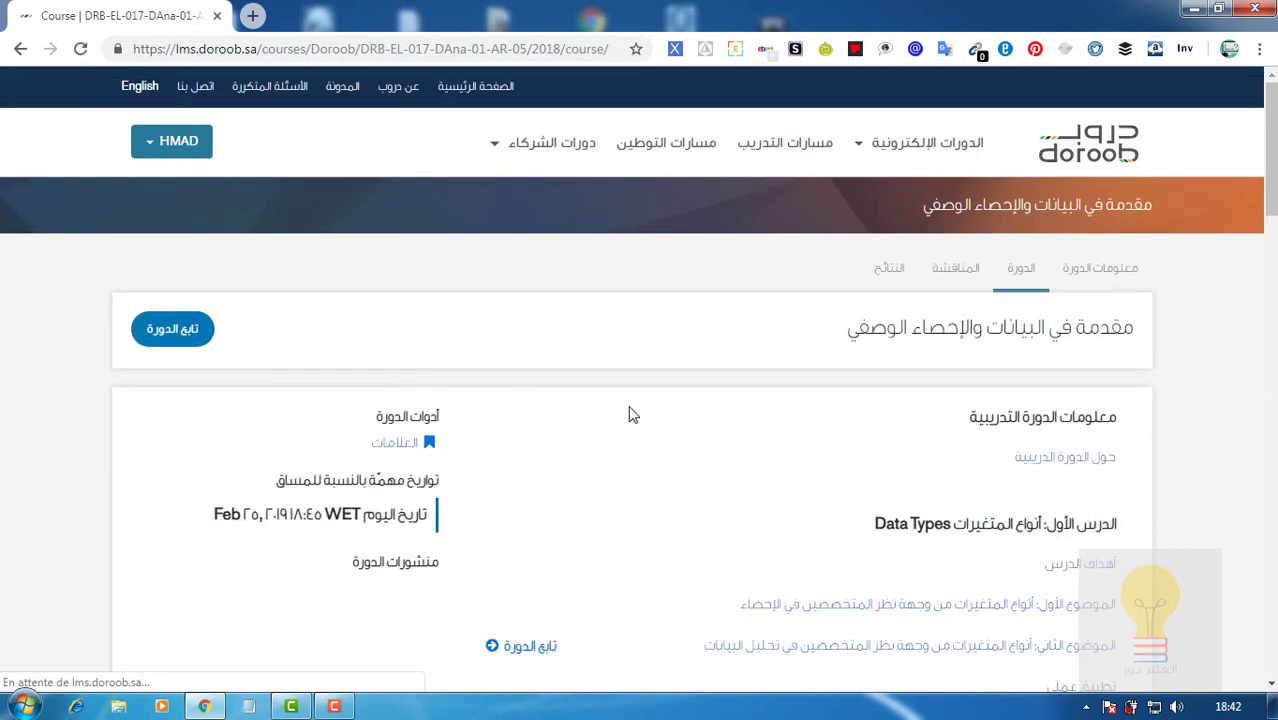
pyautogui.moveTo(1274, 205); pyautogui.dragTo(1272, 275)
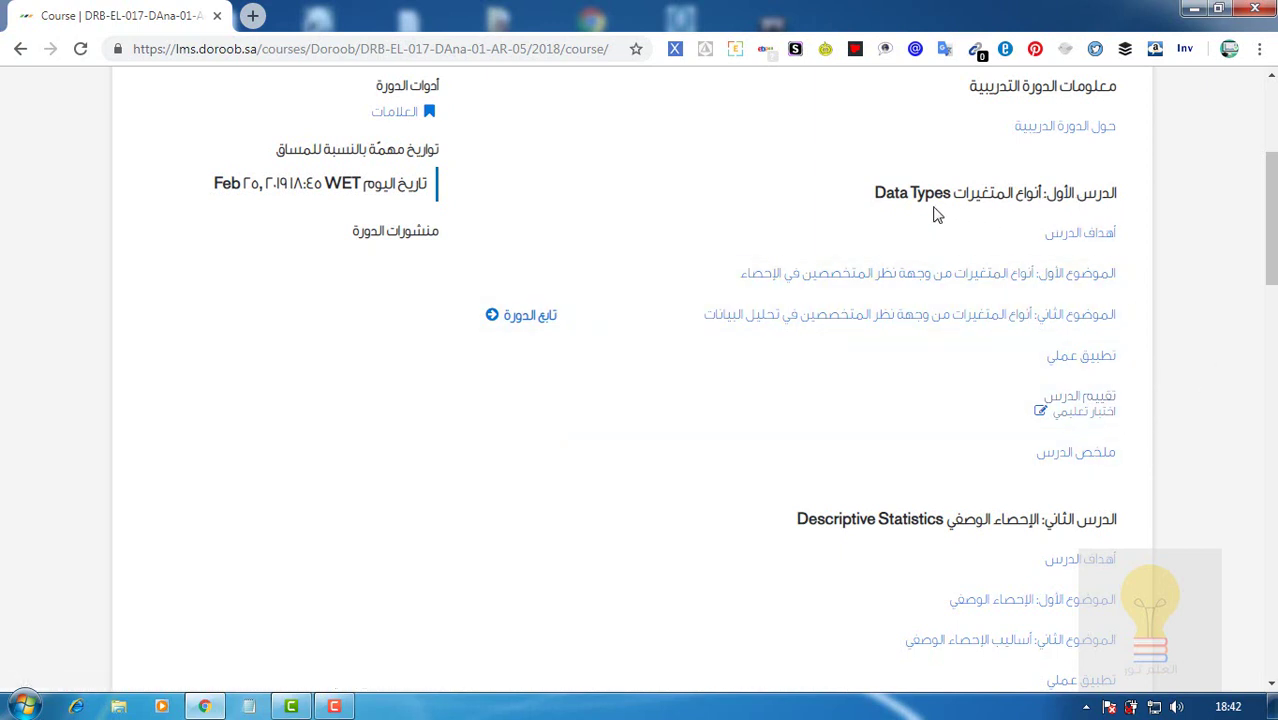
pyautogui.moveTo(1272, 272); pyautogui.dragTo(1272, 340)
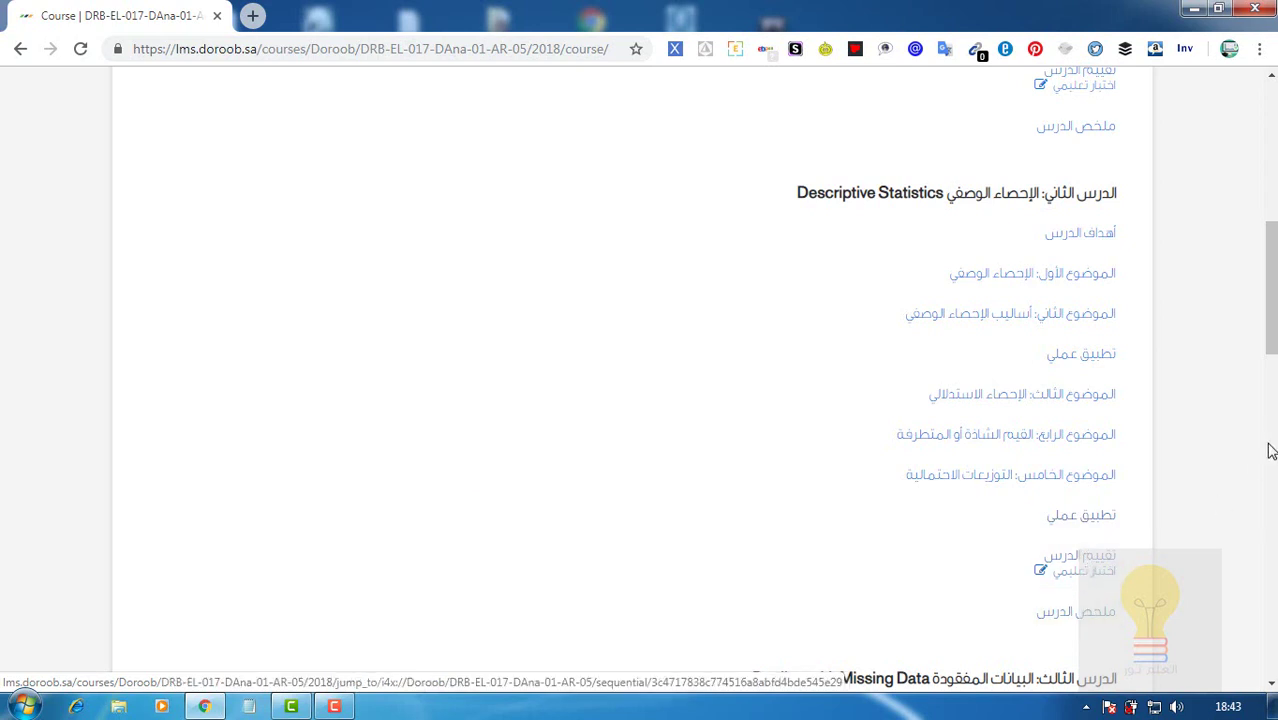
pyautogui.scroll(-5, 1271, 370)
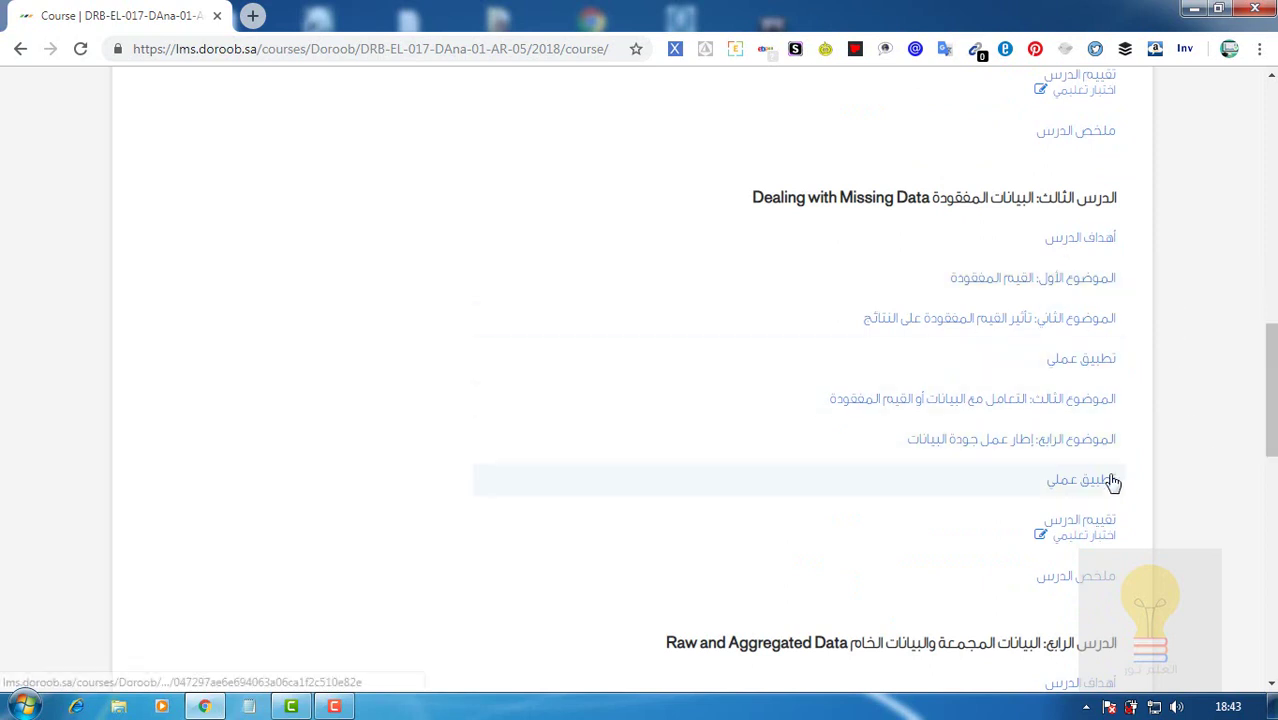
pyautogui.scroll(-5, 640, 380)
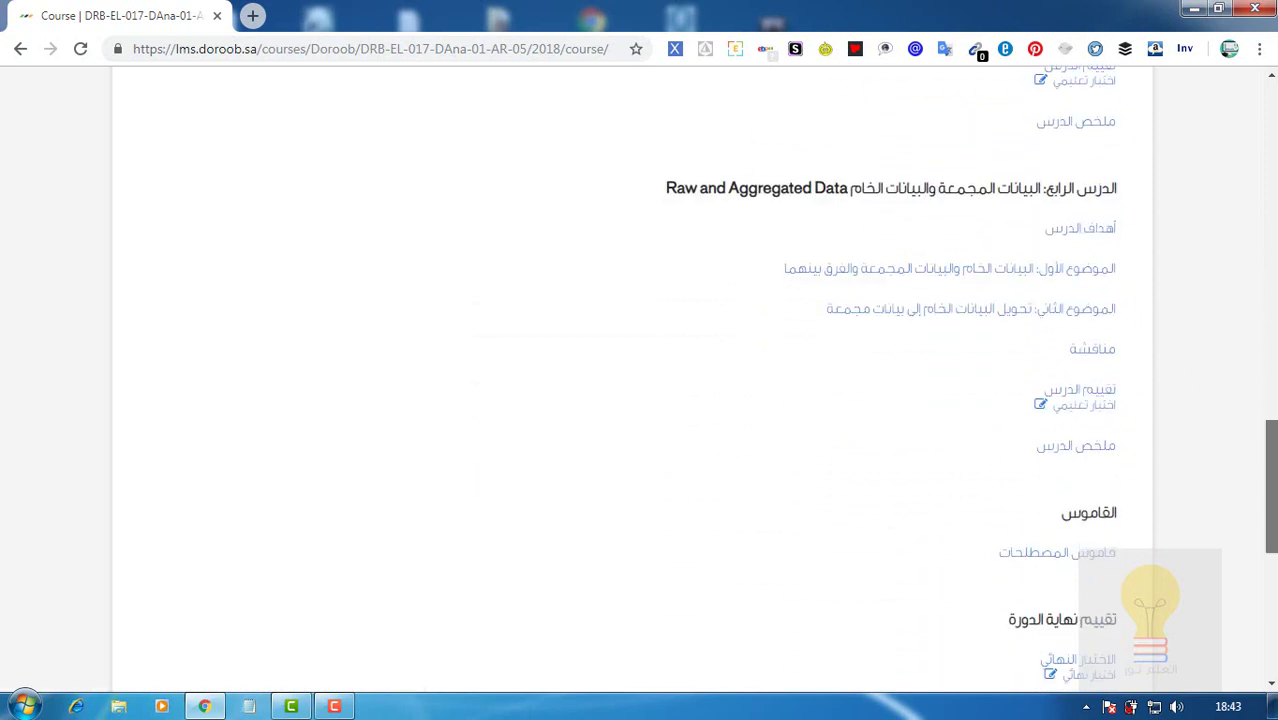
pyautogui.scroll(-2, 640, 380)
pyautogui.scroll(-1, 640, 380)
pyautogui.scroll(-1, 640, 380)
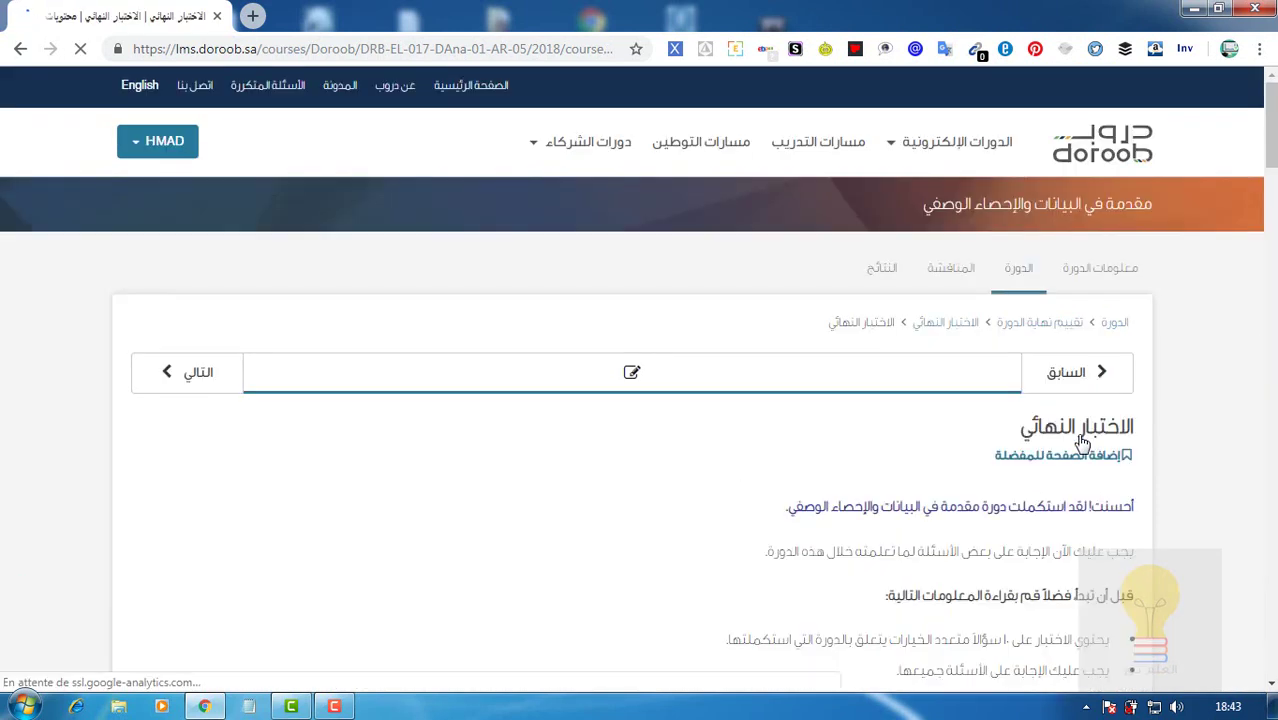
# Scroll through the final exam's instructions and multiple-choice questions, then return near the top.
pyautogui.moveTo(1273, 160); pyautogui.dragTo(1273, 260)
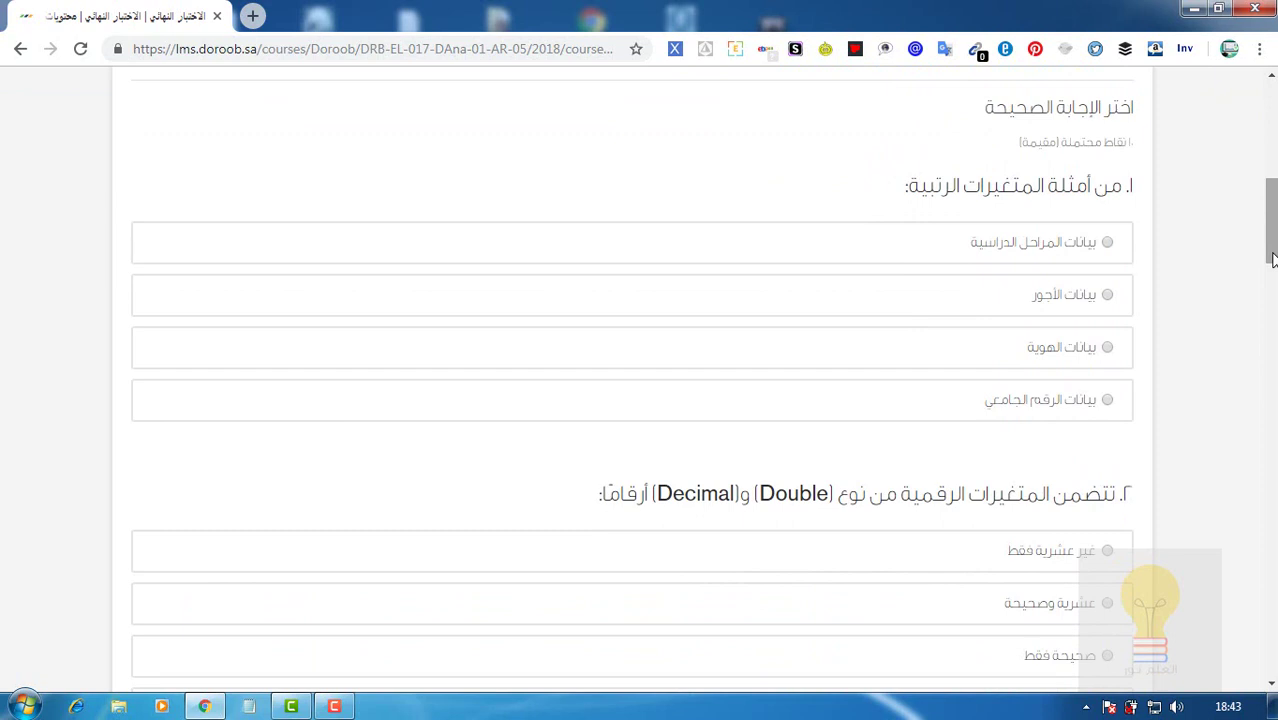
pyautogui.moveTo(1273, 260); pyautogui.dragTo(1273, 664)
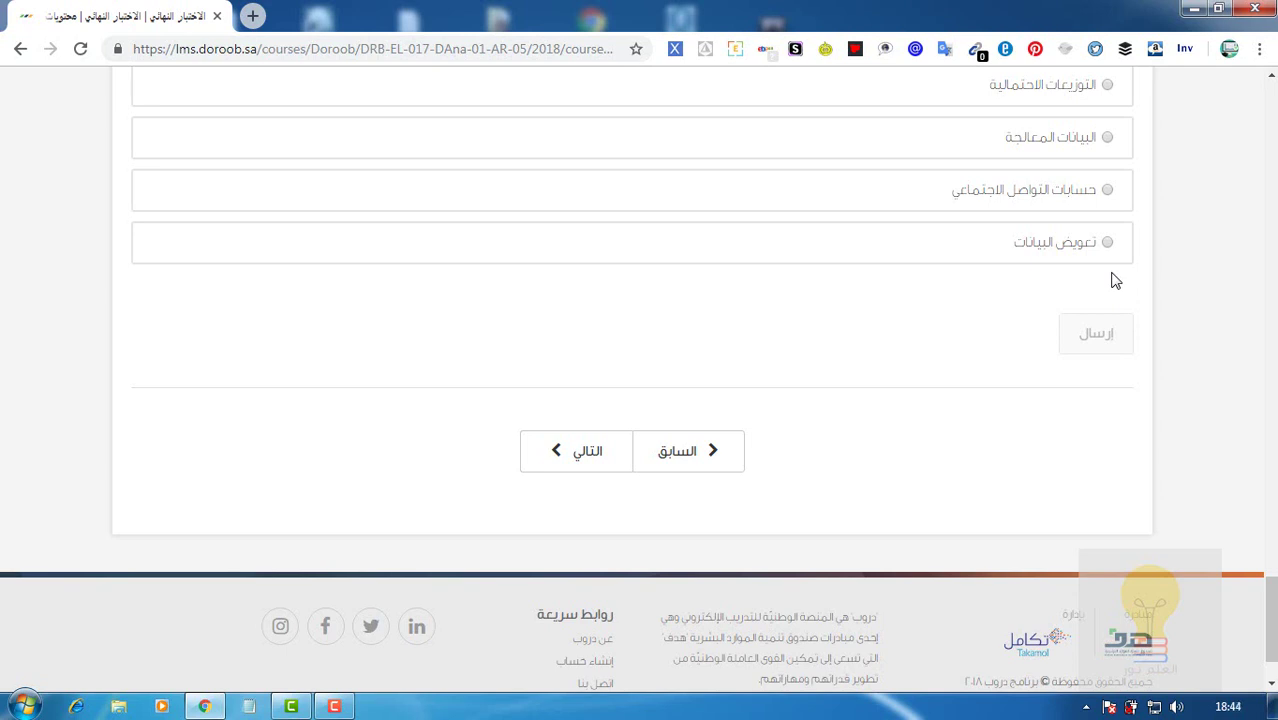
pyautogui.click(1272, 176)
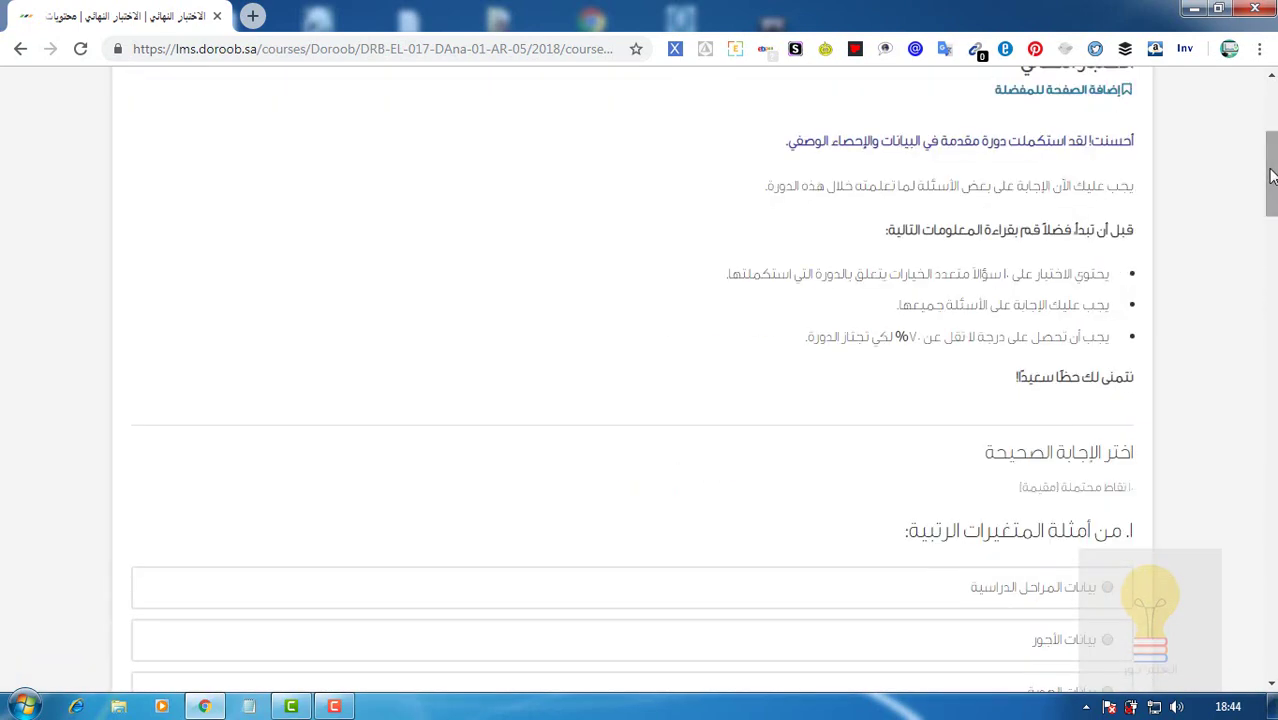